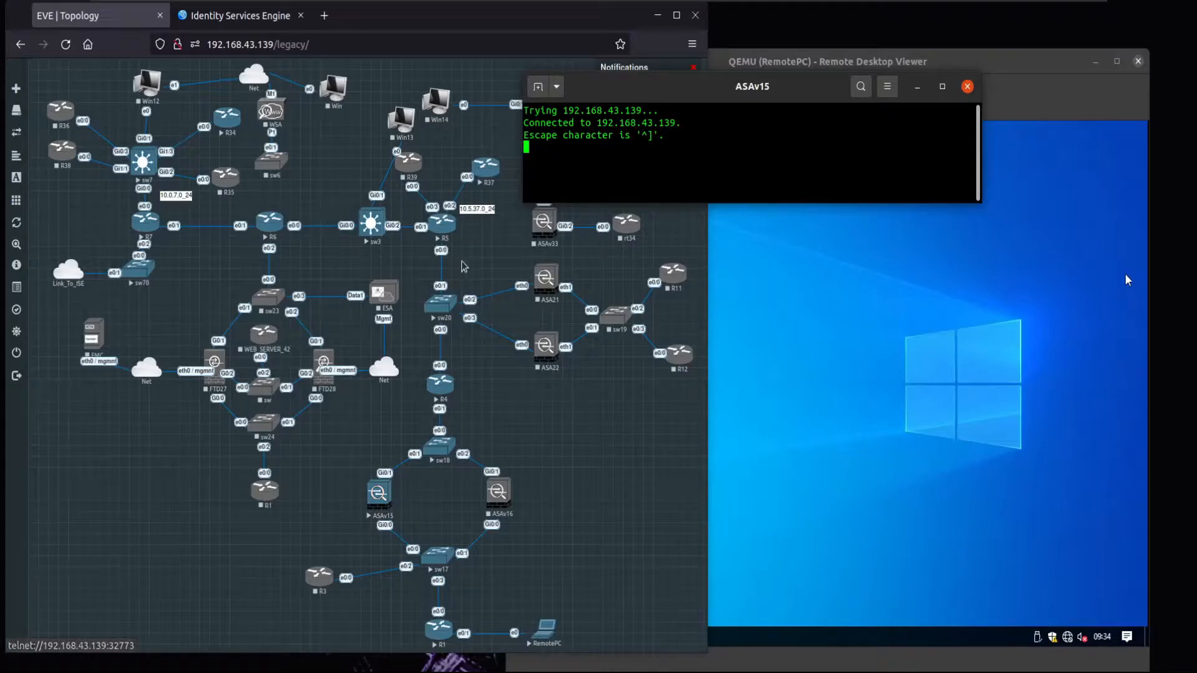
- Enlarge the ASAv15 console window and enter 'en' to request privileged mode
left_click_drag(782, 88, 853, 68)
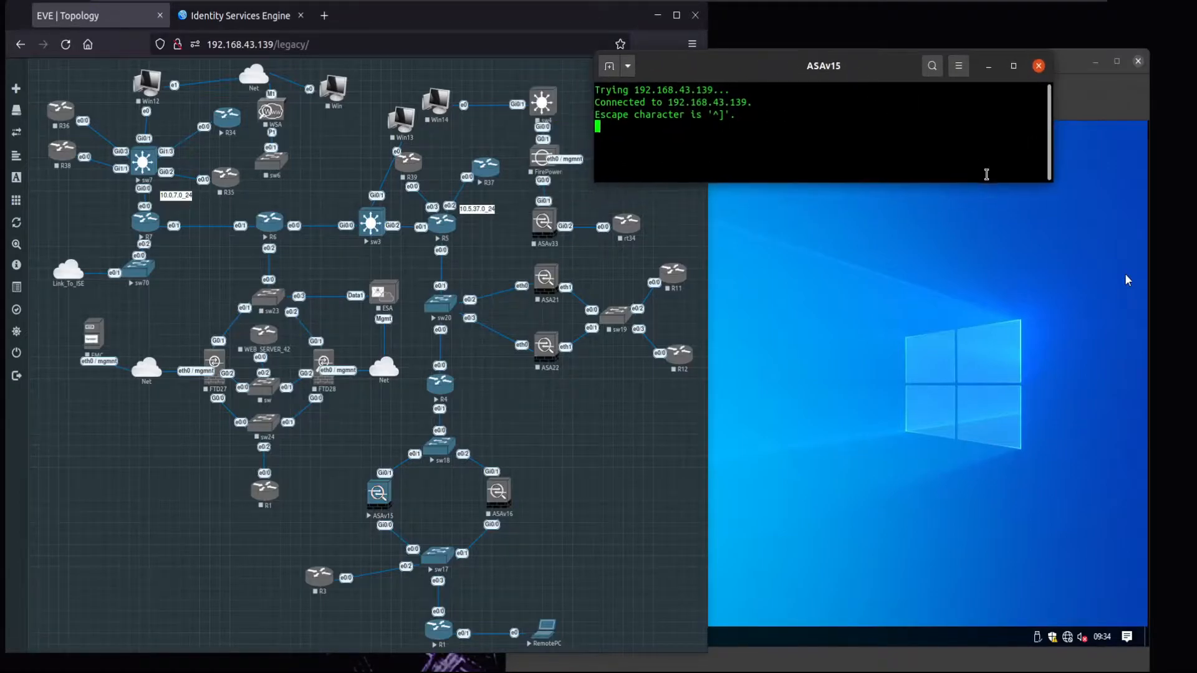
left_click_drag(997, 181, 1030, 442)
key("Return")
key("Return")
type("en")
key("Return")
key("Return")
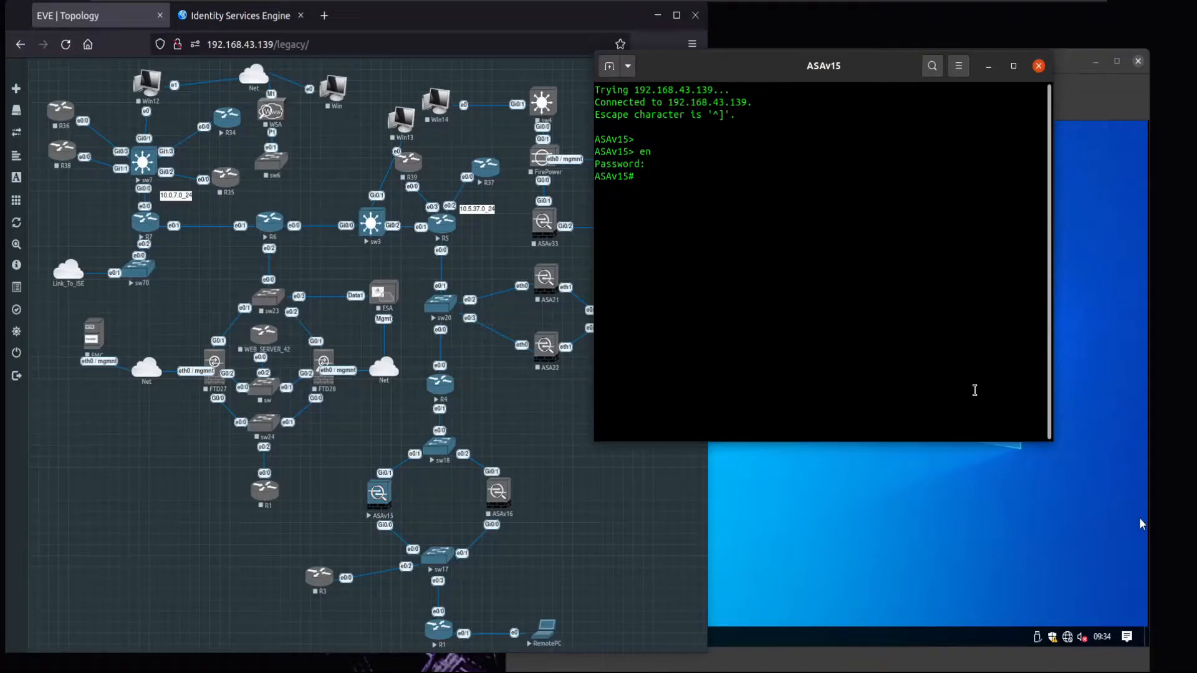
- Submit the enable password, enter conf t, and create RADIUS server group ISE
key("Return")
key("Return")
type("conf t")
key("Return")
type("aaa")
key("BackSpace")
type("-server ISE protocol radius")
key("Return")
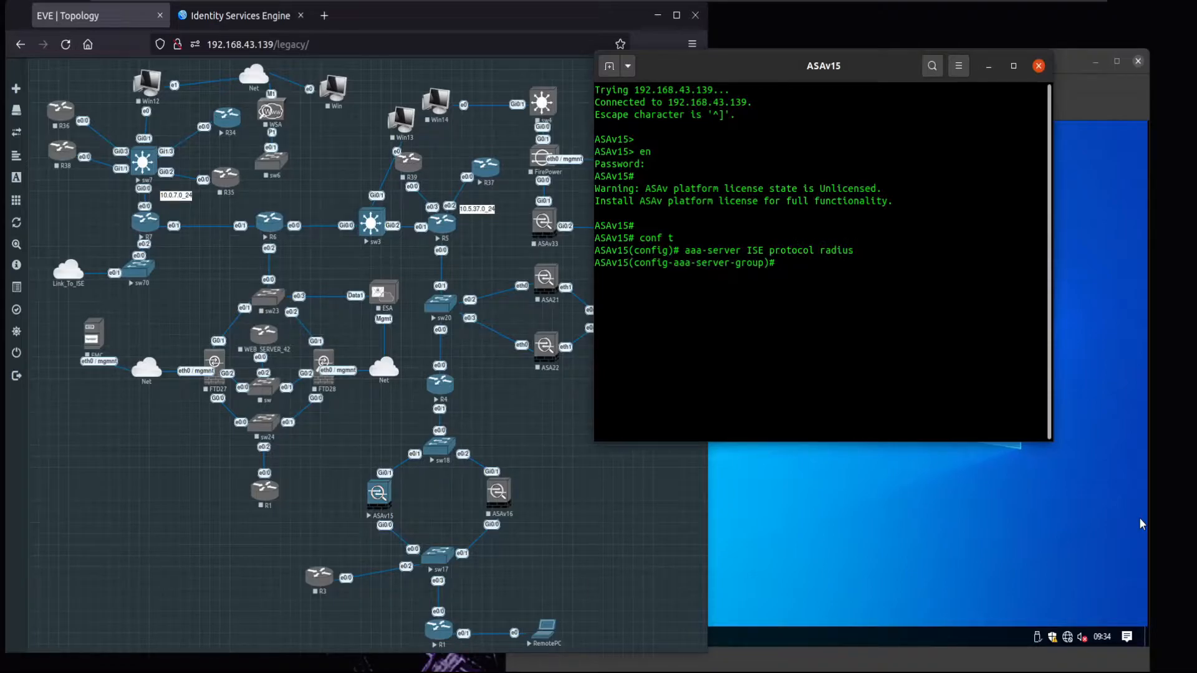
- Add host 10.1.70.21 on the inside interface to server group ISE
type("aaa-server ISE(Inside")
key("BackSpace")
key("BackSpace")
key("BackSpace")
key("BackSpace")
key("BackSpace")
key("BackSpace")
type("Insi")
key("BackSpace")
key("BackSpace")
key("BackSpace")
key("BackSpace")
type("inside)")
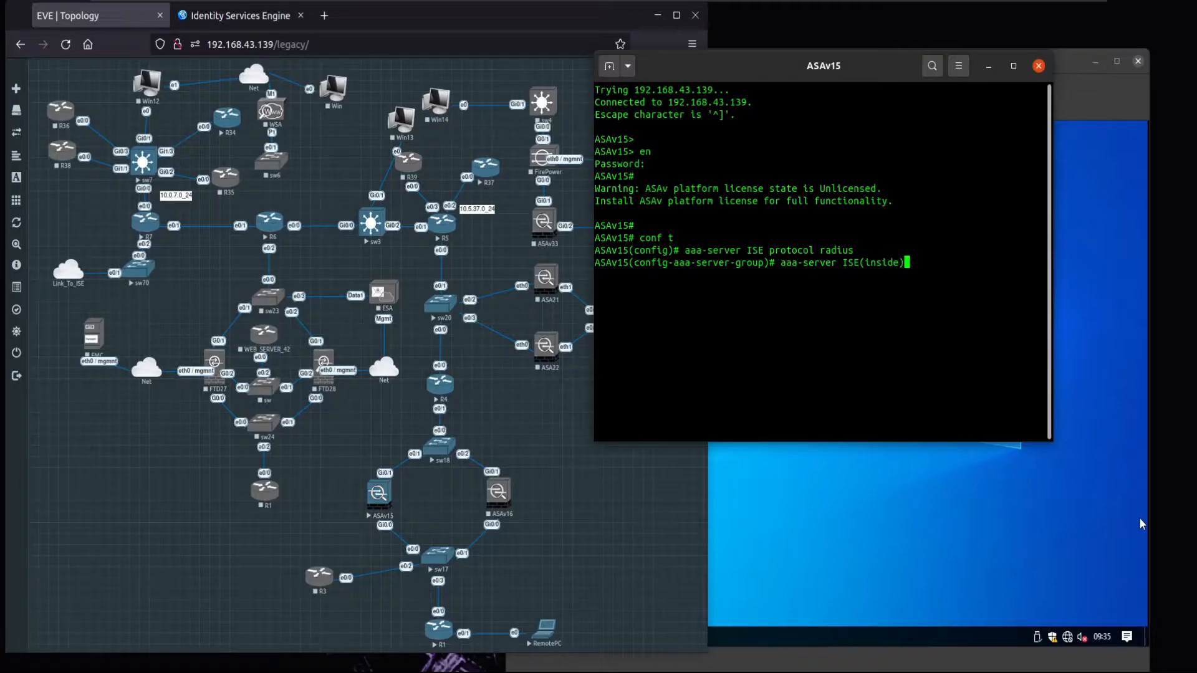
type(" host 10.1.70.21")
key("Return")
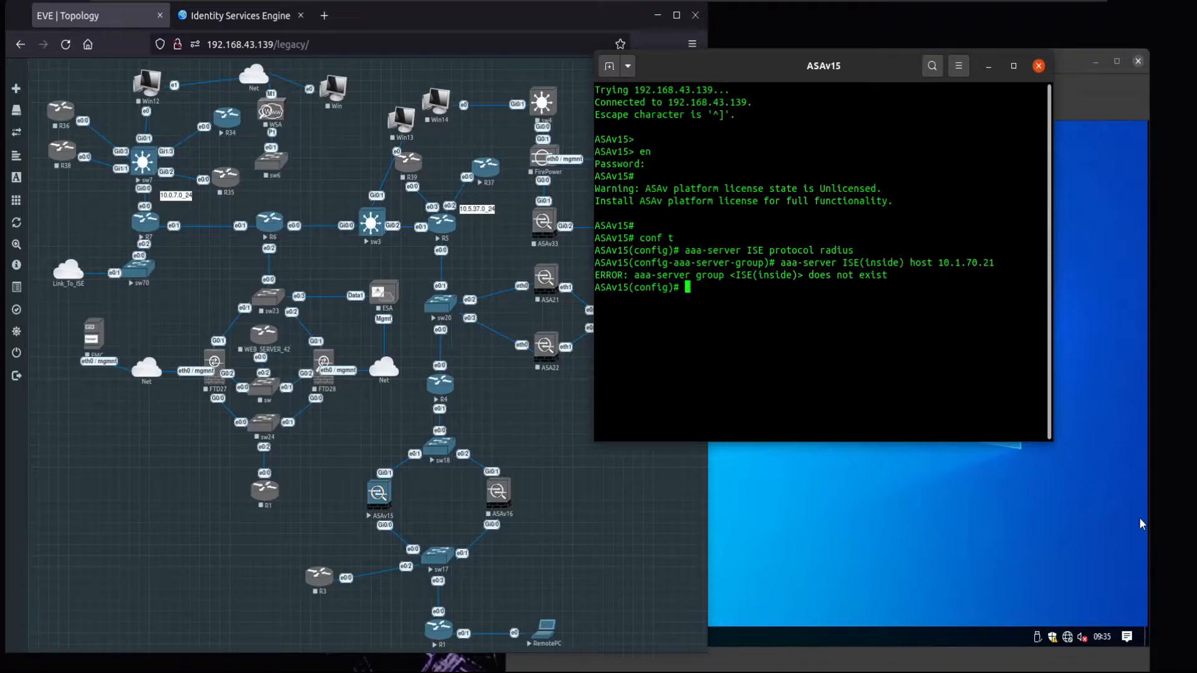
key("Up")
key("Left")
key("Left")
key("Left")
key("Left")
key("Left")
key("Left")
key("Left")
key("Left")
key("Left")
key("Left")
key("Left")
key("Left")
key("Left")
key("Left")
key("Left")
key("Left")
key("Left")
key("Left")
key("Left")
key("Left")
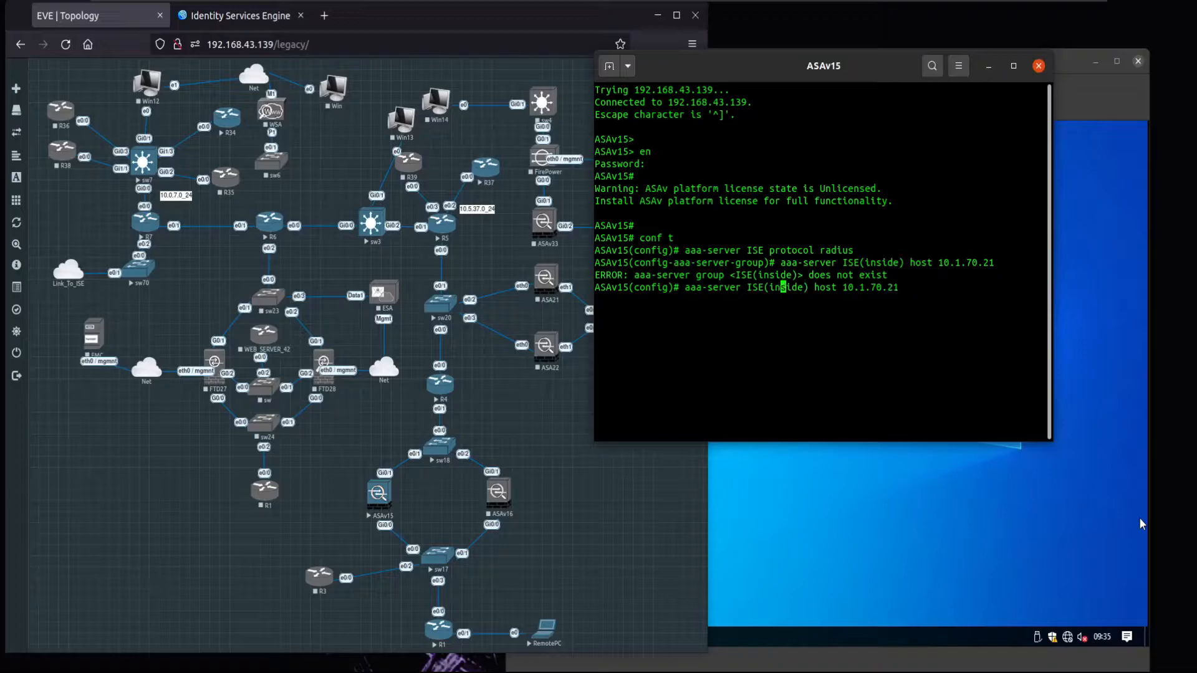
key("Right")
key("Return")
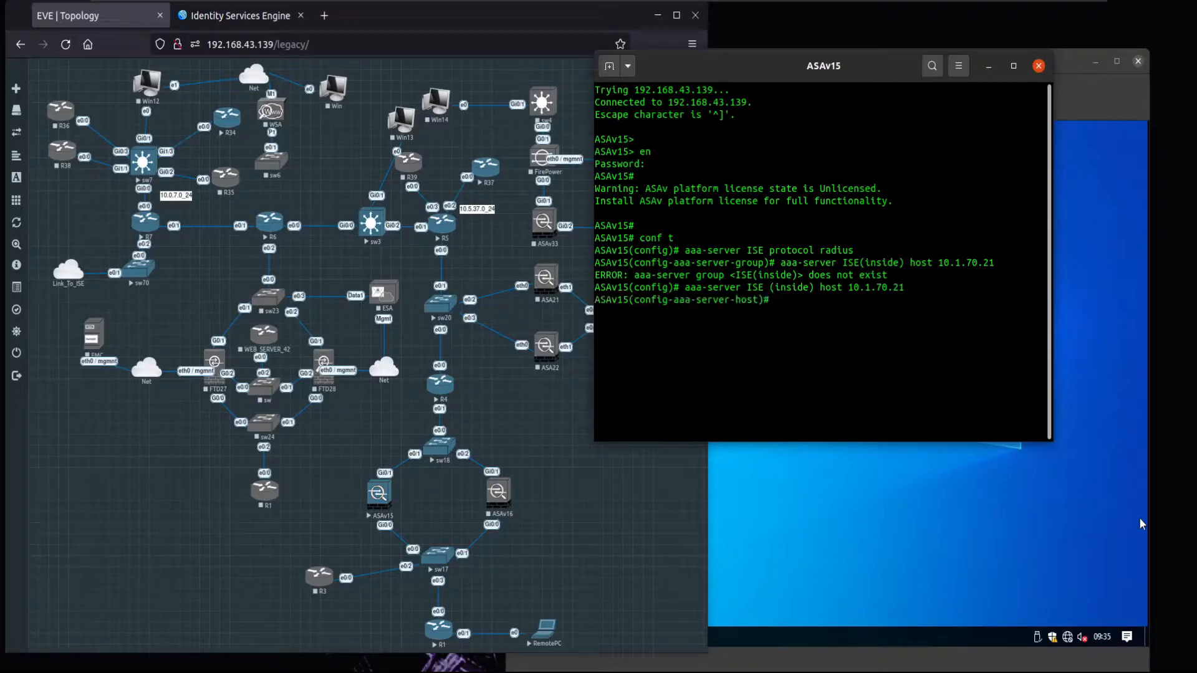
- Set the host's shared RADIUS key, exit, and ping 10.1.70.21 successfully
key("Return")
key("Return")
key("Return")
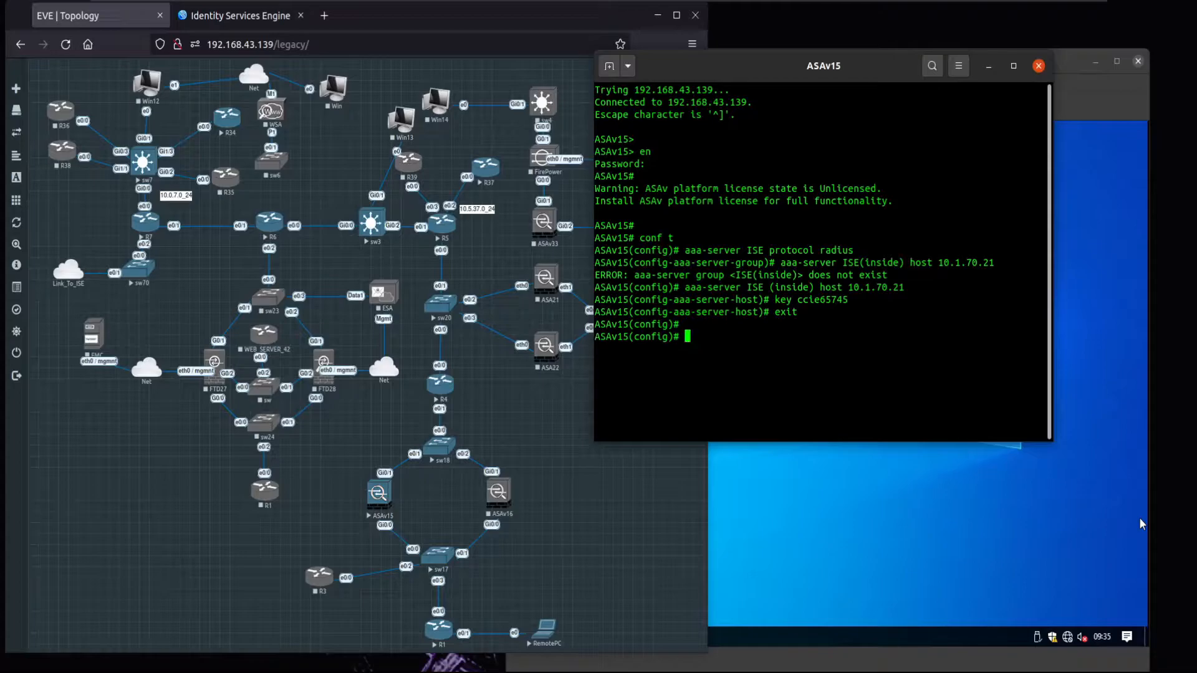
key("Return")
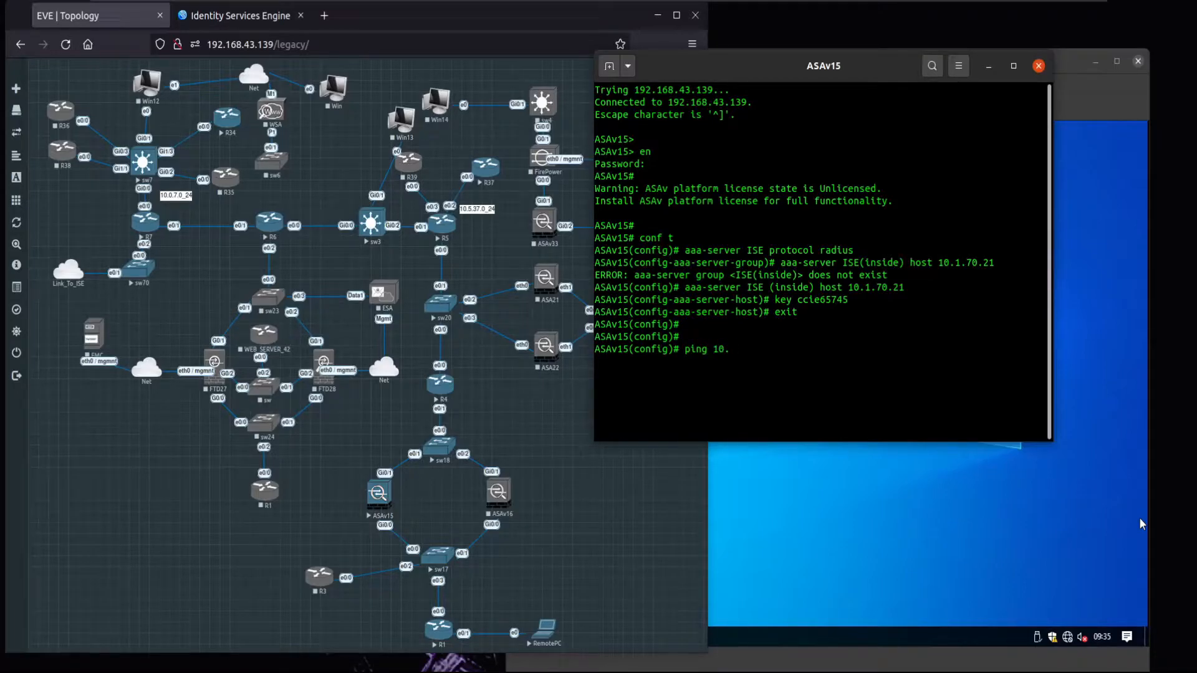
key("Return")
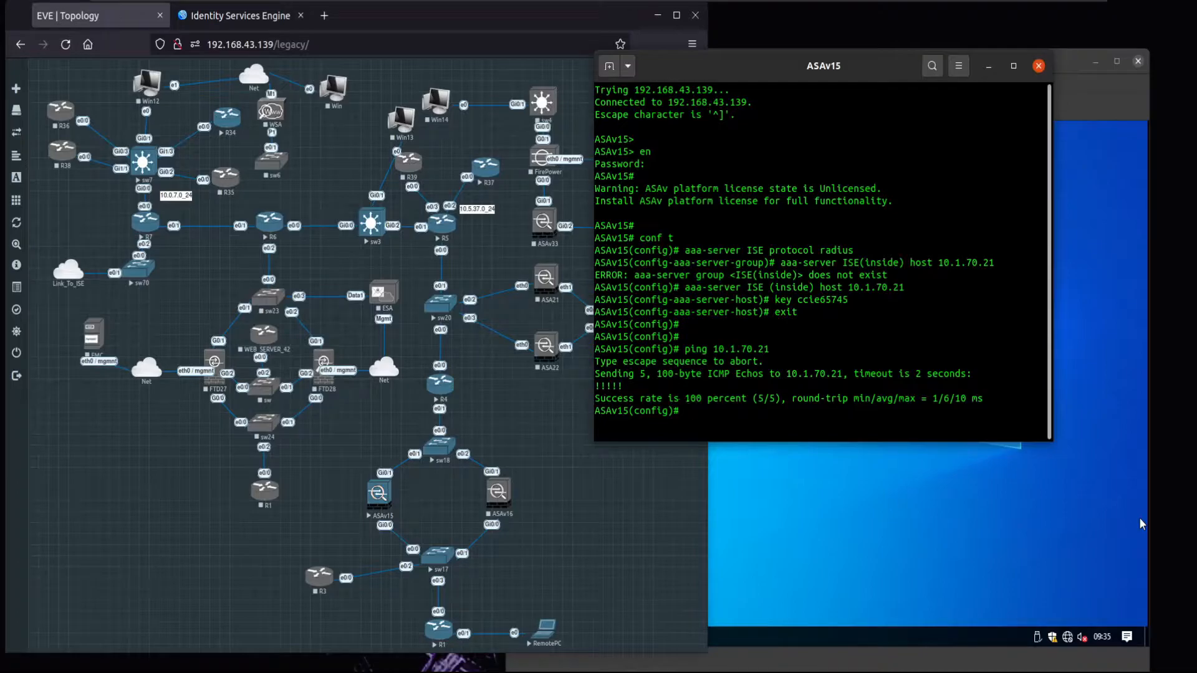
- Enter webvpn mode and enable WebVPN on the outside interface
key("Return")
key("Return")
type("webvpn")
key("Return")
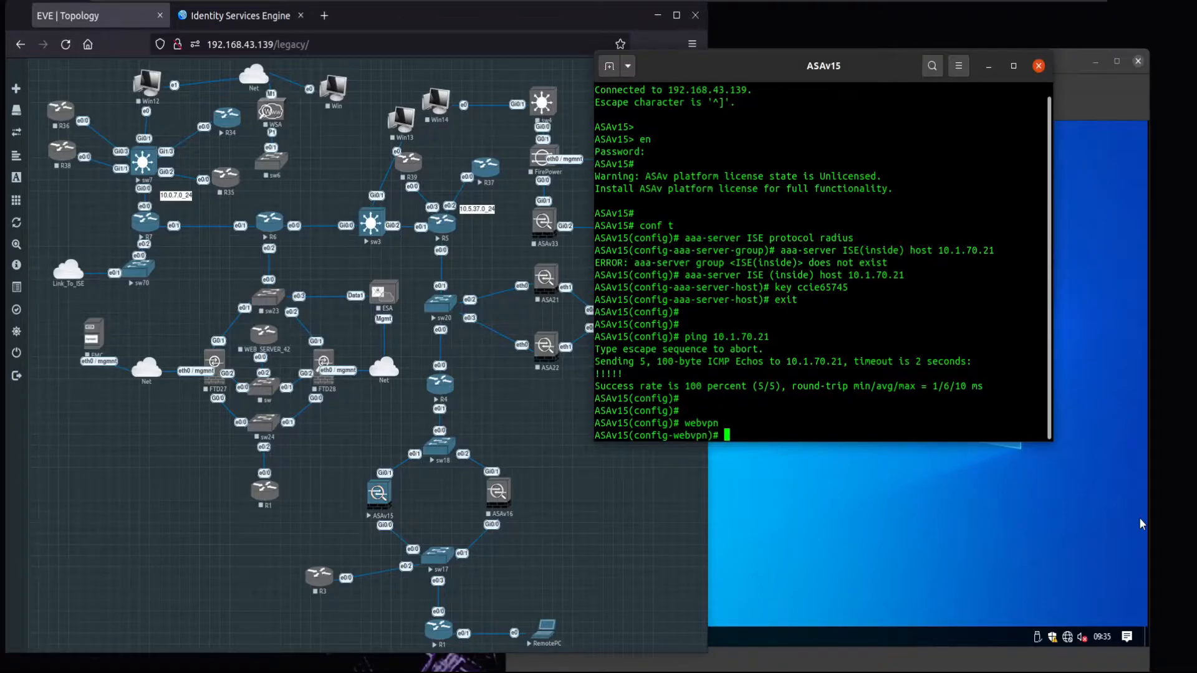
type("enable outside")
key("Return")
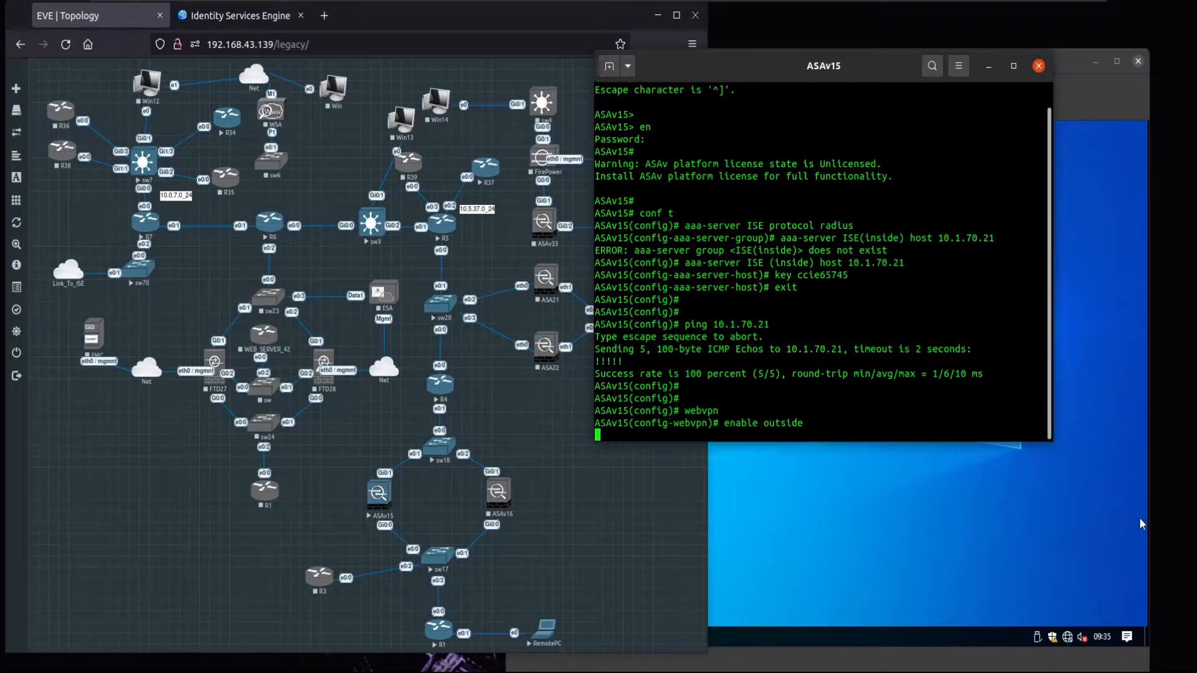
key("Return")
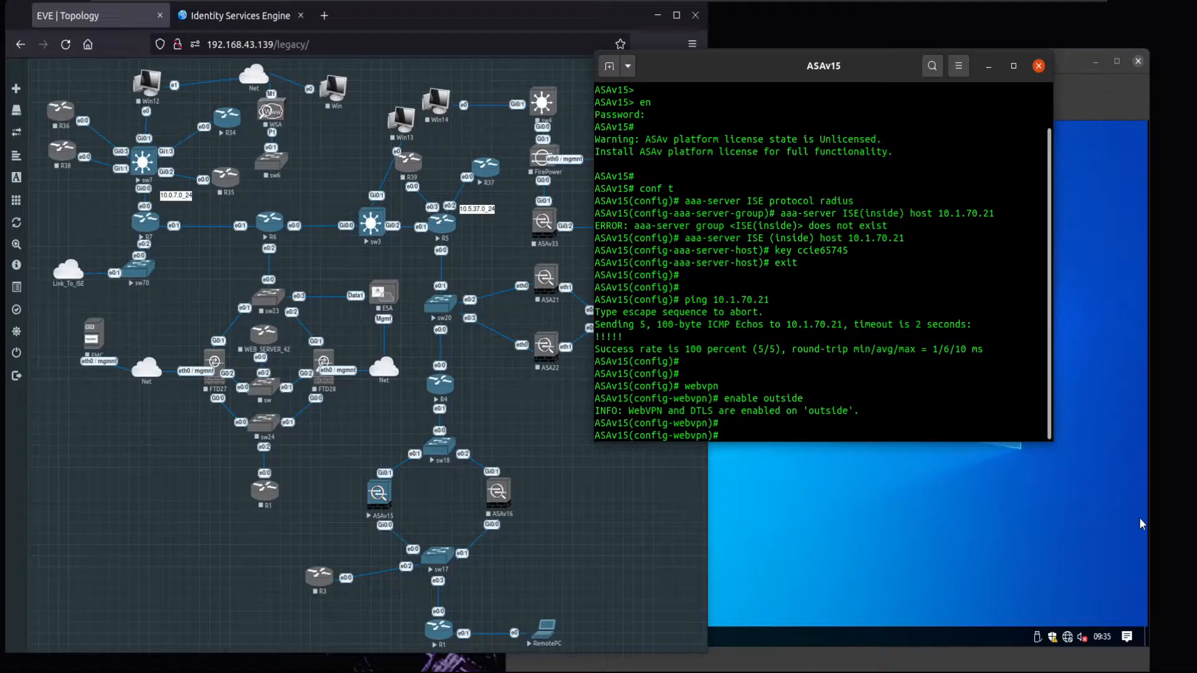
- Set the AnyConnect image to disk0:/anyconnect-win-4.3.05017-k9.pkg using Tab completion
type("onnec")
key("Tab")
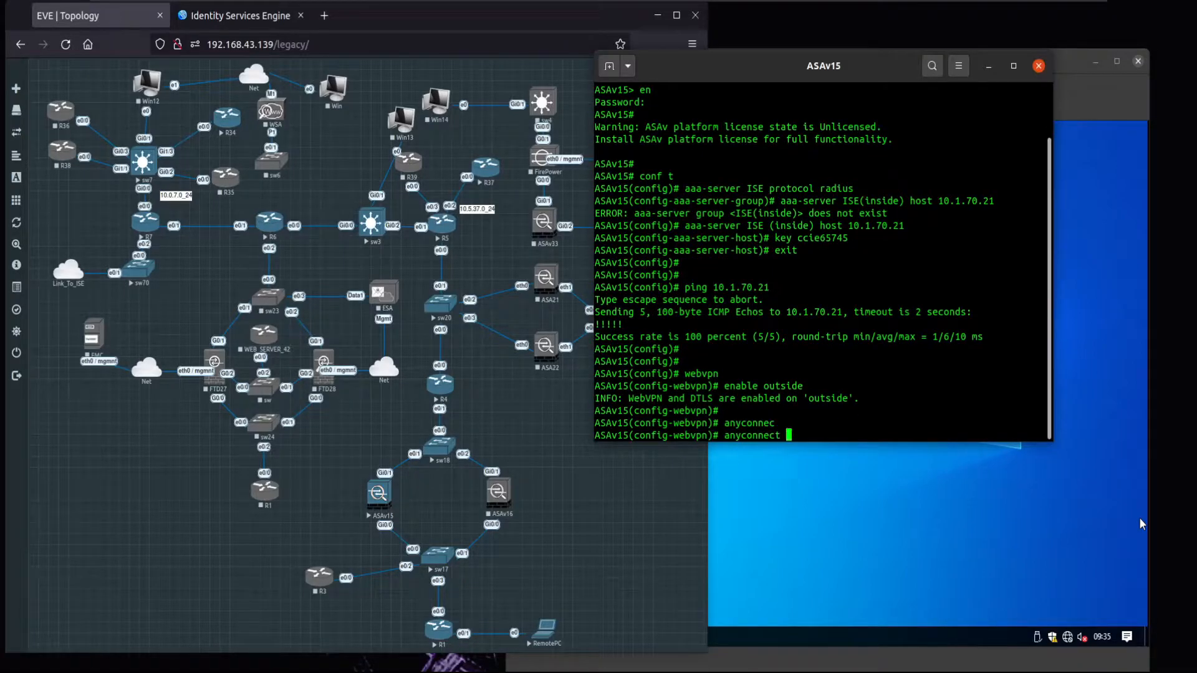
type("ima")
key("Tab")
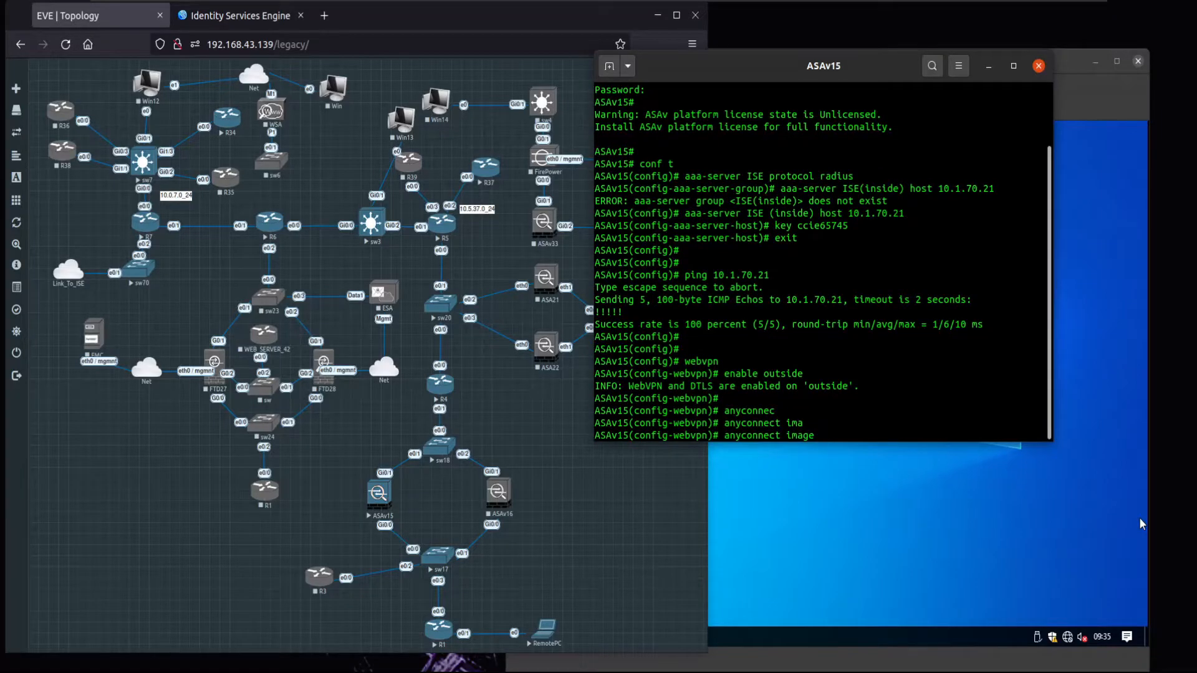
type("ids")
key("Tab")
key("BackSpace")
key("BackSpace")
key("BackSpace")
type("disk0:/w")
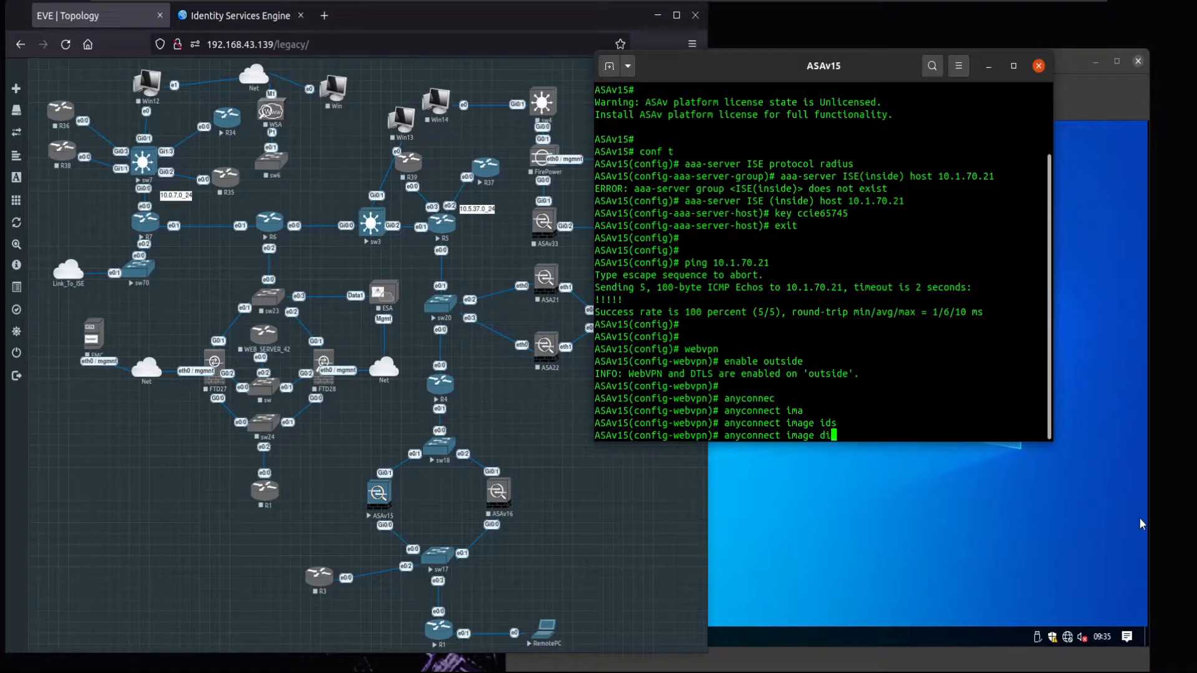
key("Tab")
type("/wi")
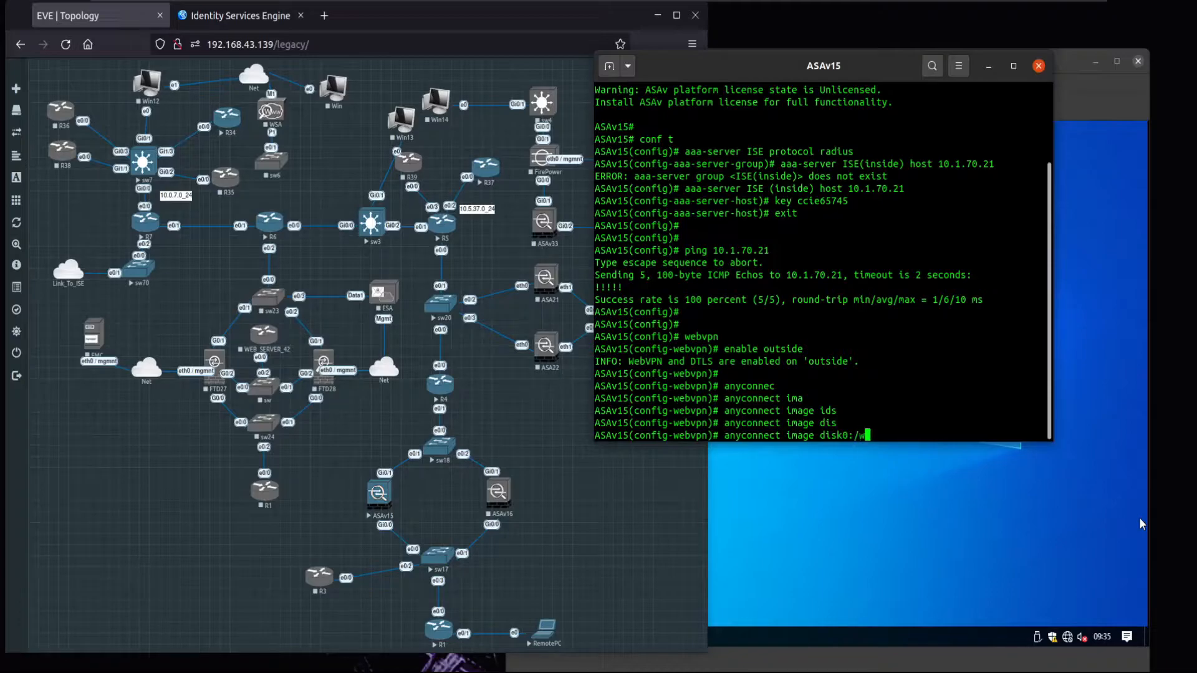
key("Tab")
key("BackSpace")
key("Tab")
key("BackSpace")
type("anyconnect-")
key("Tab")
type("w")
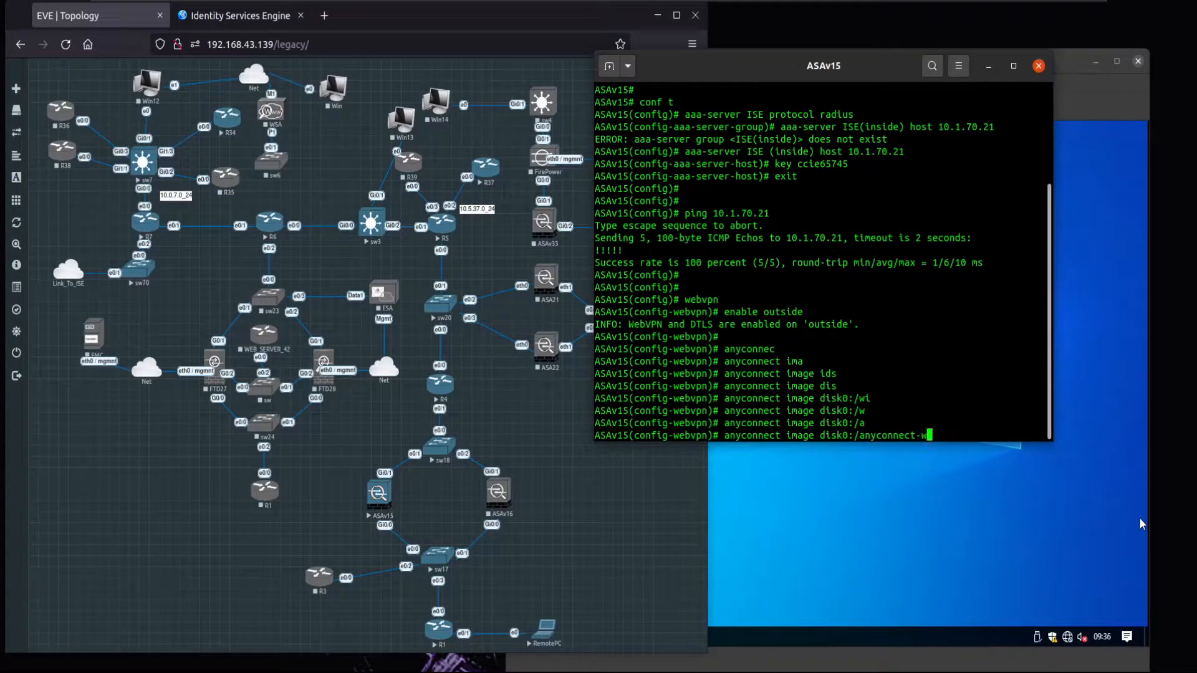
key("Tab")
key("Return")
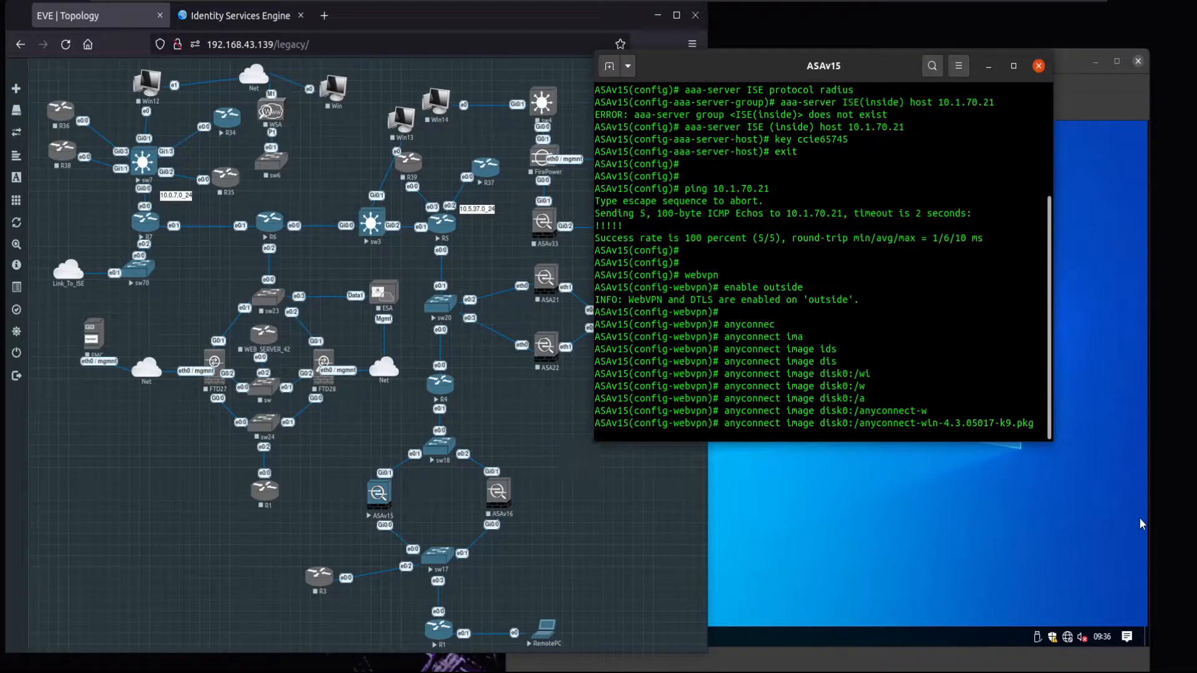
- Run anyconnect enable and exit WebVPN configuration mode
type("anyconnect")
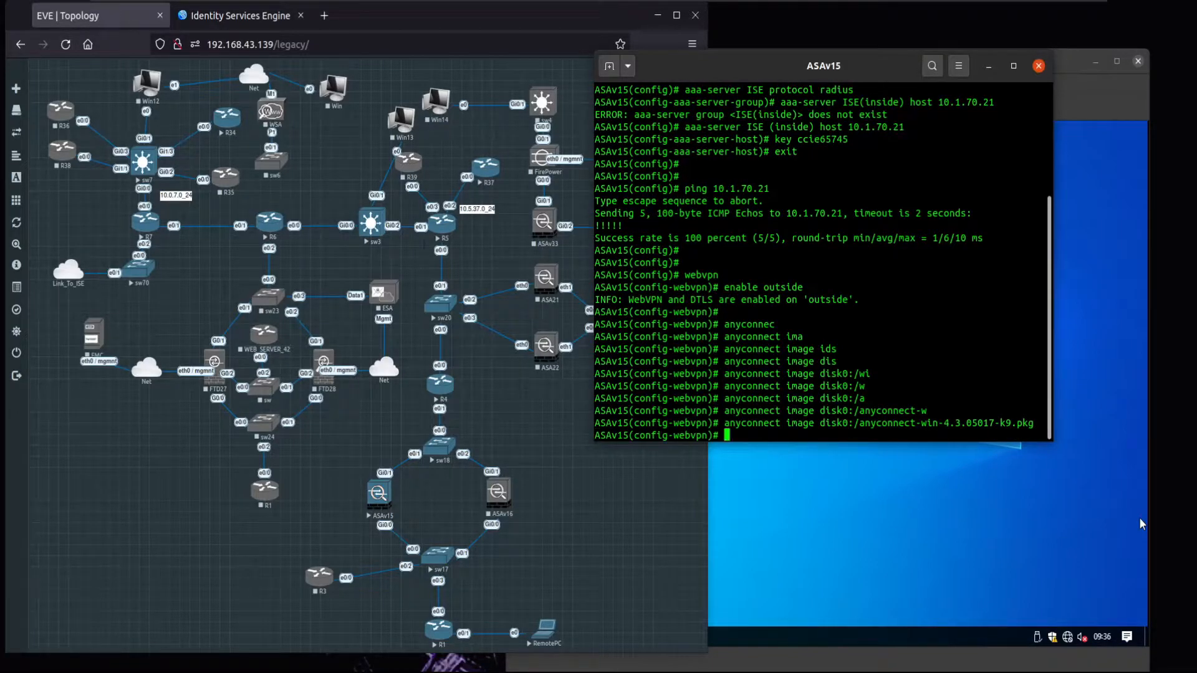
type(" enable")
key("Return")
key("Return")
key("Return")
type("exit")
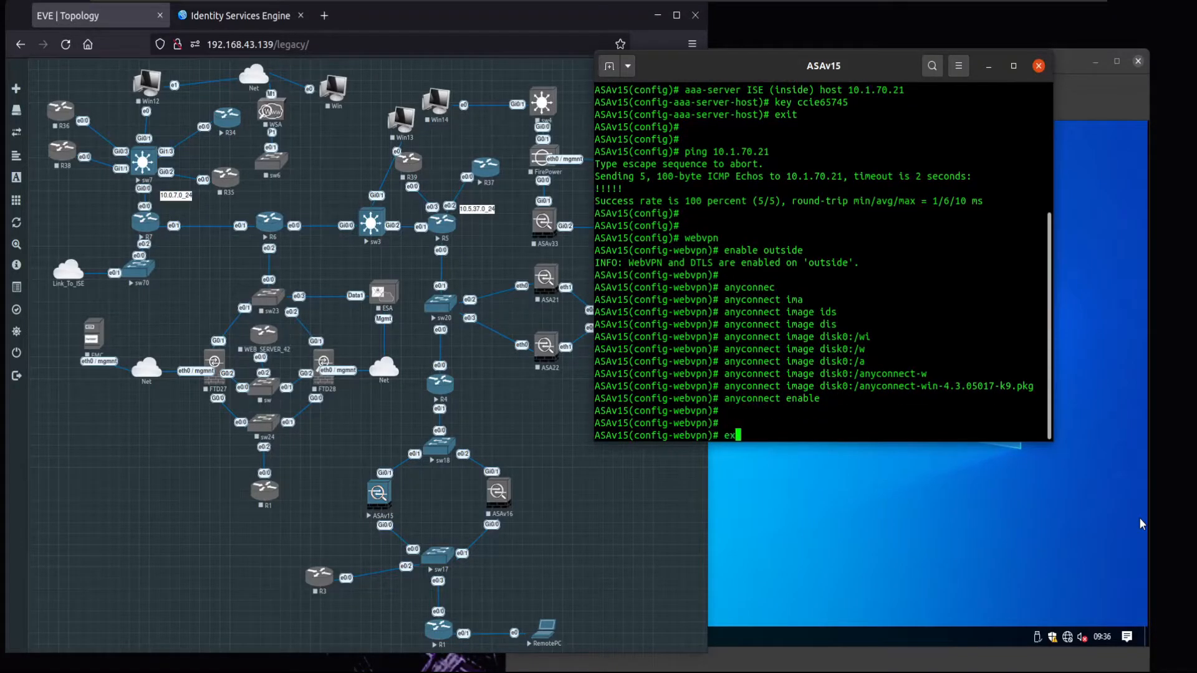
key("Return")
key("Return")
key("Return")
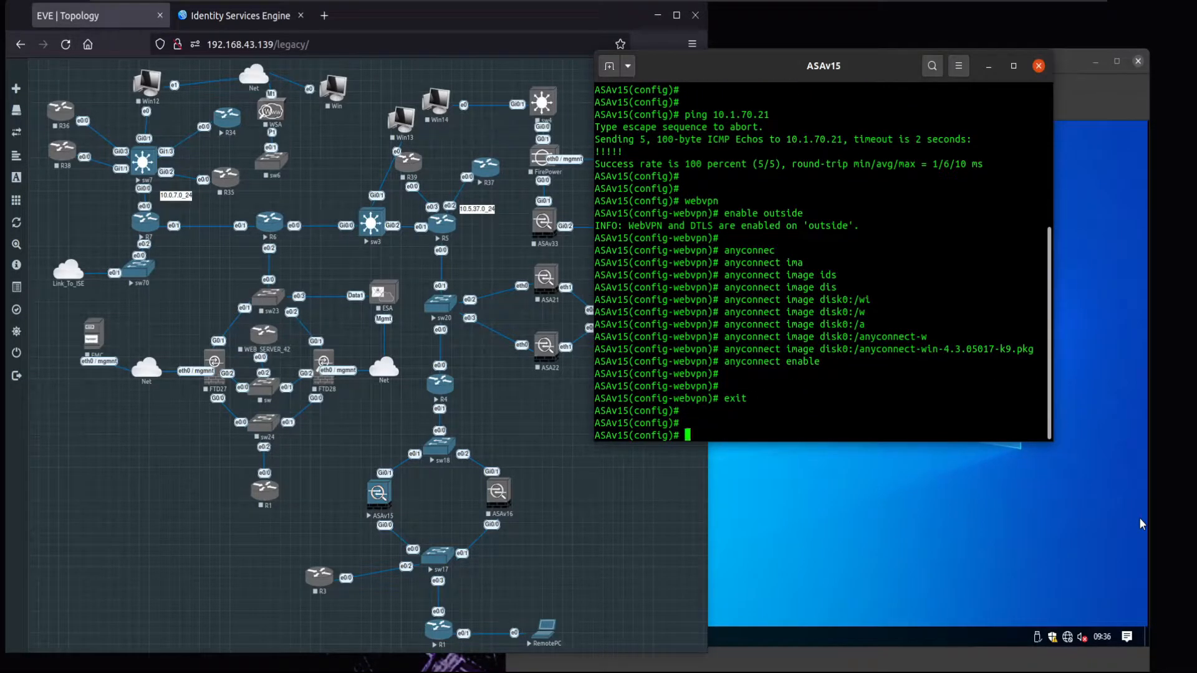
key("Return")
key("Return")
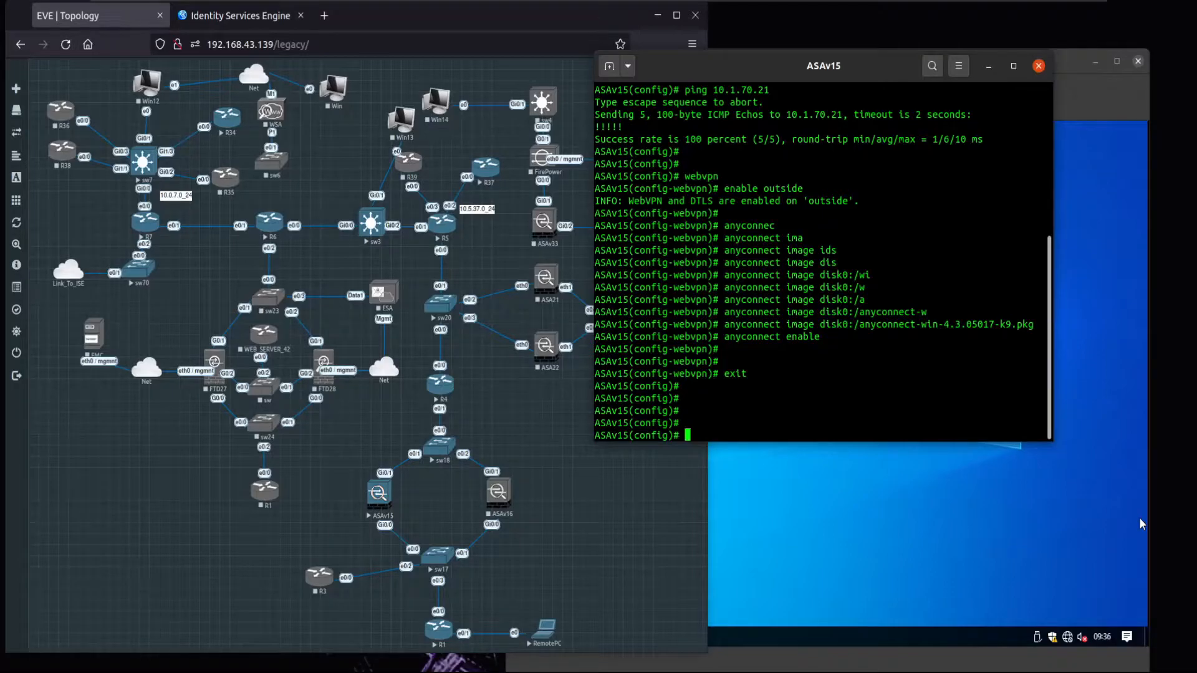
- Create AD_RA_POOL 172.16.30.10-19 (mask 255.255.255.0) and ISE_RA_POOL 172.16.30.21-29 (mask 255.255.255.240)
key("Return")
key("Return")
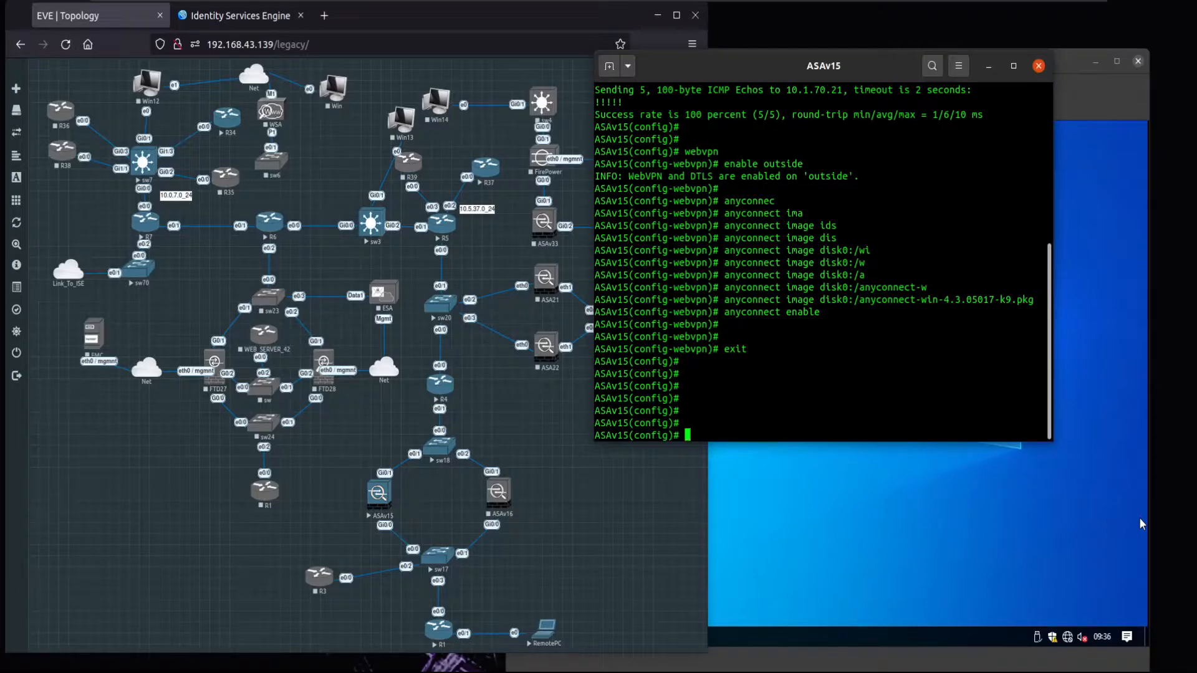
type("ip local pool AD_RA_PO")
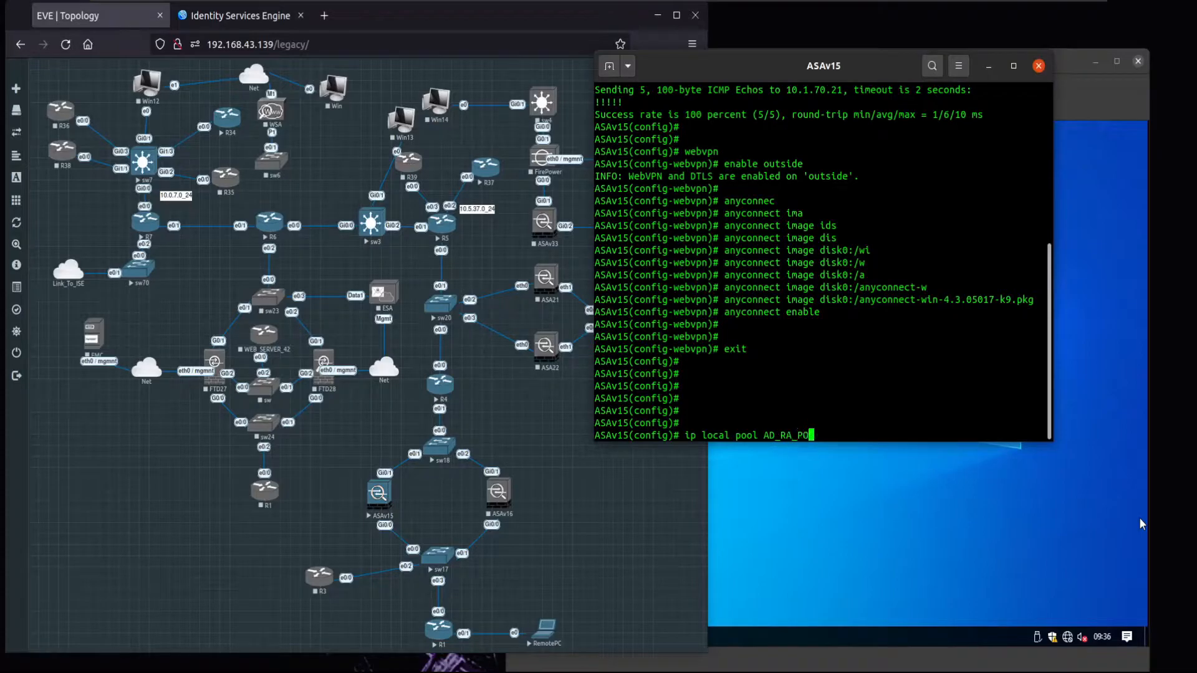
type("OL 172.16.30.")
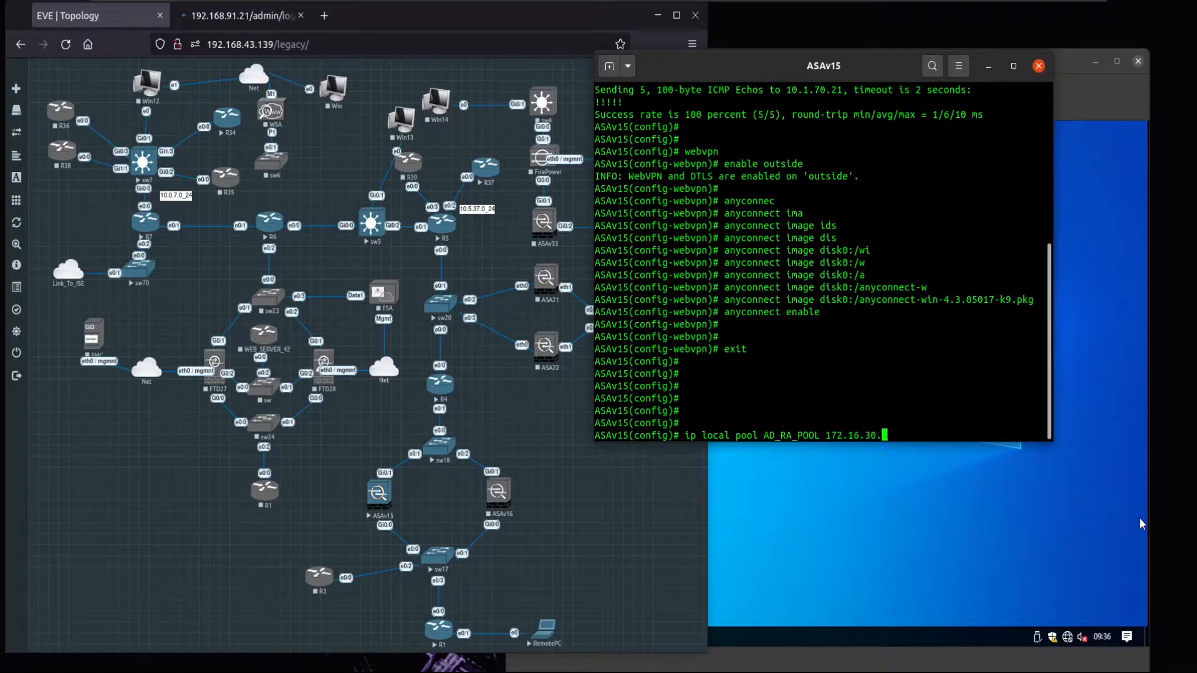
type("10-172.")
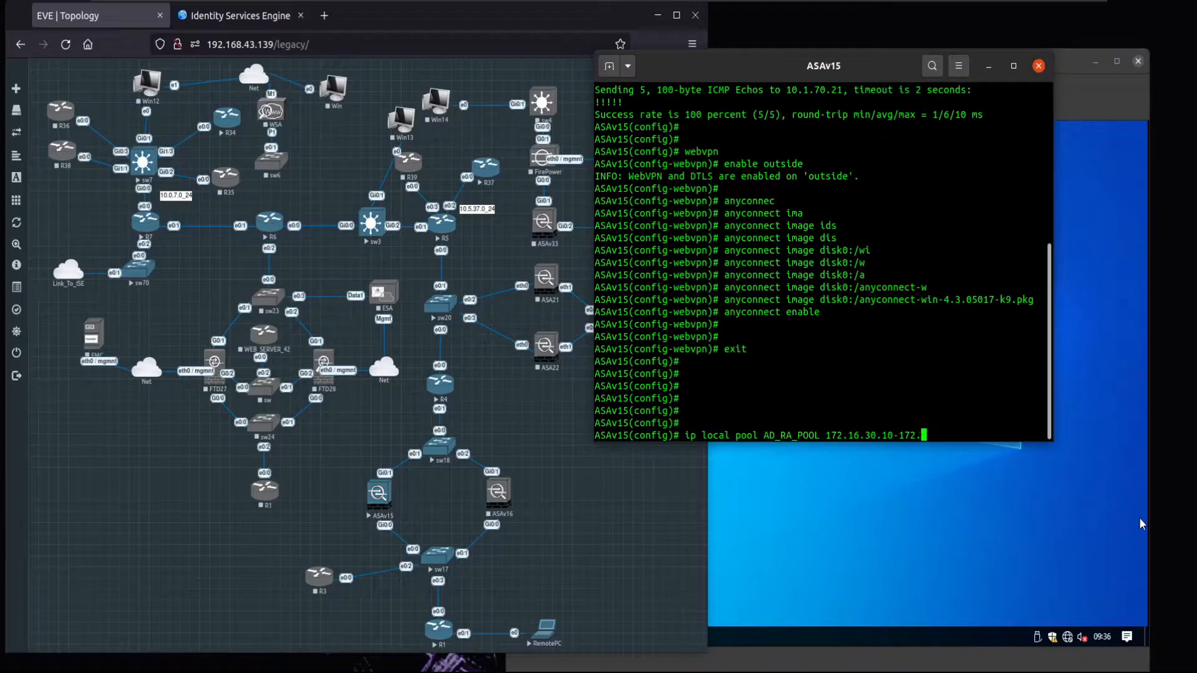
type("16.30.19 mask 255.255.")
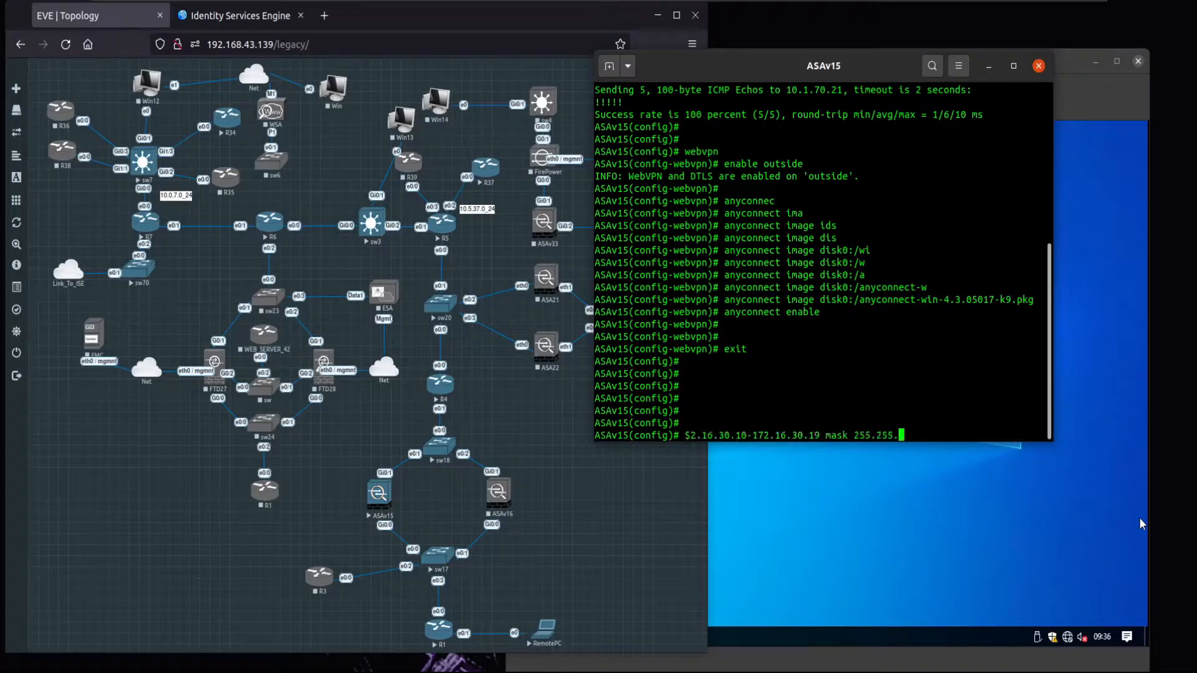
type("255.0")
key("Return")
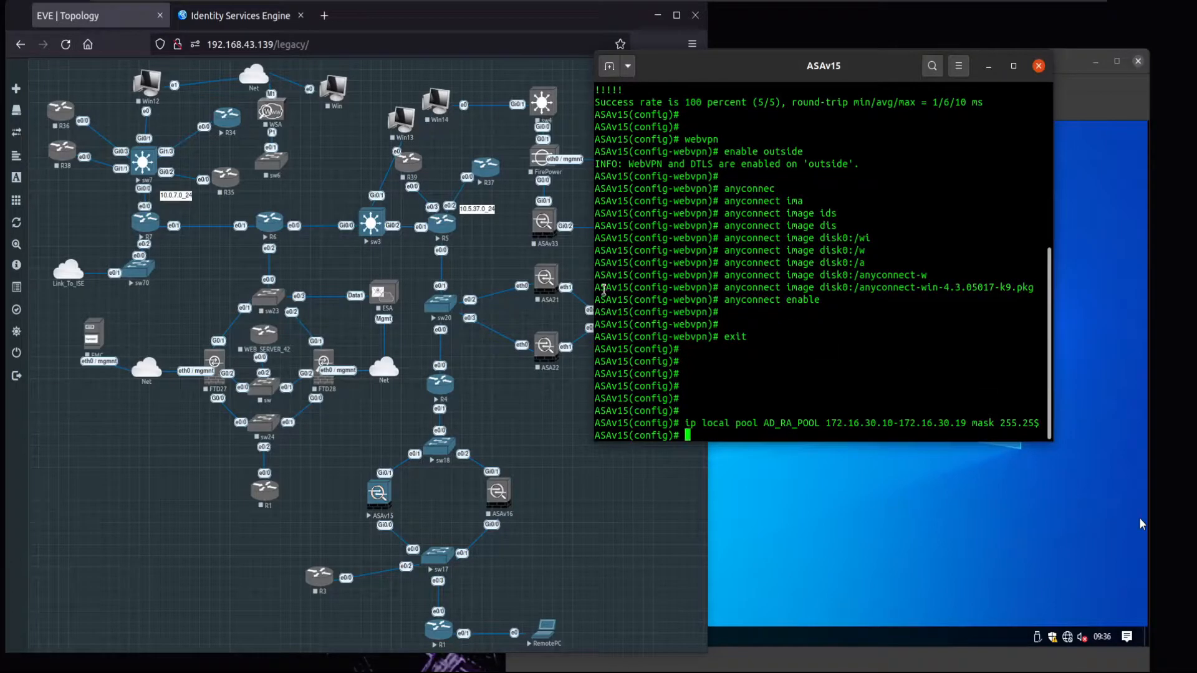
left_click_drag(594, 259, 498, 258)
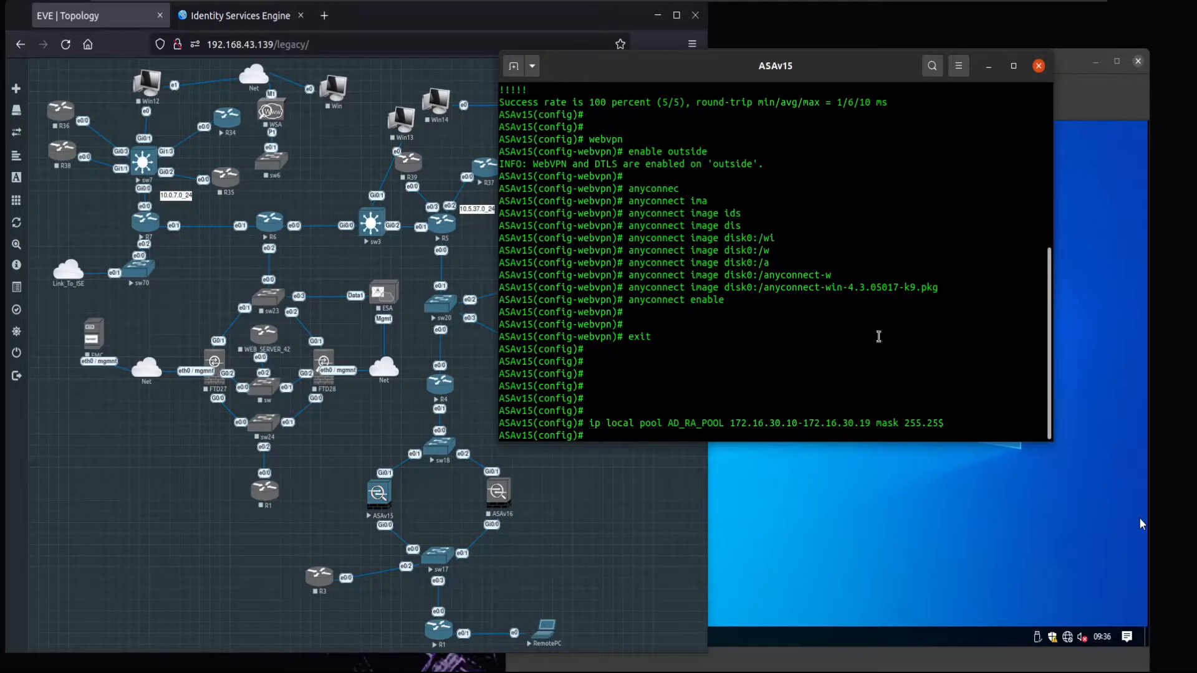
type("ip local pool ISE_RA_POOL 1")
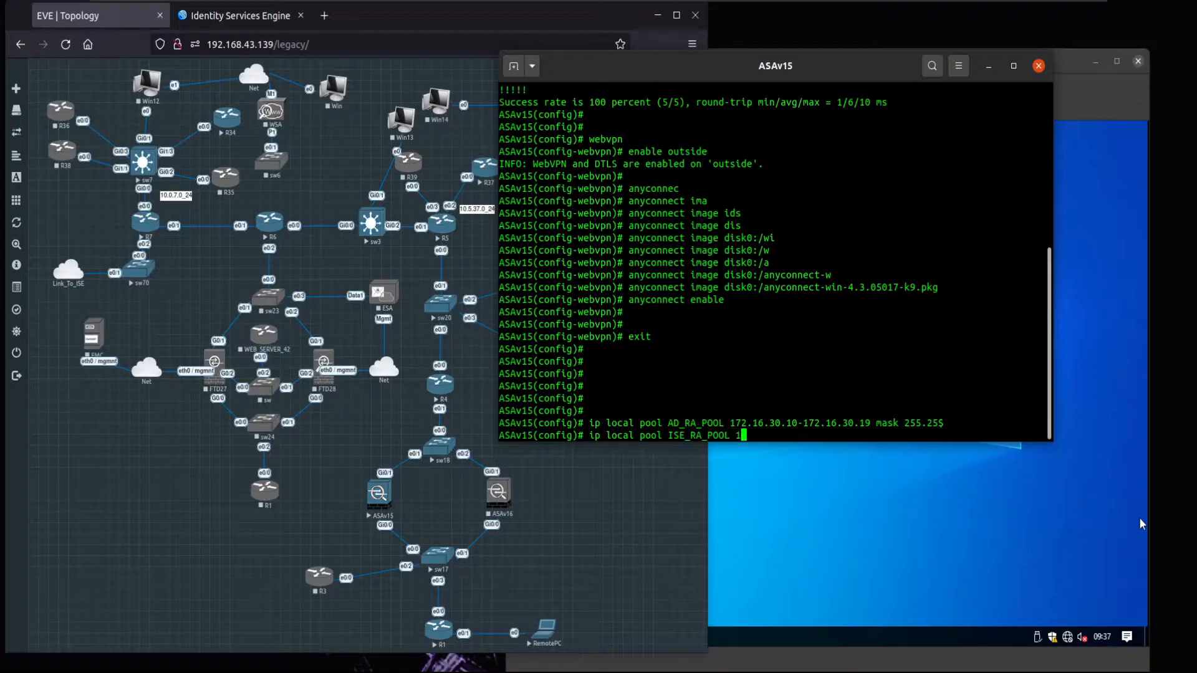
type("72.16.30.21-")
type("172.")
type("16.30.29")
type(" mask 255.255.25")
type("5.240")
key("Return")
key("Return")
key("Return")
key("Return")
key("Return")
key("Return")
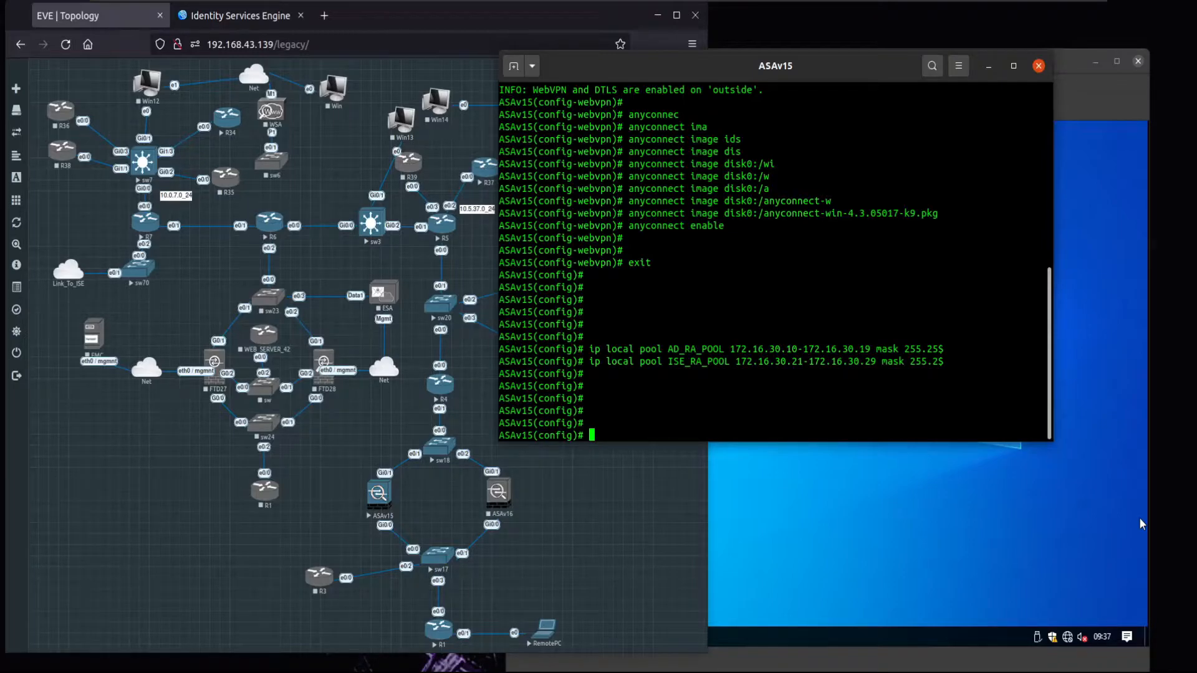
- Create standard access list AD_ACL_SPLIT_TUNNEL permitting 10.0.7.0 255.255.255.0
type("ip access-li")
key("BackSpace")
key("BackSpace")
key("BackSpace")
key("BackSpace")
key("BackSpace")
key("BackSpace")
key("BackSpace")
key("BackSpace")
key("BackSpace")
key("BackSpace")
key("BackSpace")
key("BackSpace")
type("access-list ")
type("ACL")
key("BackSpace")
key("BackSpace")
key("BackSpace")
type("AD_ACL ")
type("SPLIT_TUNNEL standard permit ")
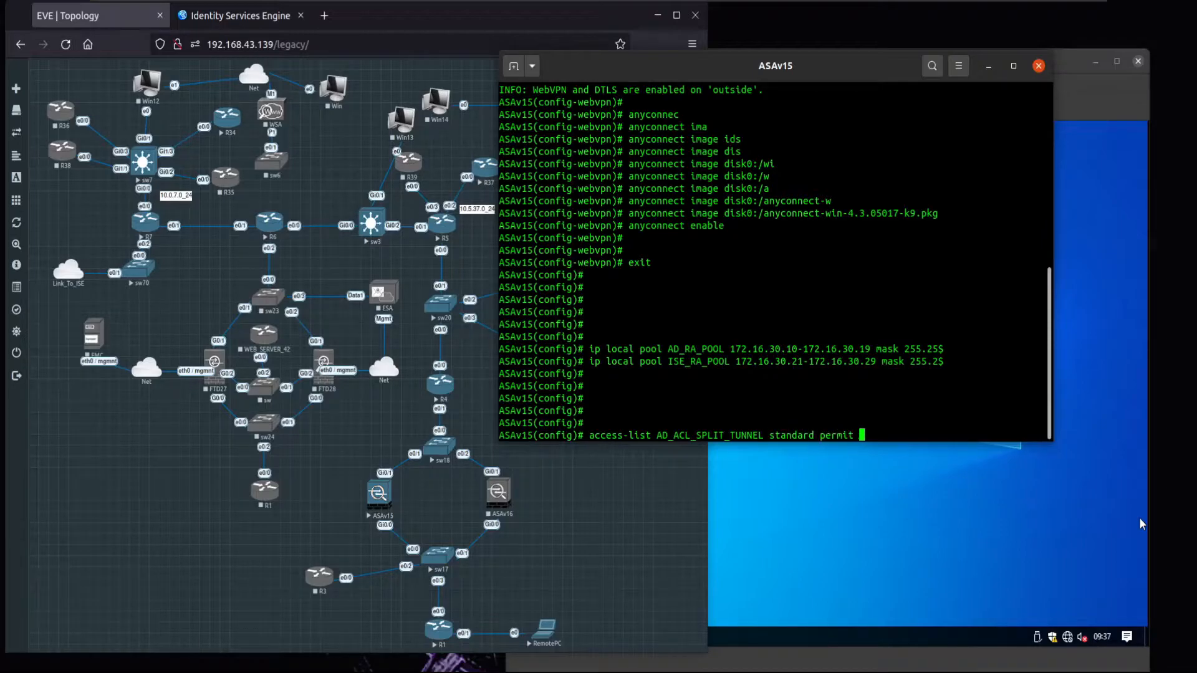
type("10.0.")
type("7.0 255.2")
type("55.255.255.0")
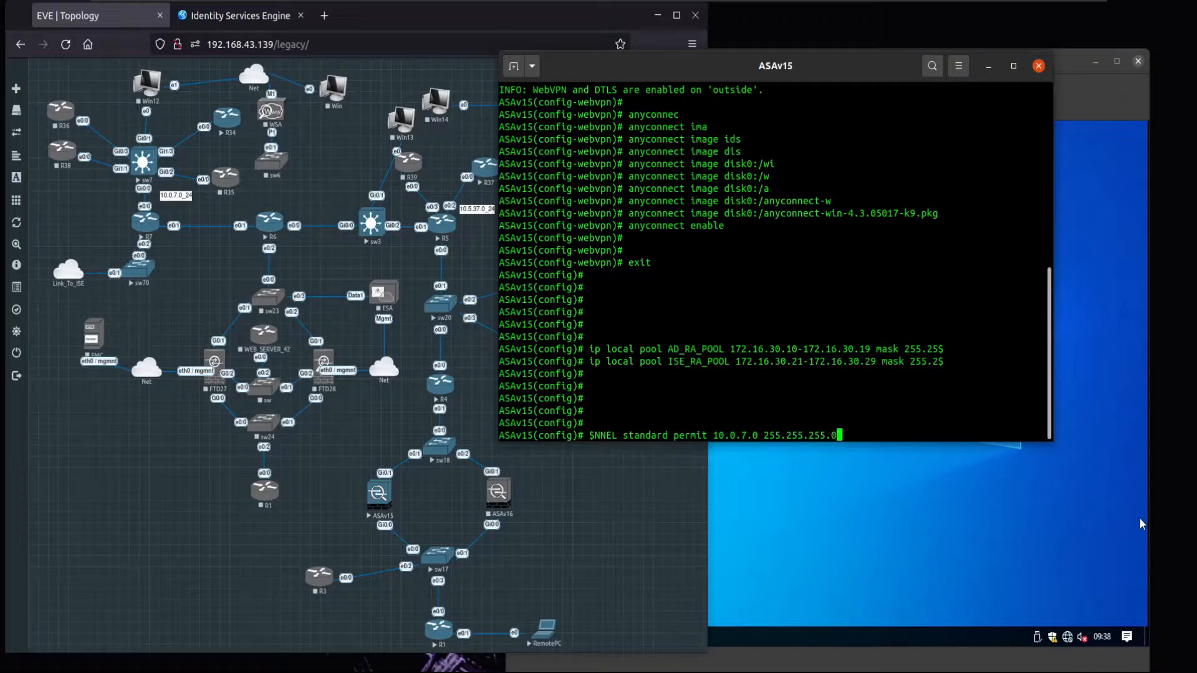
key("Return")
- Create standard access list ISE_ACL_SPLIT_TUNNEL permitting 10.5.37.0 255.255.255.0
type("access-")
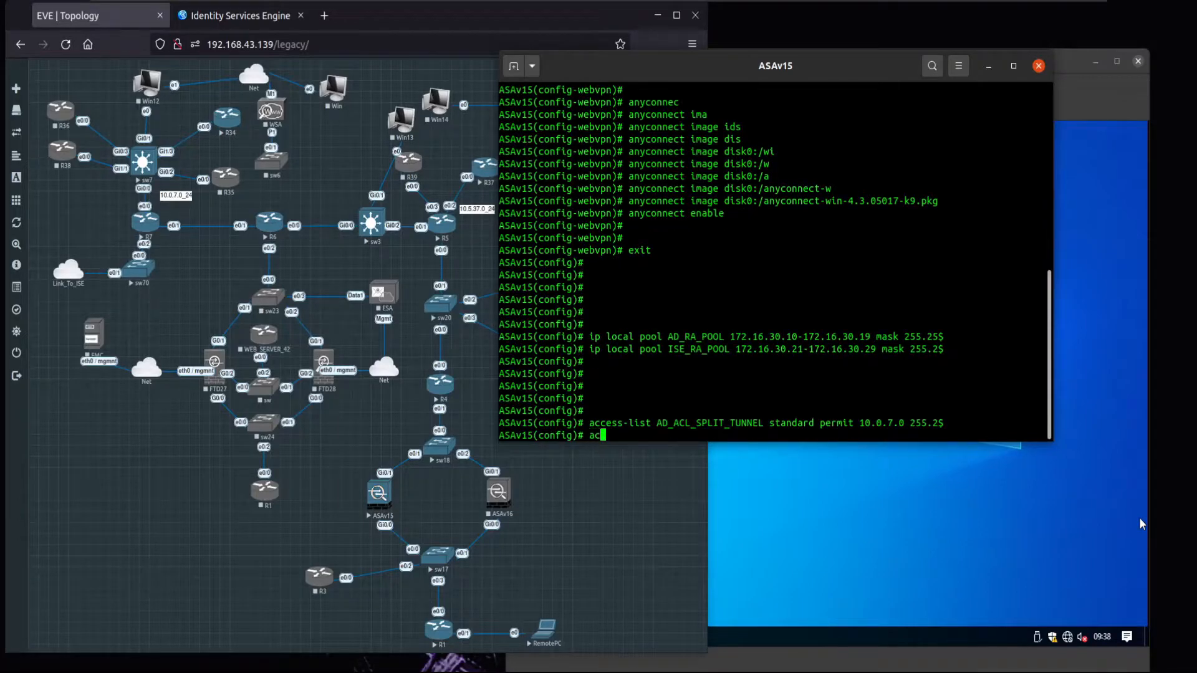
type("list ISE_ACL_SPLIT_TUNNEL")
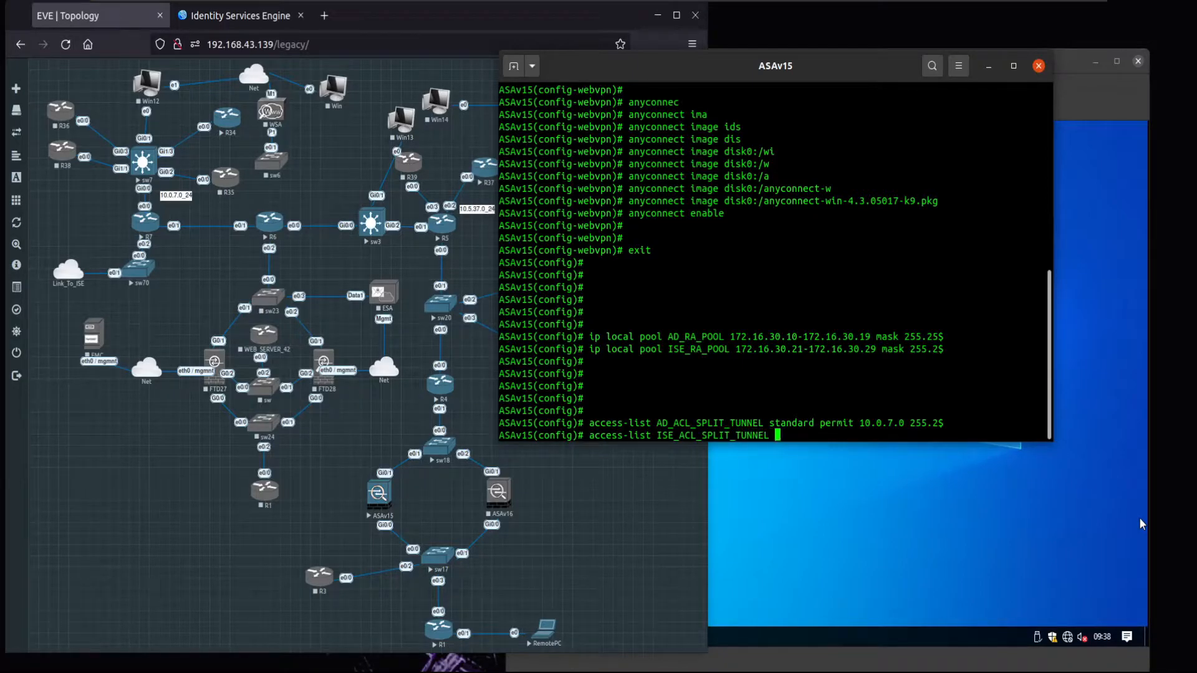
type(" standard permit 10.5.37.0 255.255.255.0")
key("Return")
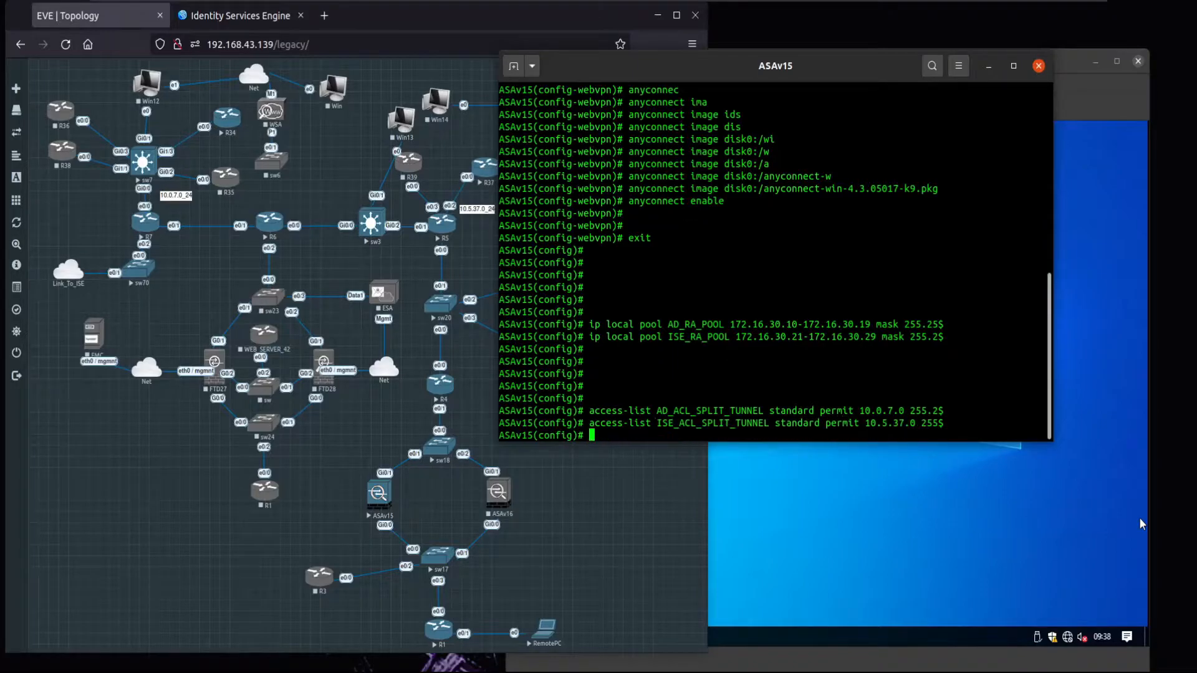
key("Return")
key("Return")
key("Return")
key("Return")
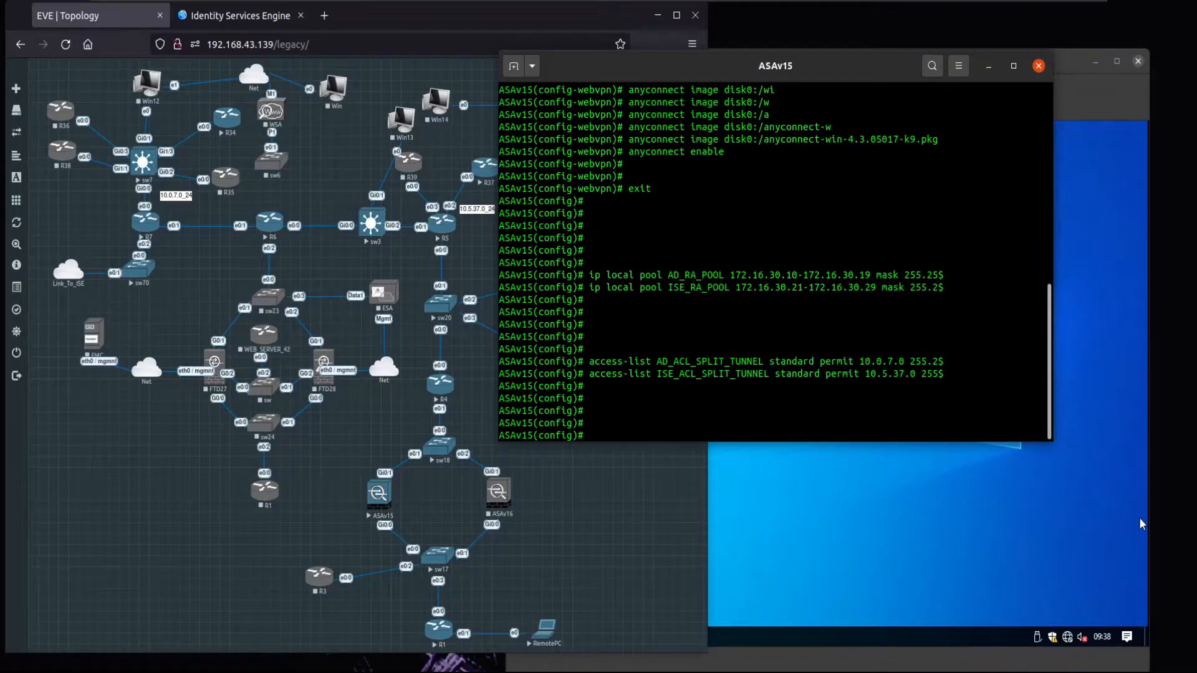
key("Return")
key("Return")
key("Return")
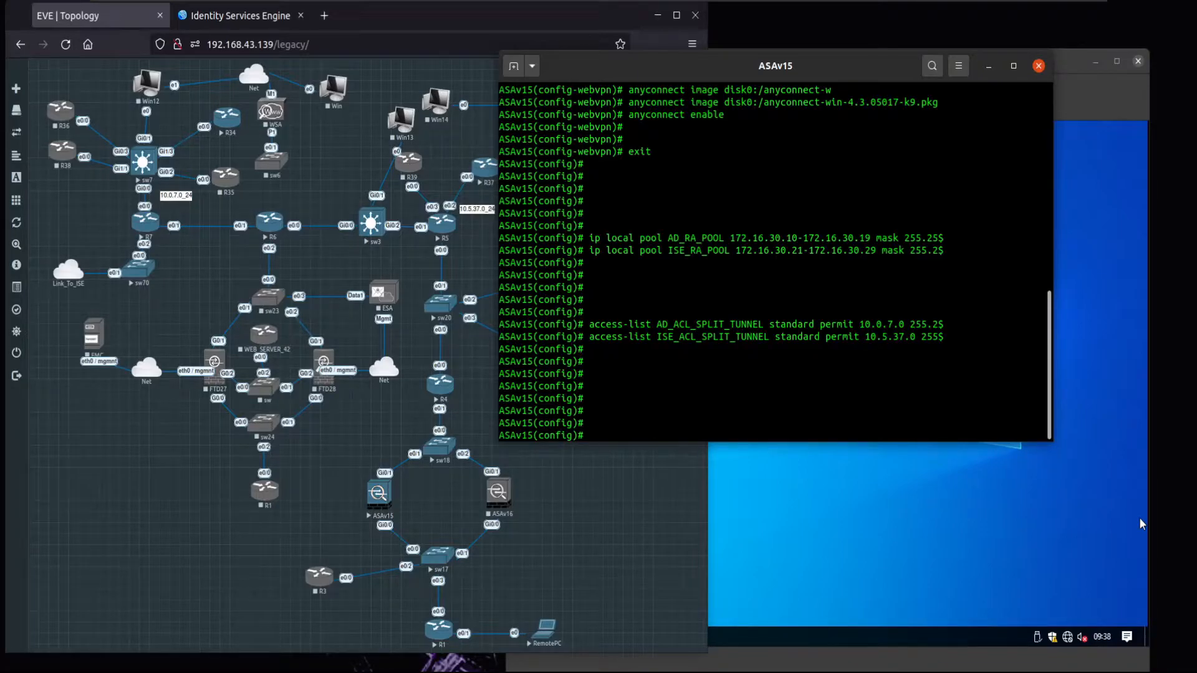
type("tunnel-group")
- Set authentication-server-group ISE under DefaultWEBVPNGroup general-attributes, then exit
type("DefaultWEBVPN")
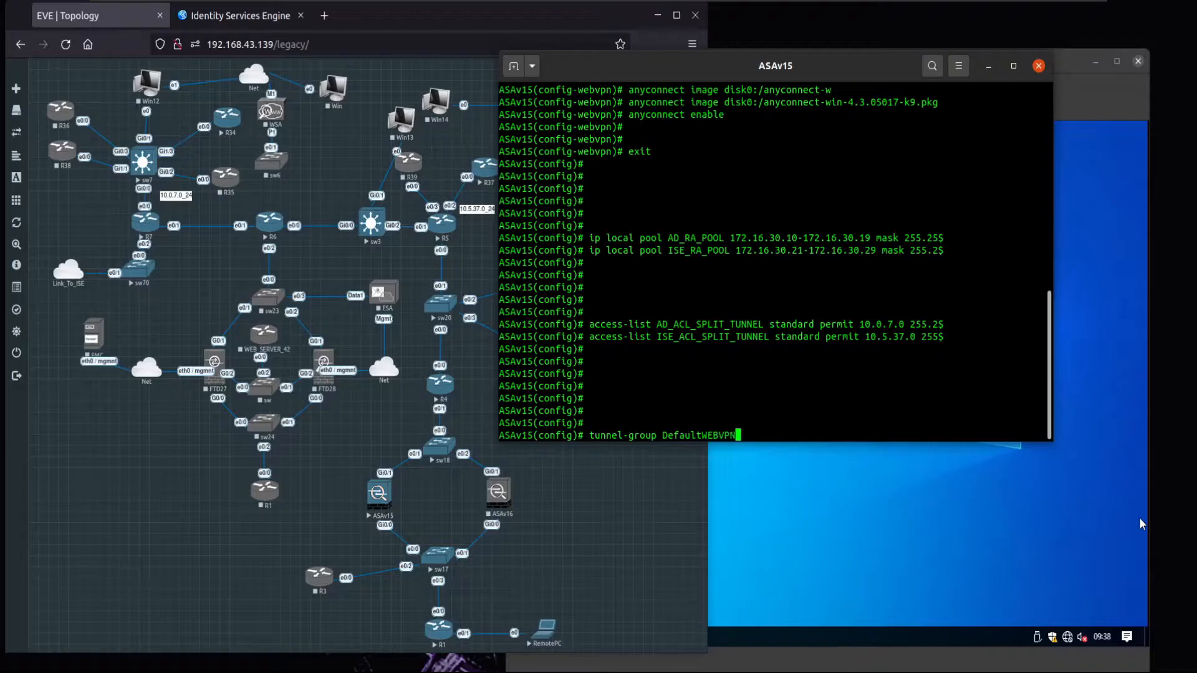
type("Group gene")
key("Tab")
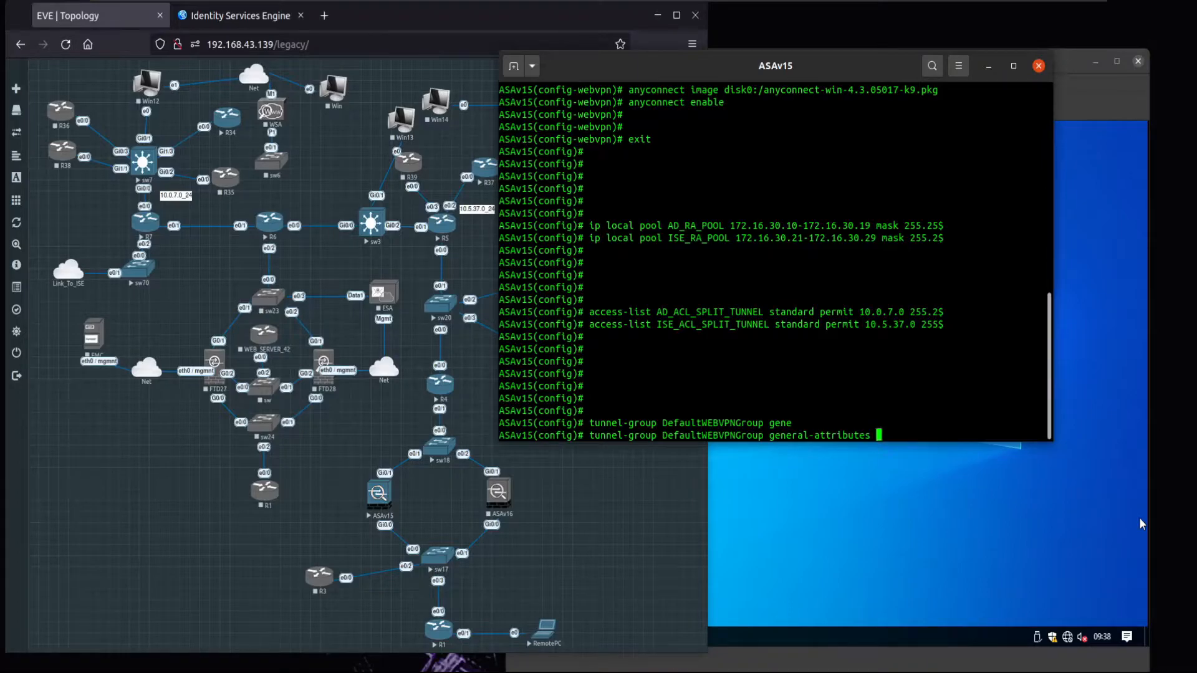
key("Return")
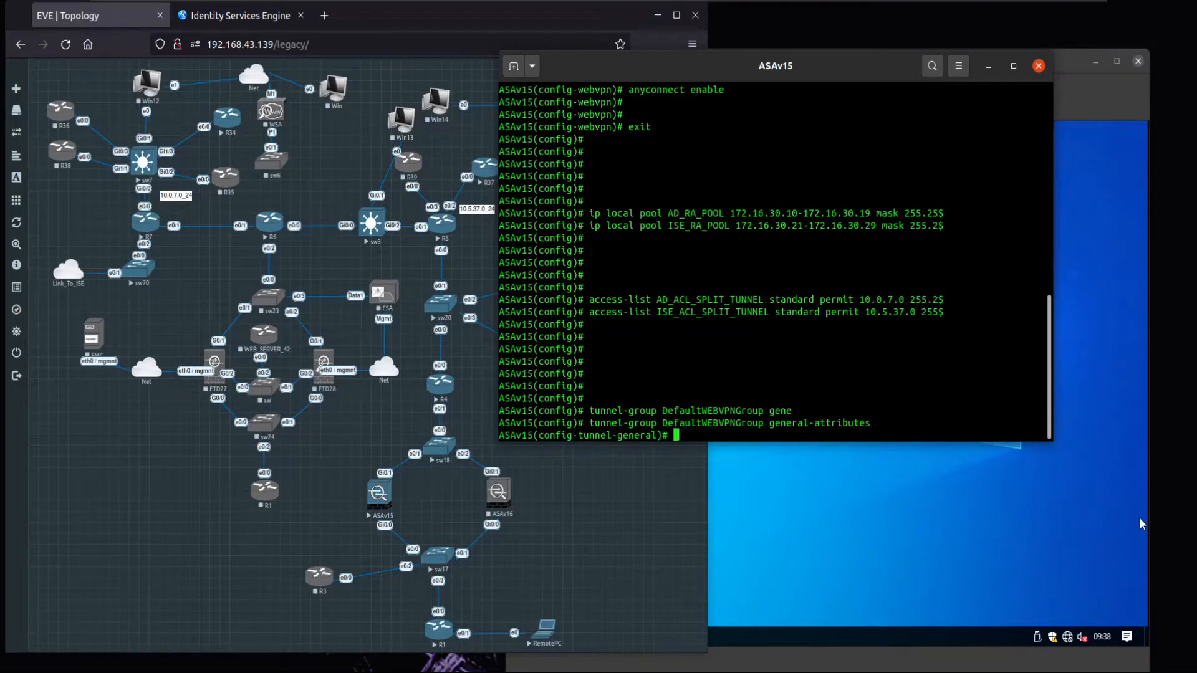
type("authentication-server-gro")
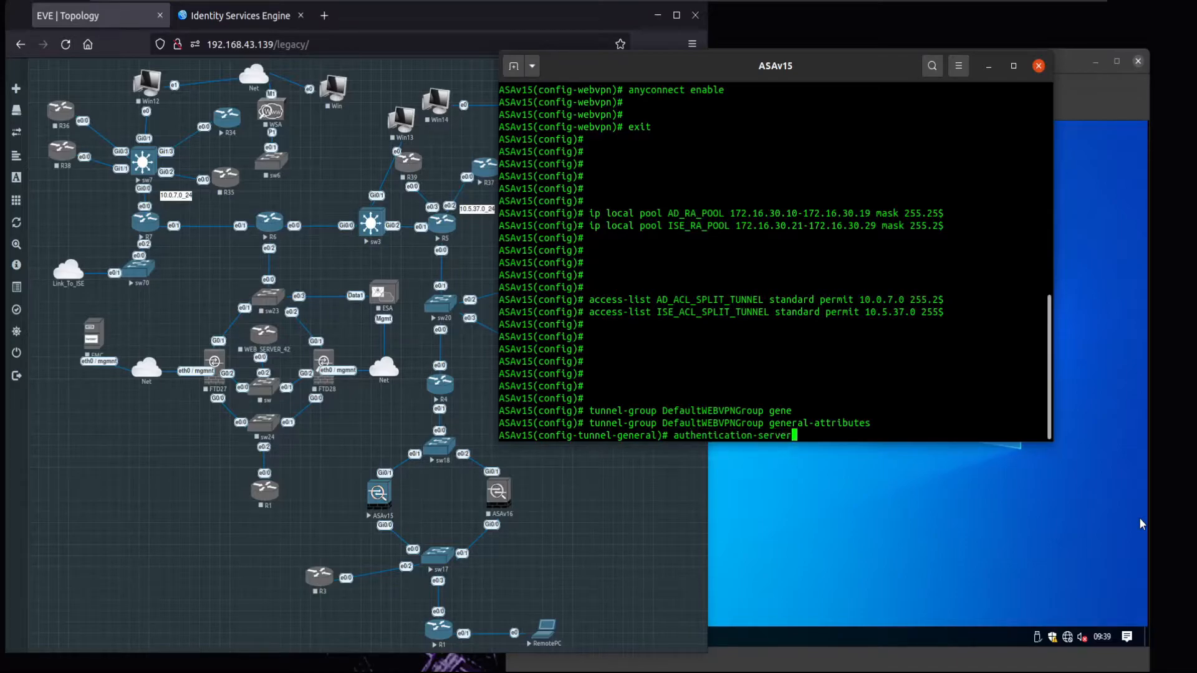
key("Tab")
type("ISE")
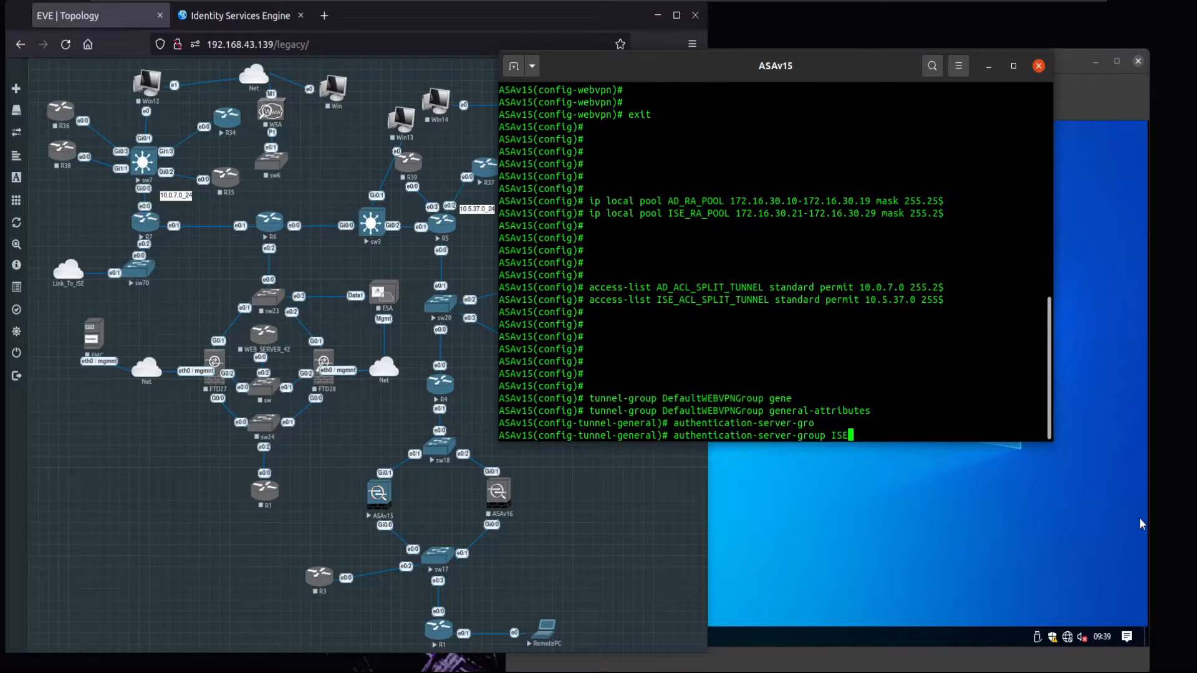
key("Return")
type("exit")
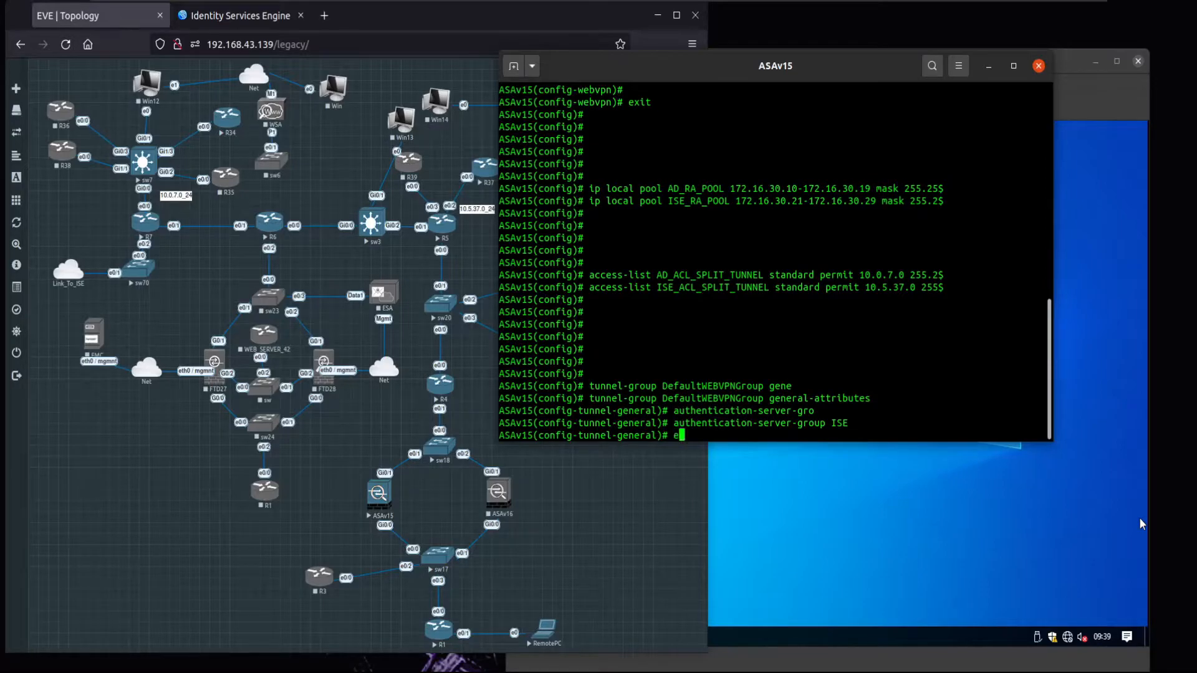
key("Return")
key("Return")
key("Return")
key("Return")
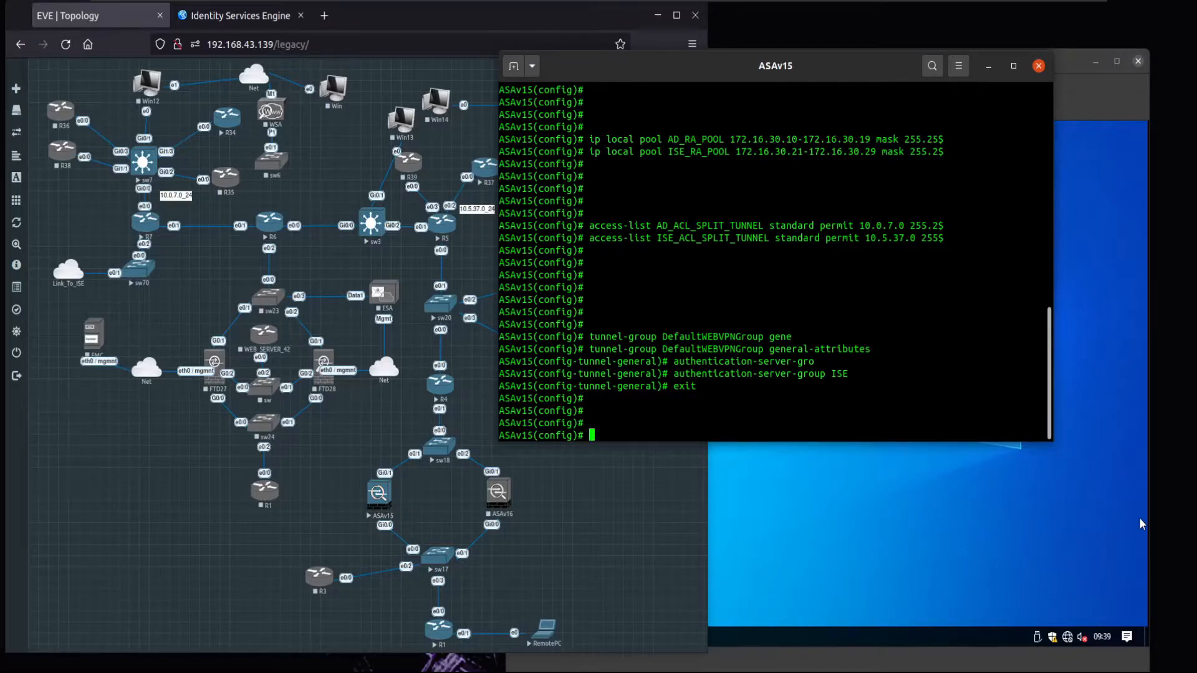
type("group-pol")
- Enter the attributes mode of group policy DfltGrpPolicy
key("Tab")
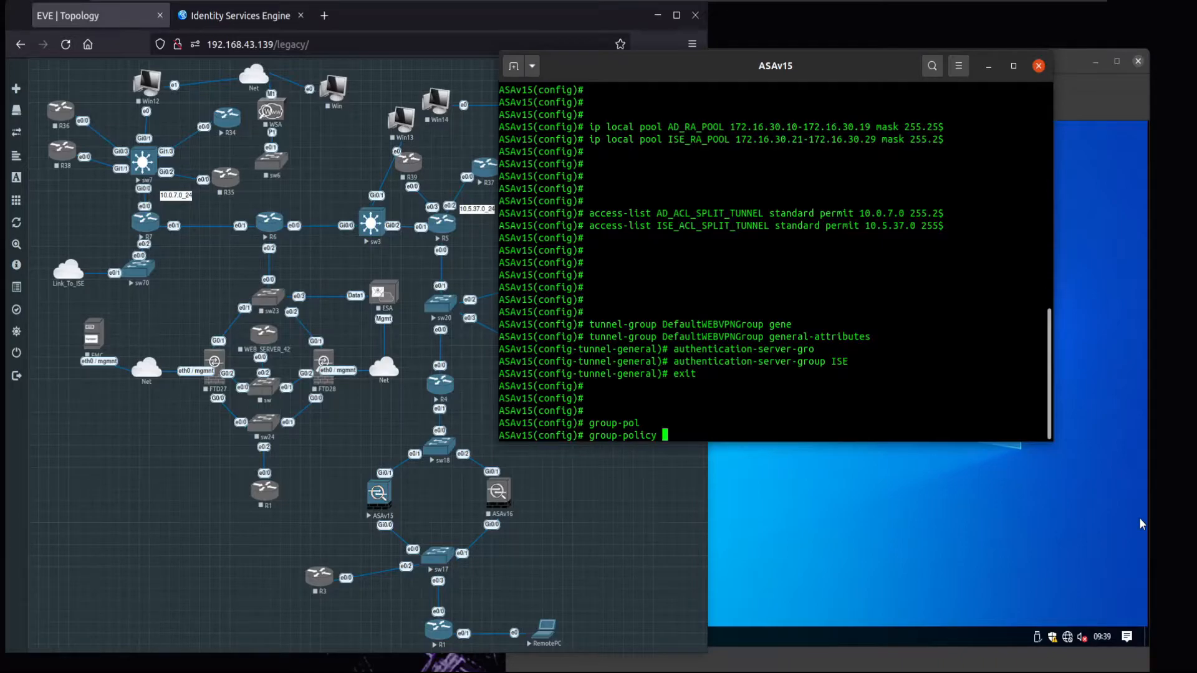
type("DF")
key("BackSpace")
type("fltGrpPolicy attr")
key("Tab")
key("Return")
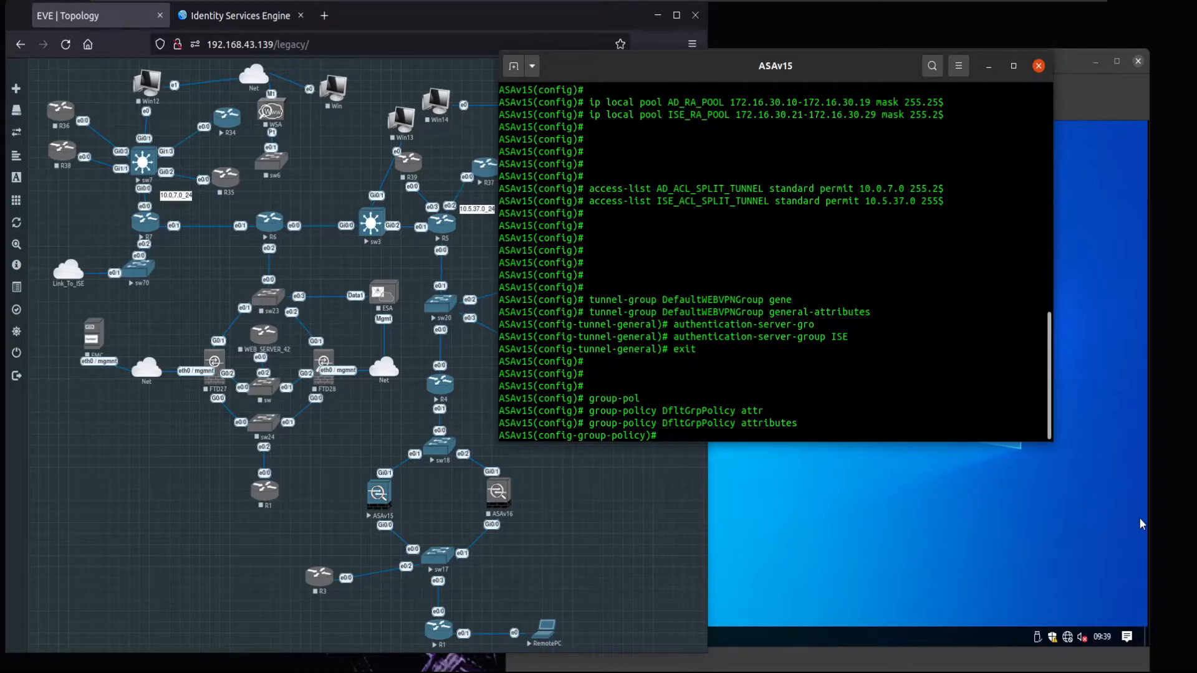
- Set vpn-tunnel-protocol ssl-client and exit back to global configuration mode
type("vpn-tun")
key("Tab")
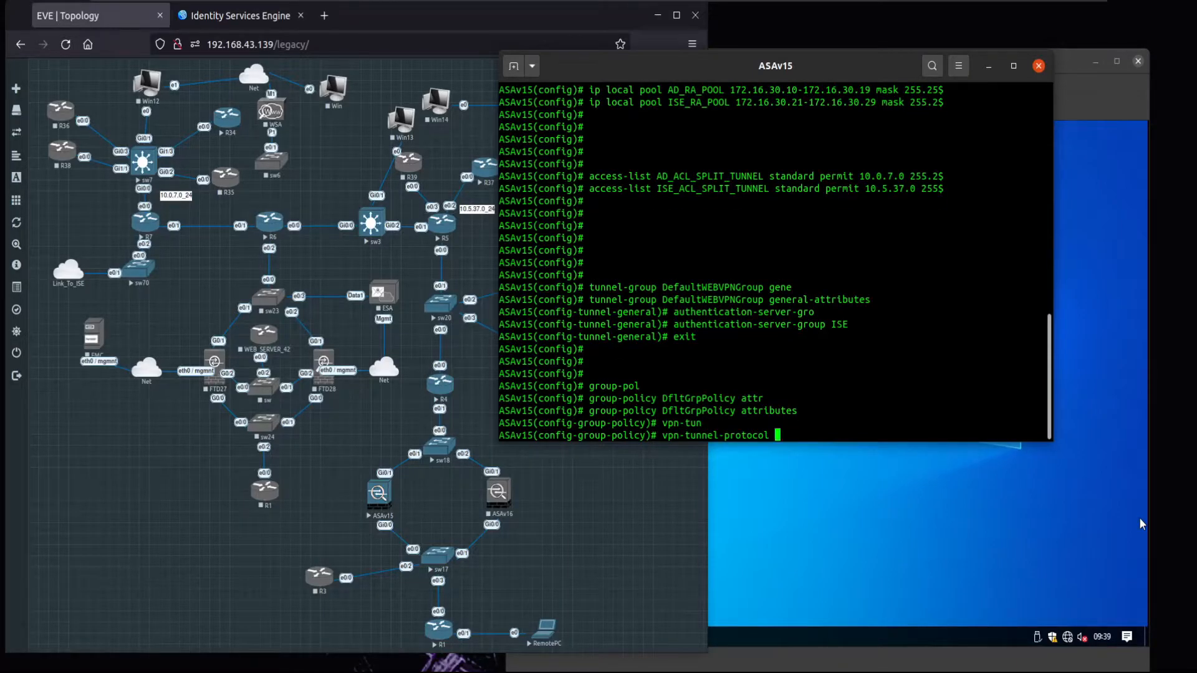
type("ss")
key("Tab")
key("Return")
key("Return")
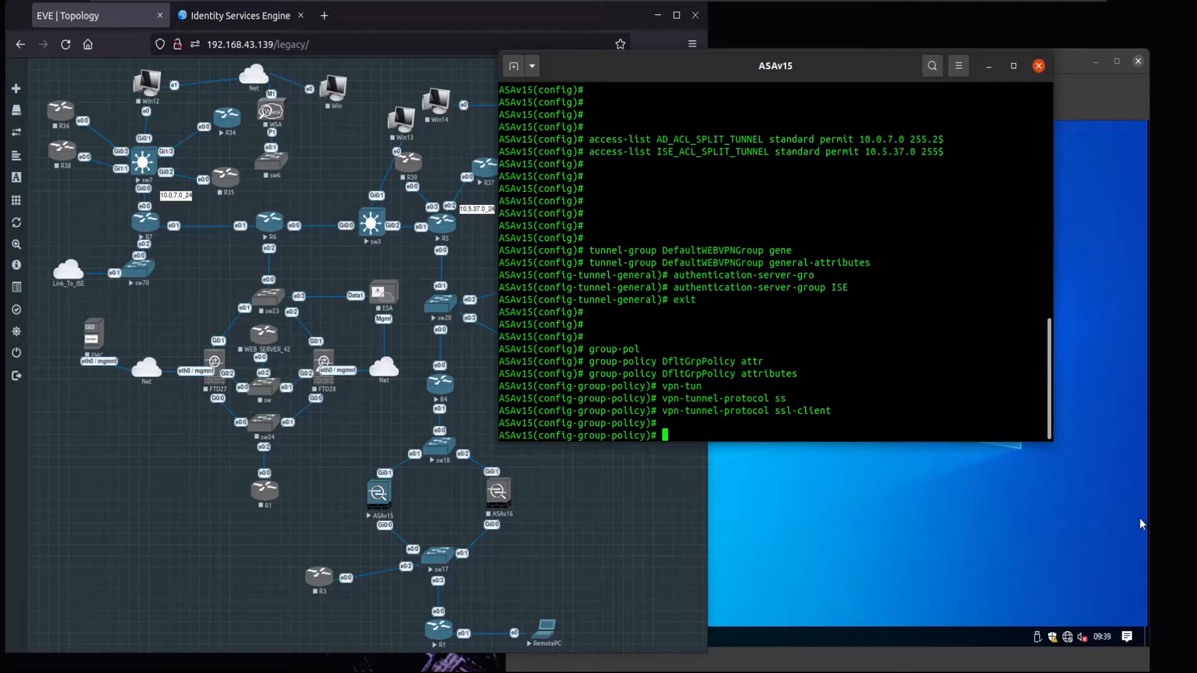
key("Return")
type("exity")
key("Return")
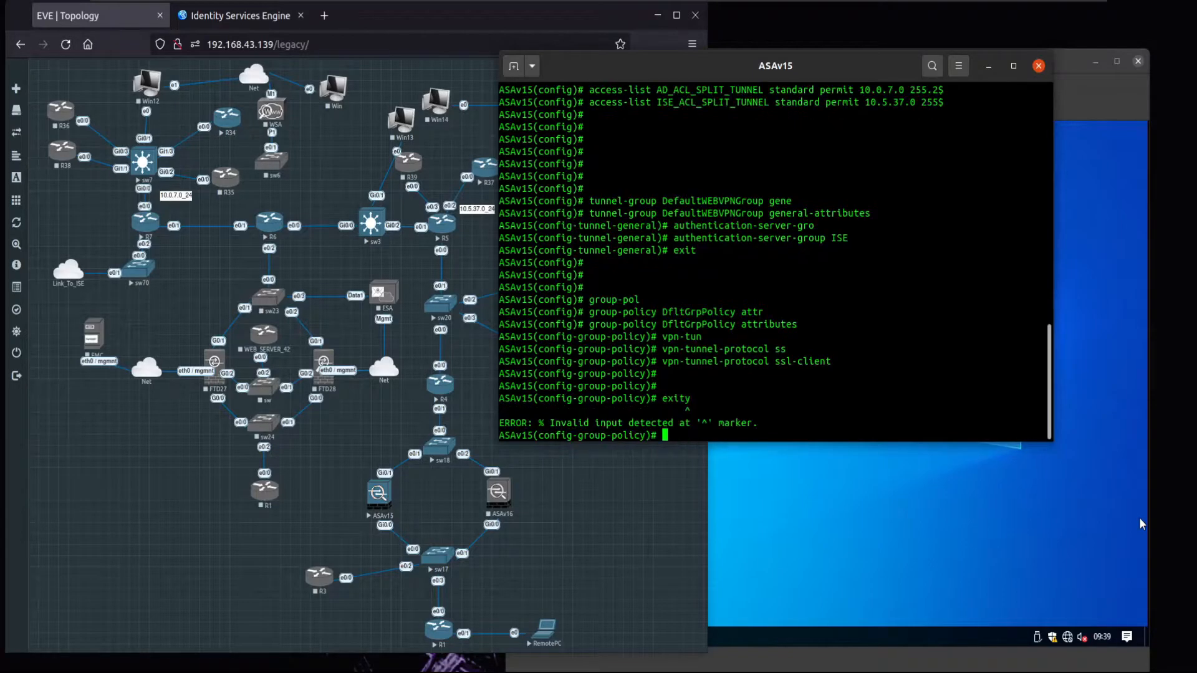
type("exit")
key("Return")
key("Return")
key("Return")
key("Return")
key("Return")
key("Return")
key("Return")
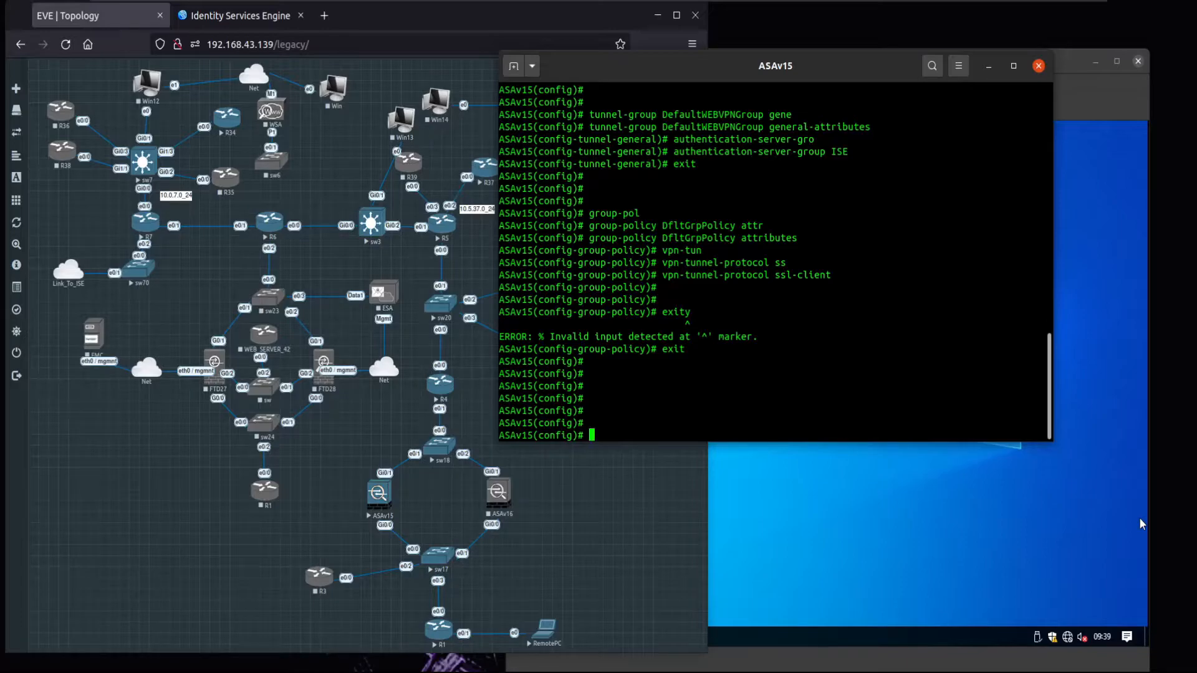
- Create the internal group policy AD_RA
type("group-pol")
key("Tab")
type("AD_")
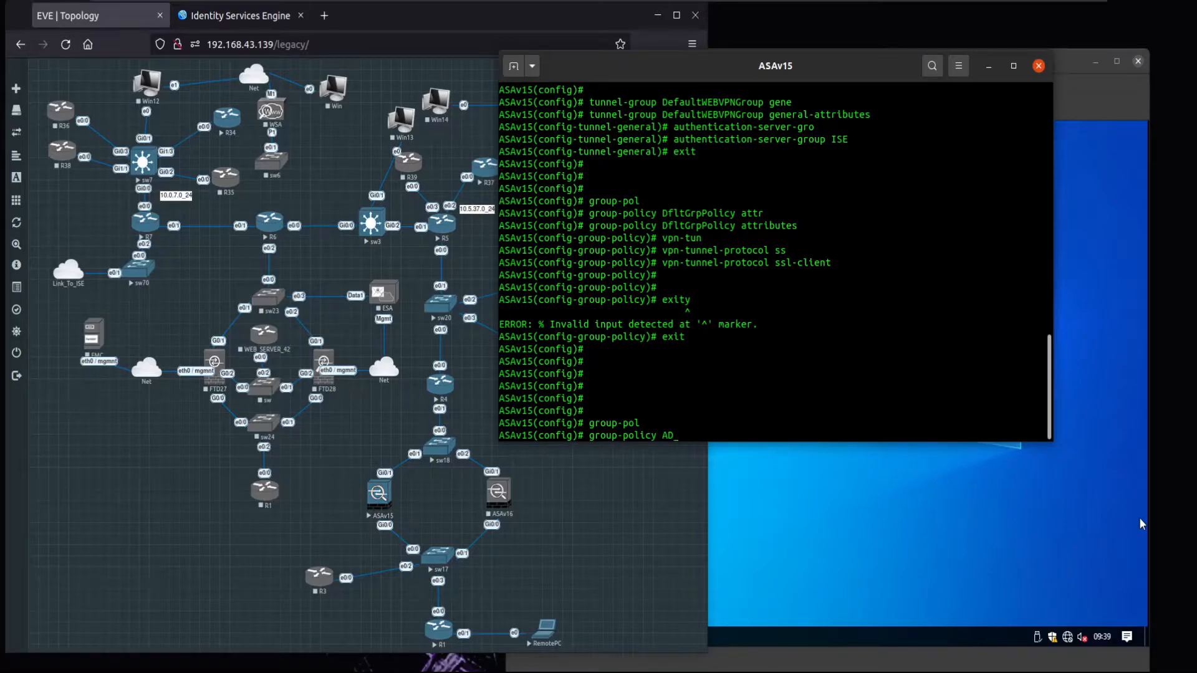
type("RA_POLI")
key("BackSpace")
key("BackSpace")
key("BackSpace")
key("BackSpace")
type("internal")
key("Return")
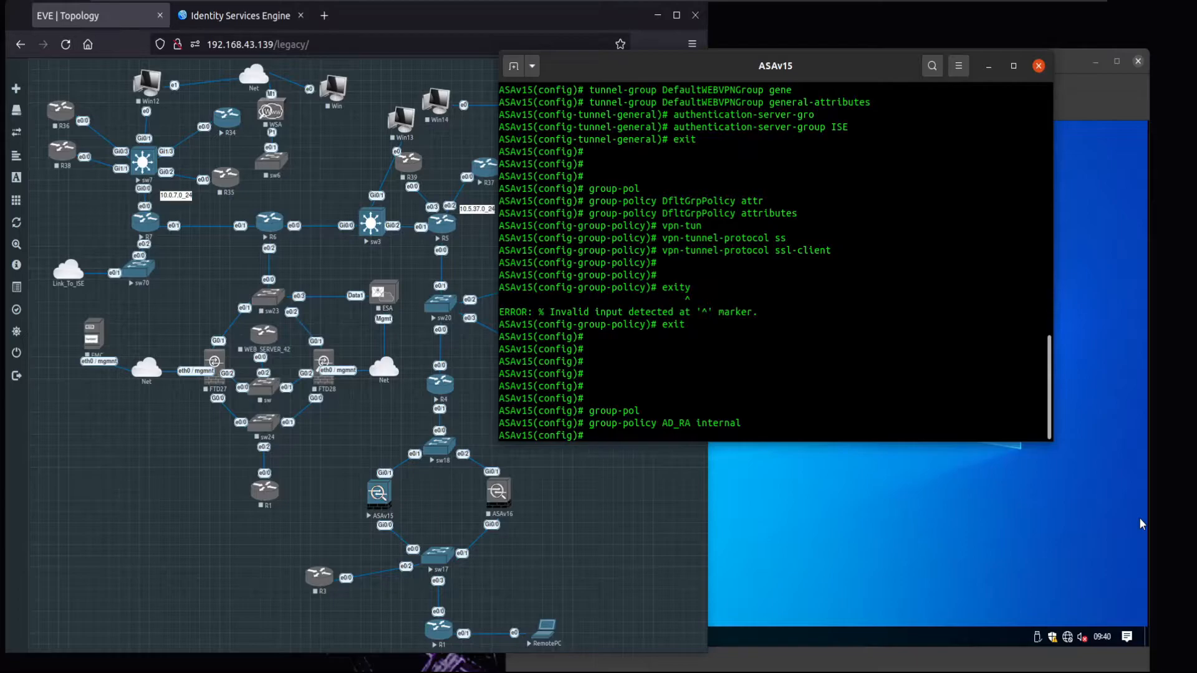
key("Up")
key("BackSpace")
key("Return")
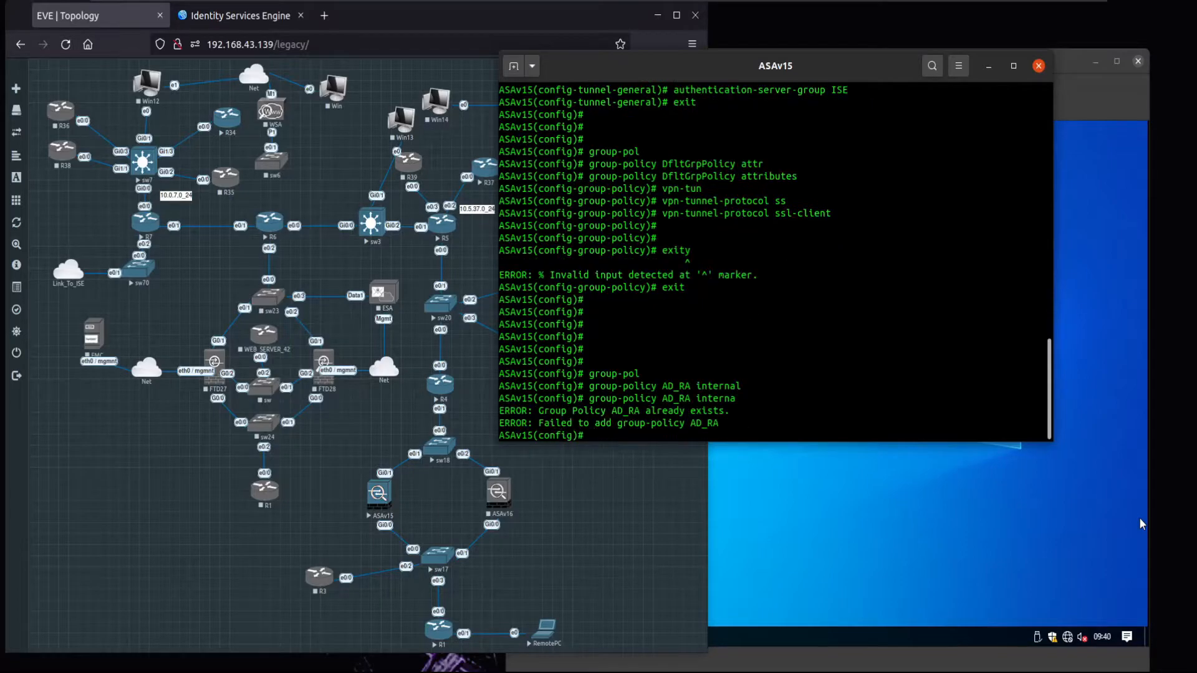
- Enter AD_RA's group-policy attributes and set vpn-tunnel-protocol to ssl-client
key("Up")
key("BackSpace")
key("BackSpace")
key("BackSpace")
key("BackSpace")
key("BackSpace")
key("BackSpace")
key("BackSpace")
type("attr")
key("Tab")
key("Return")
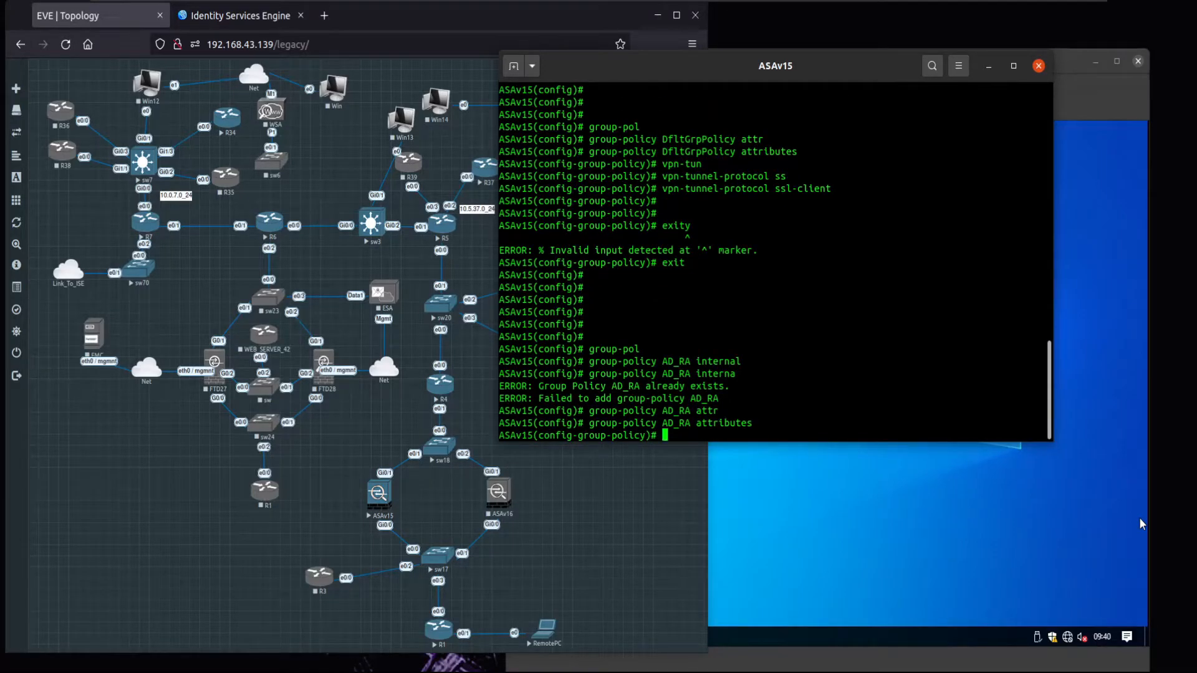
type("vpn-tunne")
key("Tab")
type("ss")
key("Tab")
key("Return")
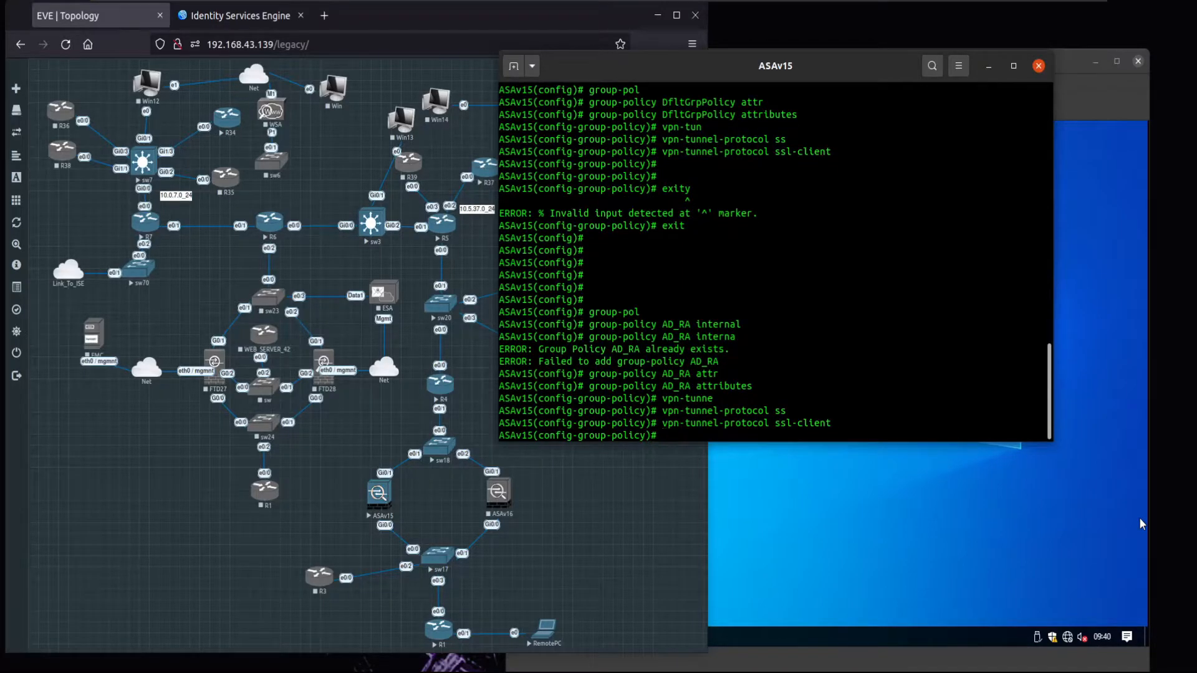
- Set AD_RA's split-tunnel-policy to tunnelspecified
type("split-tunnel-po")
key("Tab")
type("tun")
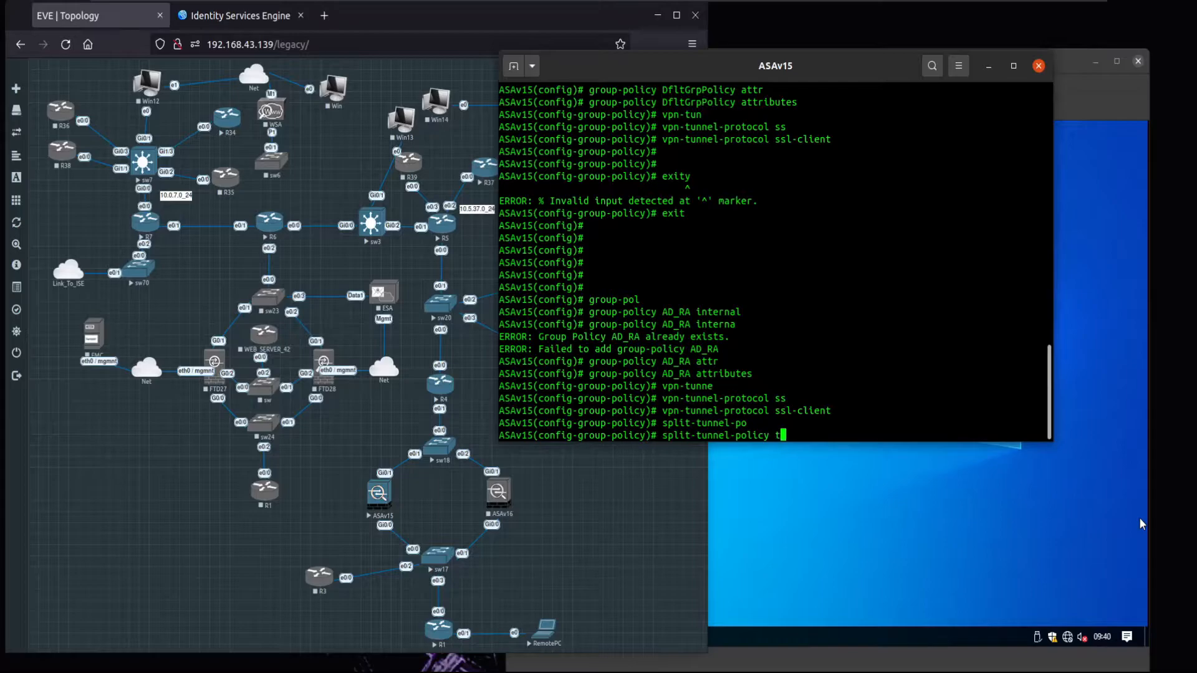
key("BackSpace")
key("BackSpace")
type("unnne")
key("Tab")
key("BackSpace")
key("BackSpace")
type("e")
key("Tab")
type("l")
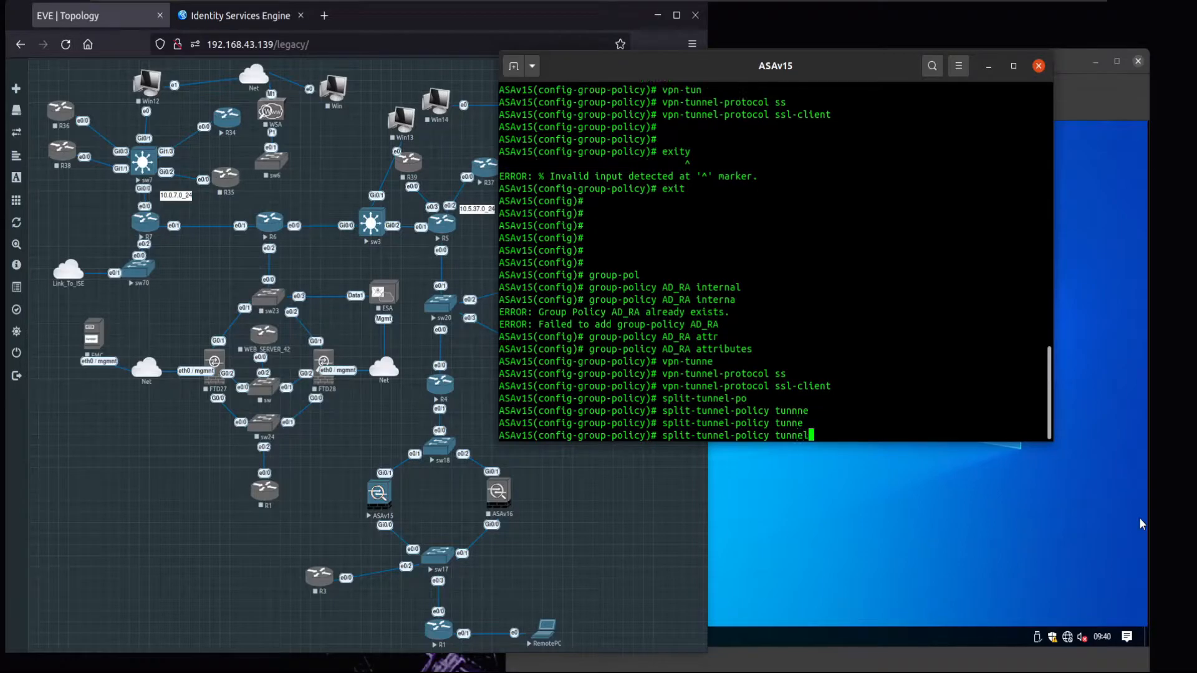
type("?s")
key("Tab")
key("Return")
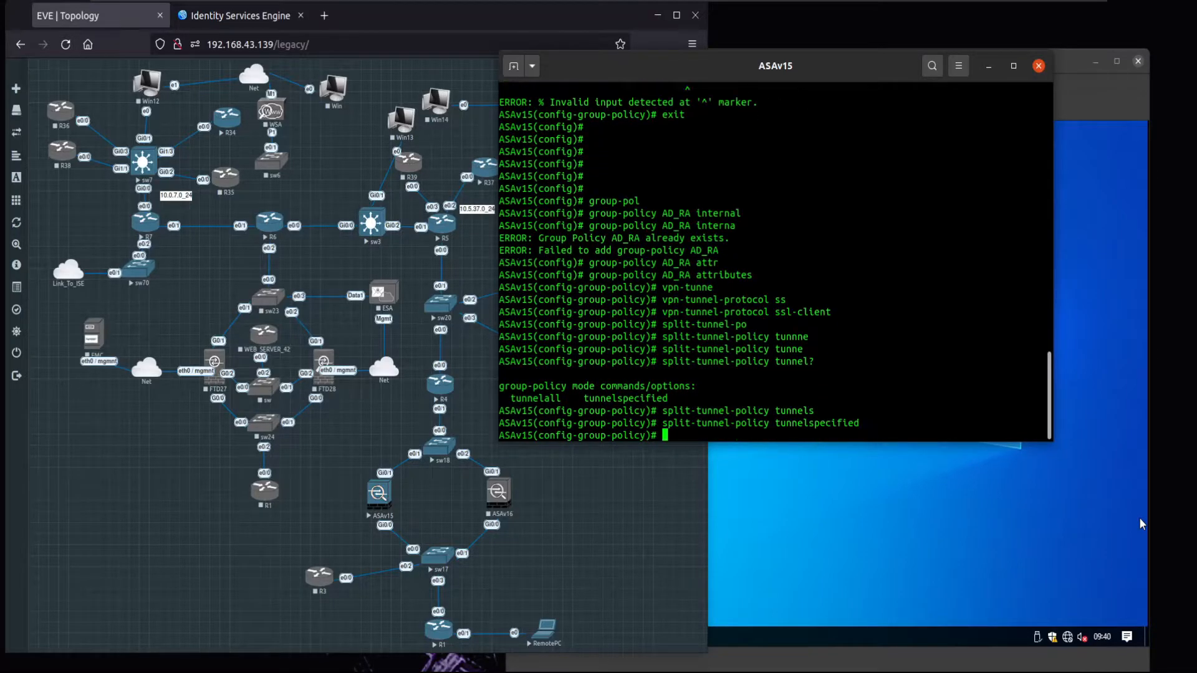
- Drop the unfinished split-tunnel-network-list entry and type sh run access-list to check ACL names
type("split-tunnel-net")
key("Tab")
type("va")
key("Tab")
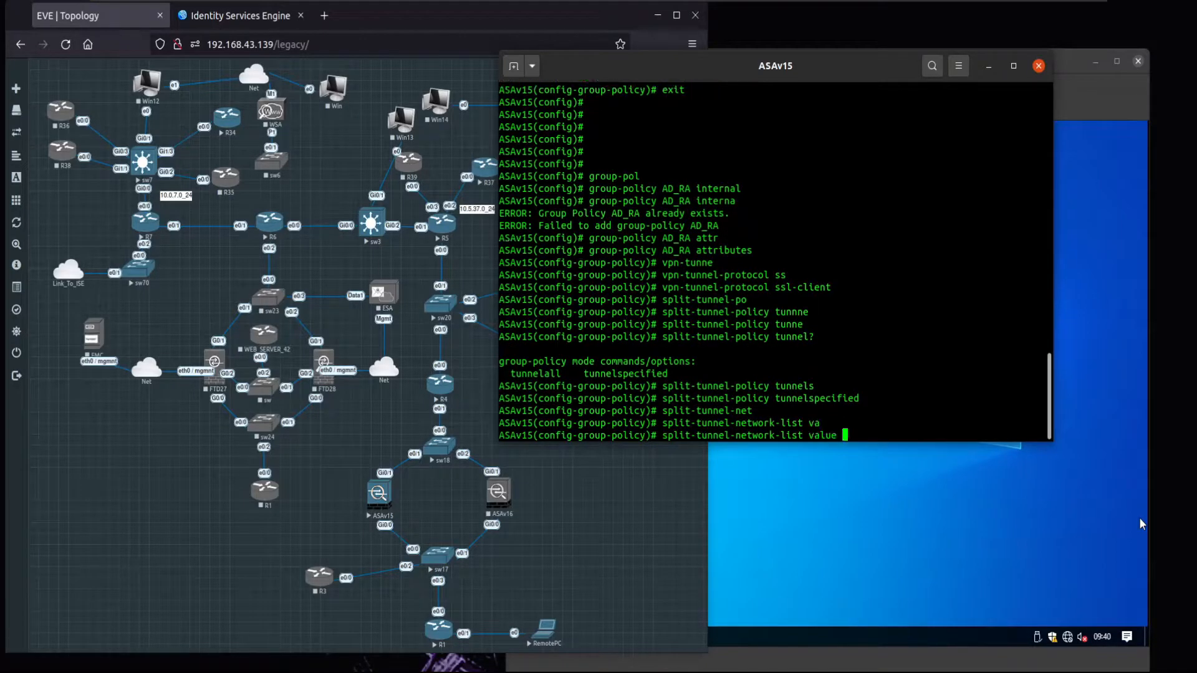
type("ACL")
key("BackSpace")
key("BackSpace")
key("BackSpace")
key("BackSpace")
key("BackSpace")
key("BackSpace")
key("BackSpace")
key("BackSpace")
key("BackSpace")
key("BackSpace")
key("BackSpace")
key("BackSpace")
key("BackSpace")
key("BackSpace")
key("BackSpace")
key("BackSpace")
key("BackSpace")
key("BackSpace")
key("BackSpace")
key("BackSpace")
key("BackSpace")
type("SHG")
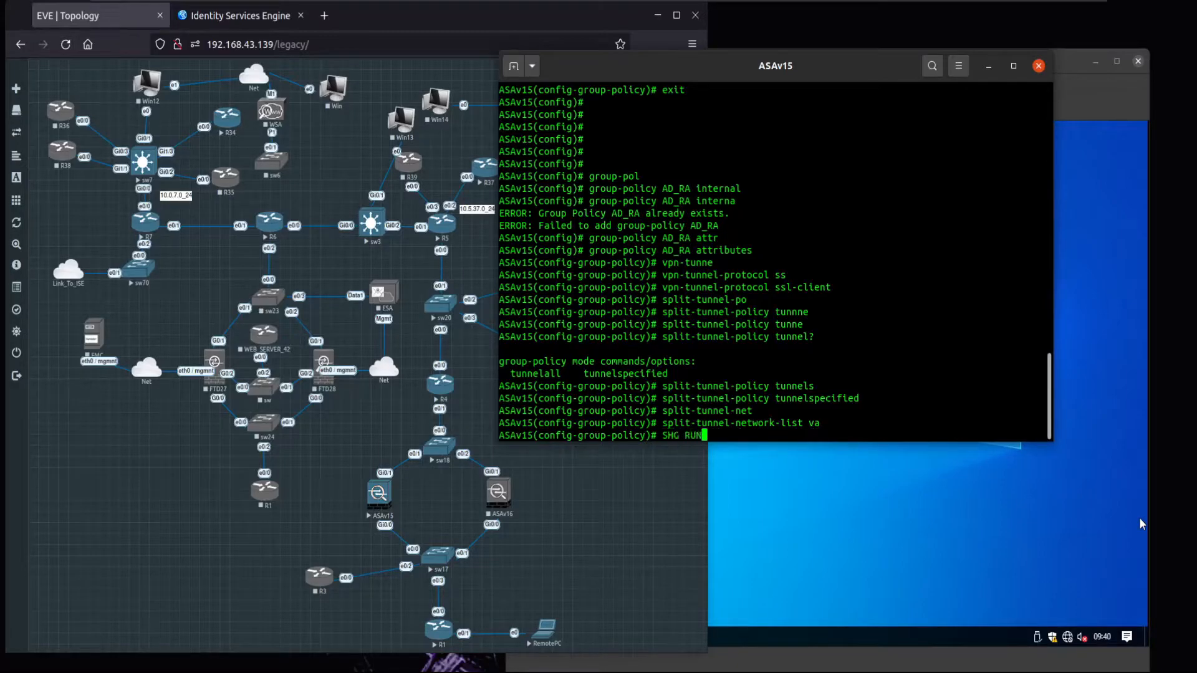
key("BackSpace")
key("BackSpace")
key("BackSpace")
key("BackSpace")
type("sh run access-list")
- List the access lists and set AD_RA's split-tunnel-network-list value to AD_ACL_SPLIT_TUNNEL
key("Return")
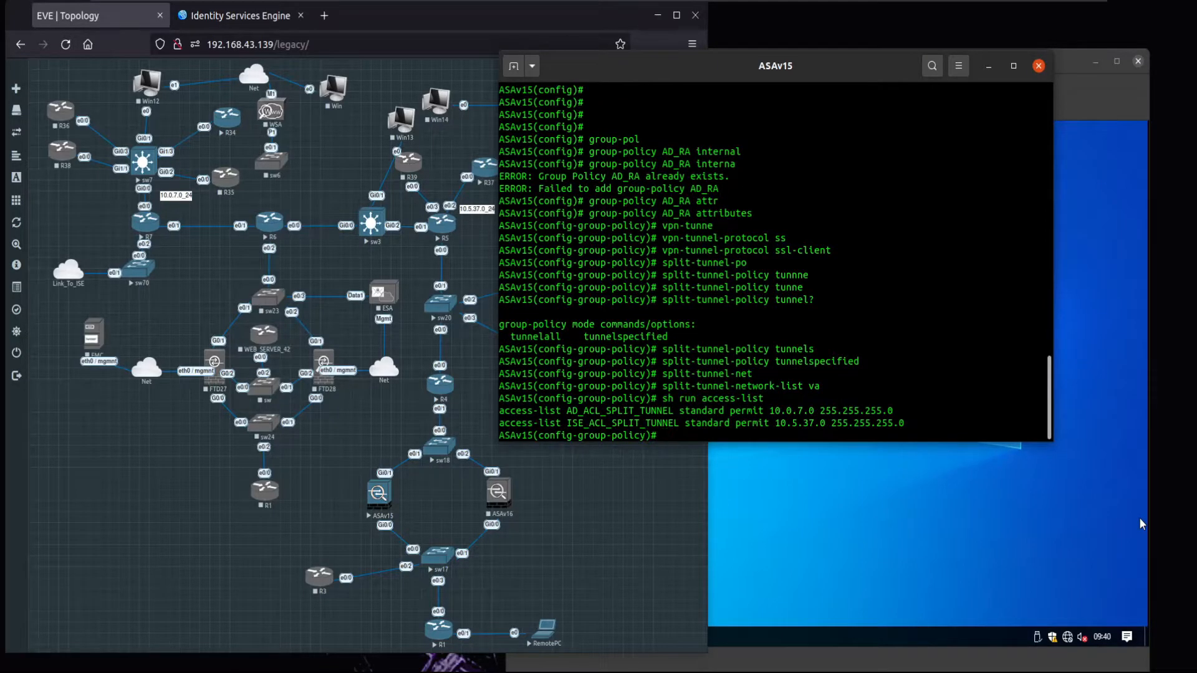
type("split-tunnel-network-list v")
key("Tab")
type("va")
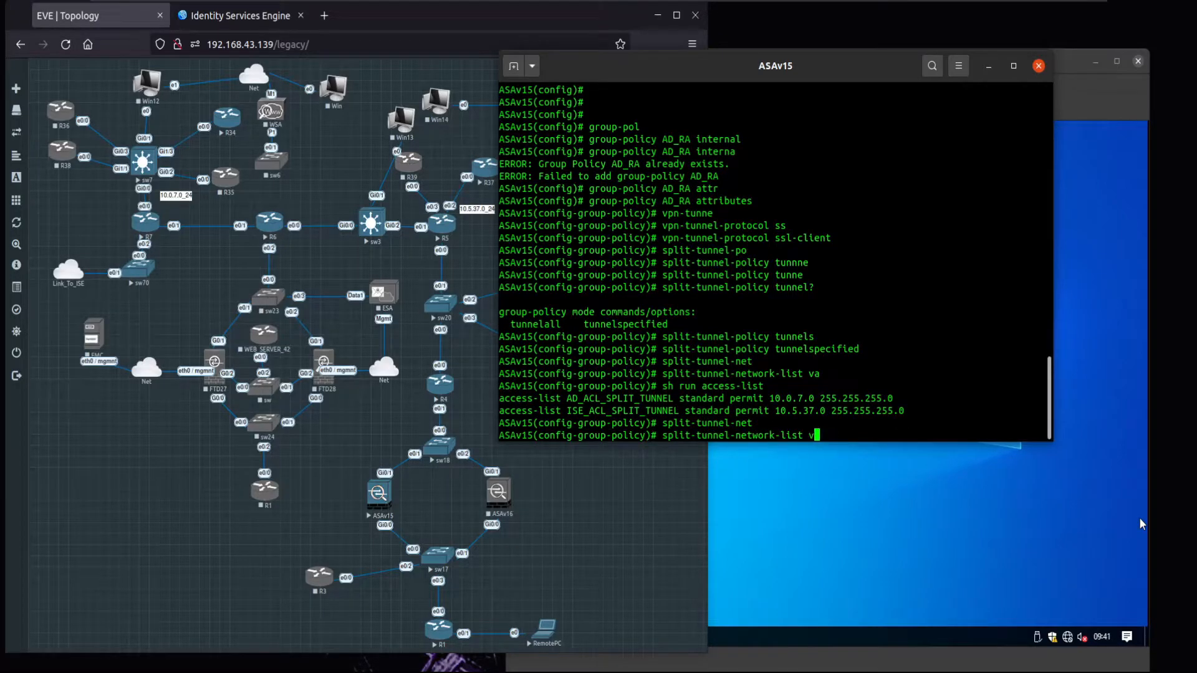
key("Tab")
type("AD_A")
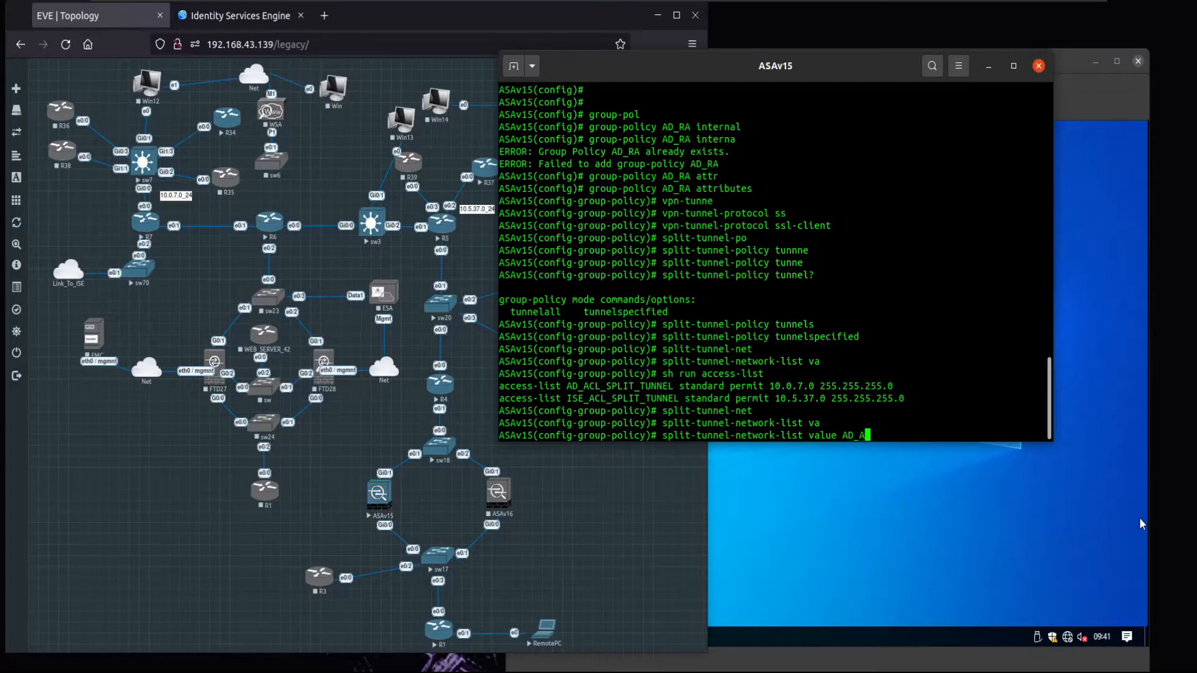
type("CL_SPLIT_TUNNEL")
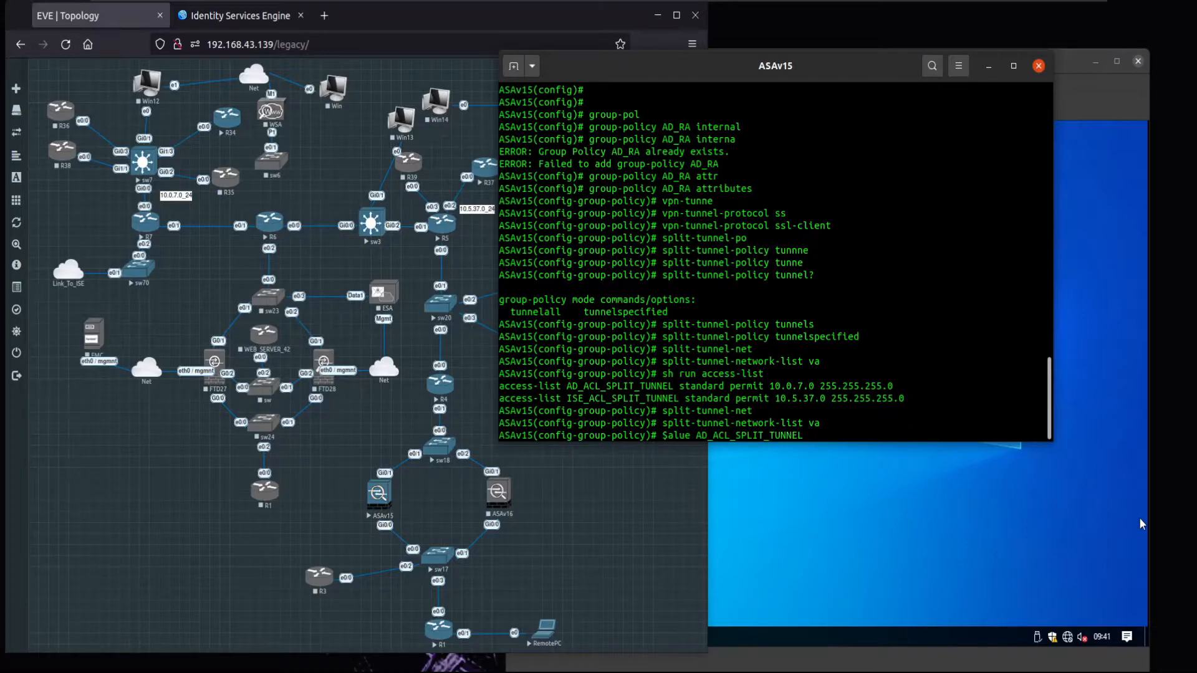
key("Return")
key("Return")
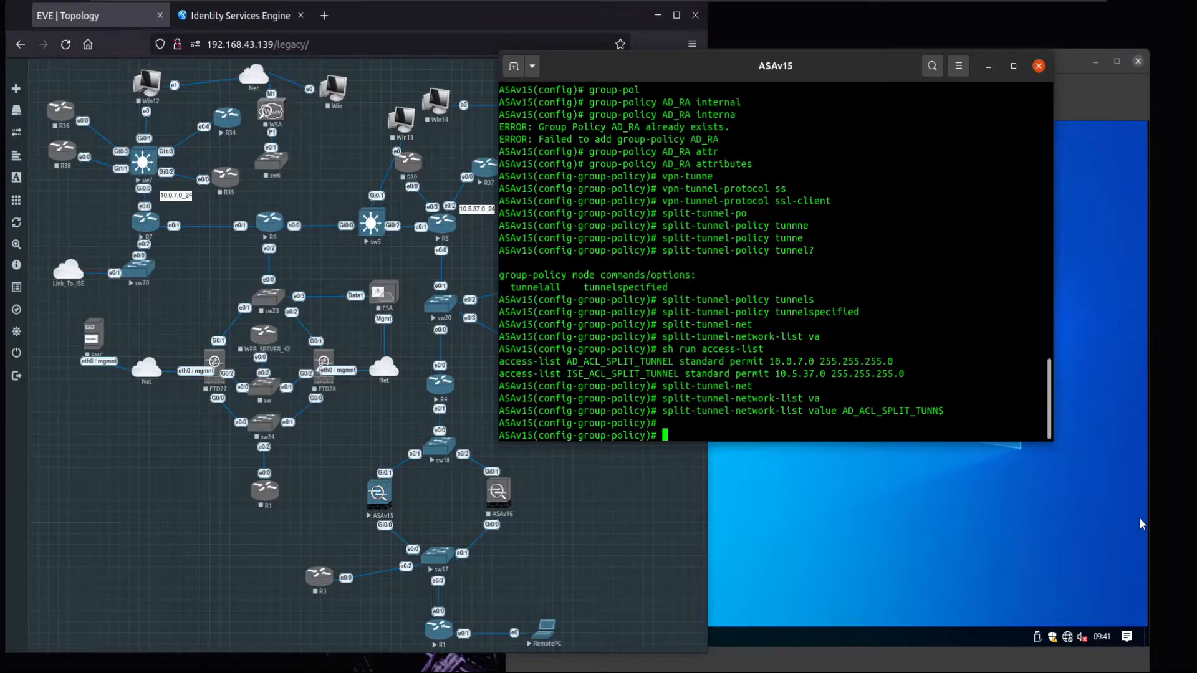
- Abandon the address-pools entry and try listing configured pools with sh run pool
type("address")
key("Tab")
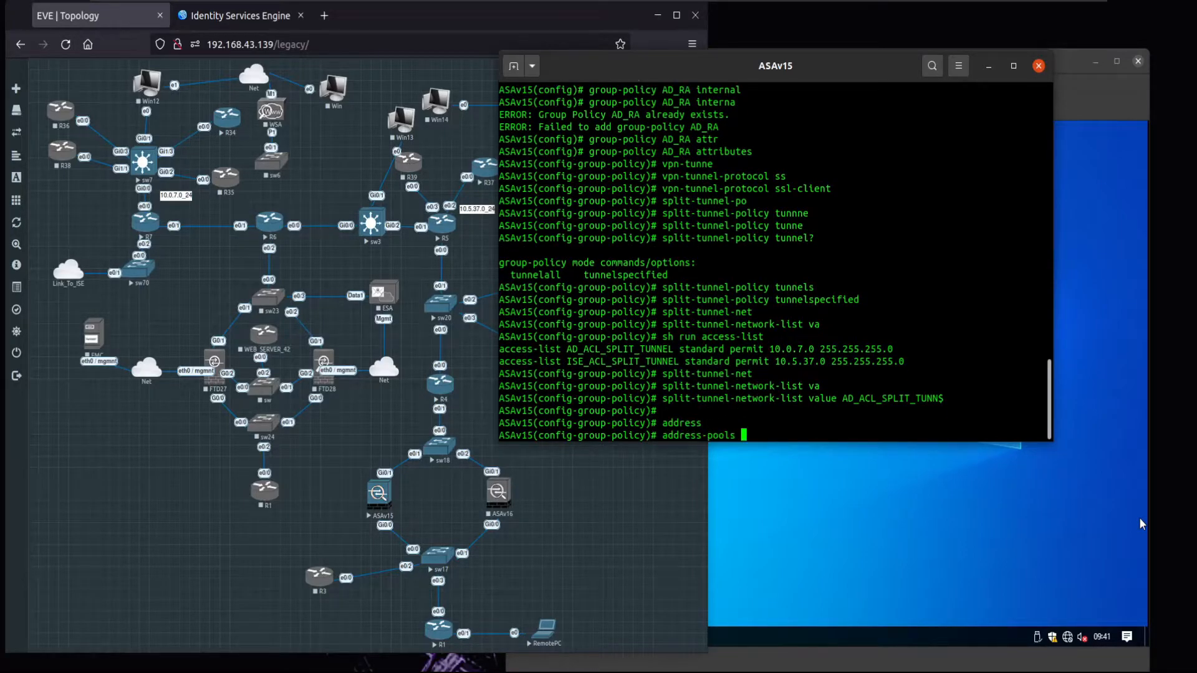
type("va")
key("Tab")
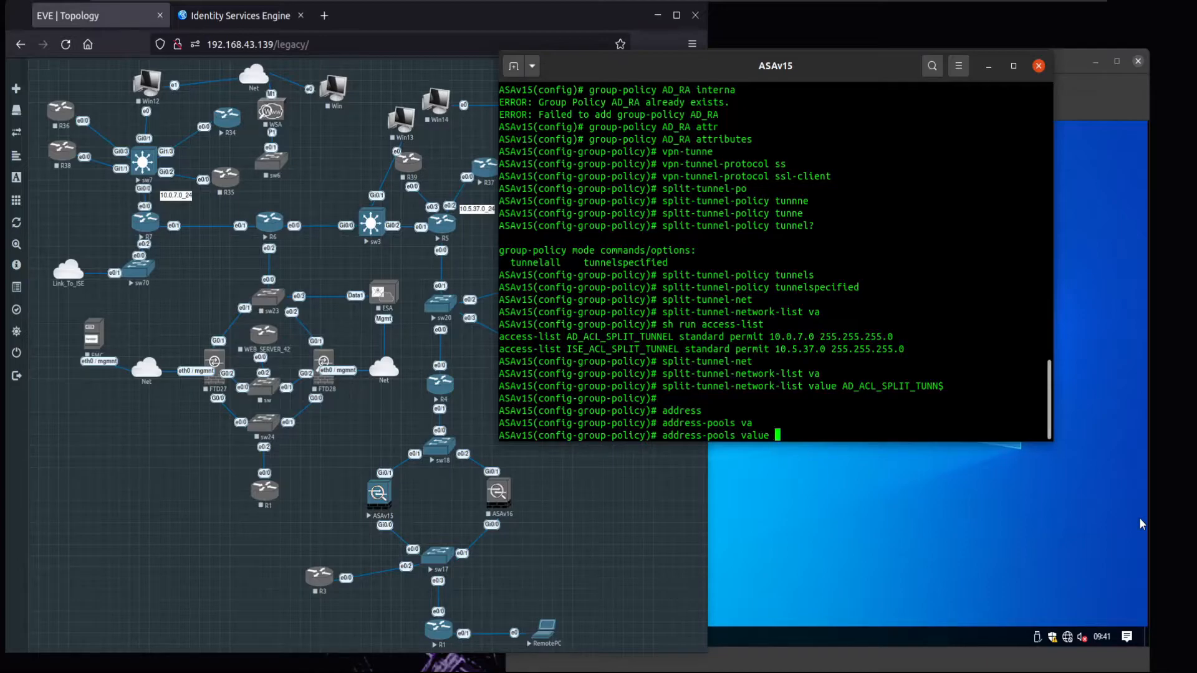
key("BackSpace")
key("BackSpace")
key("BackSpace")
key("BackSpace")
key("BackSpace")
key("BackSpace")
key("BackSpace")
key("BackSpace")
key("BackSpace")
key("BackSpace")
key("BackSpace")
key("BackSpace")
key("BackSpace")
key("BackSpace")
key("BackSpace")
key("BackSpace")
key("BackSpace")
key("BackSpace")
key("BackSpace")
key("BackSpace")
type("sh run pool")
key("Return")
- Find the configured local address pools with sh run | grep pool
key("Up")
key("BackSpace")
key("BackSpace")
key("BackSpace")
key("BackSpace")
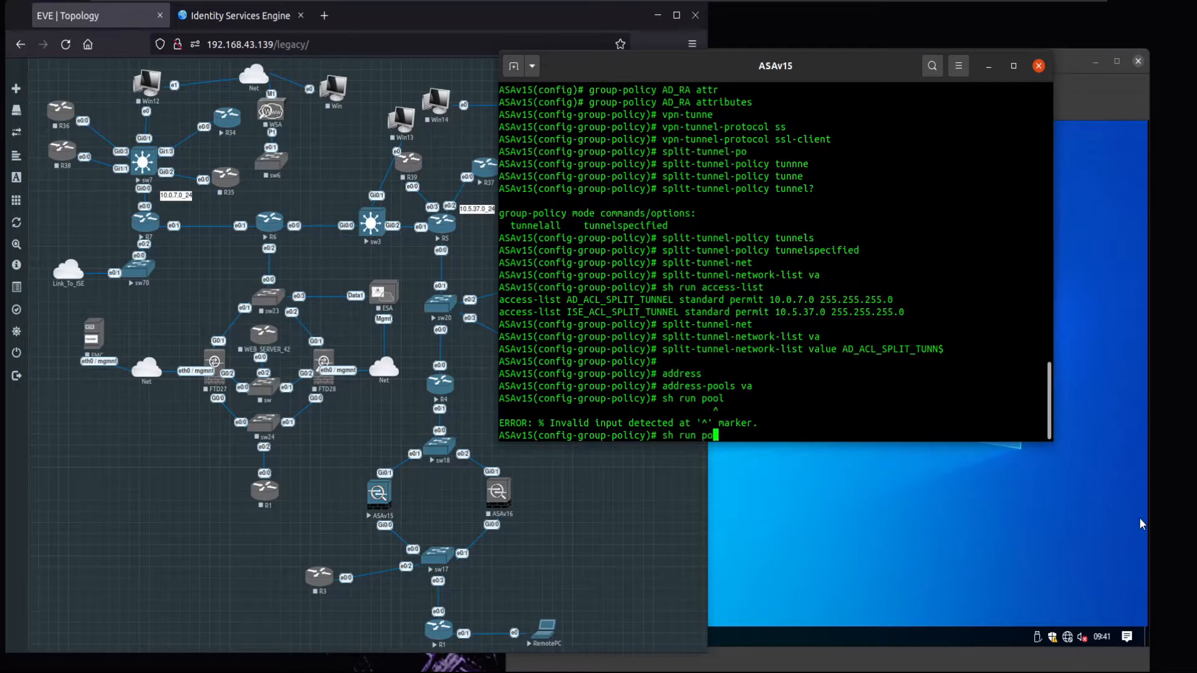
type("| sec pool")
key("Return")
key("Up")
key("Left")
key("Left")
key("Left")
key("Left")
key("Left")
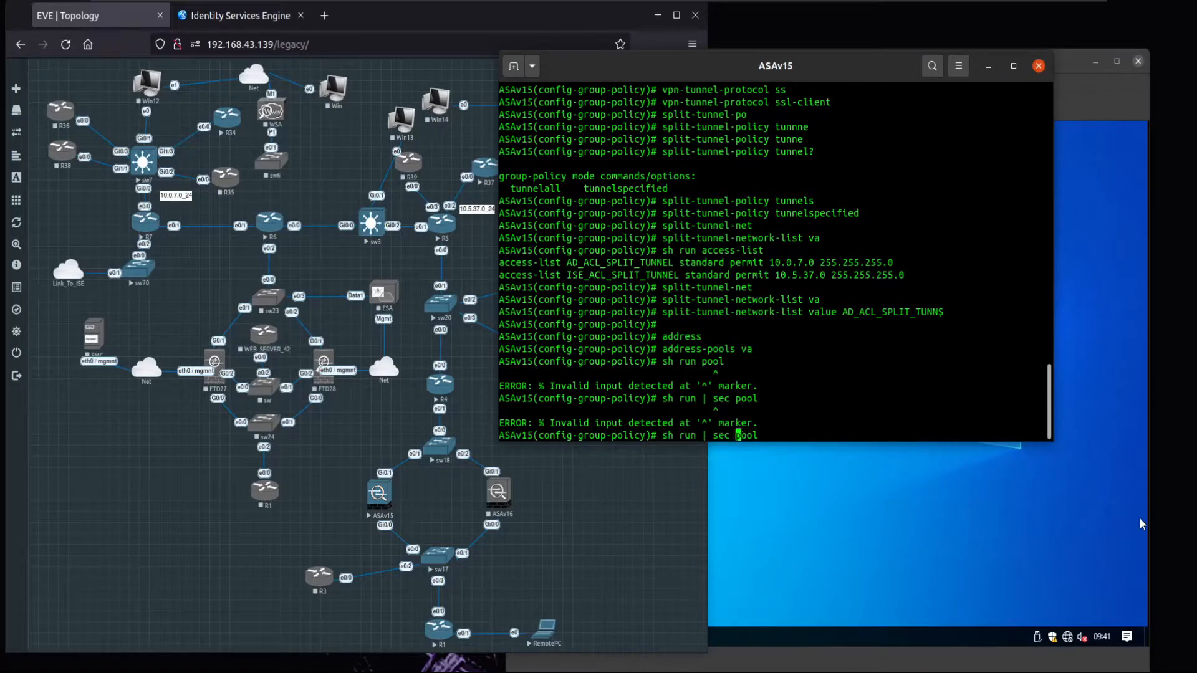
key("BackSpace")
key("BackSpace")
key("BackSpace")
type("grep")
key("Return")
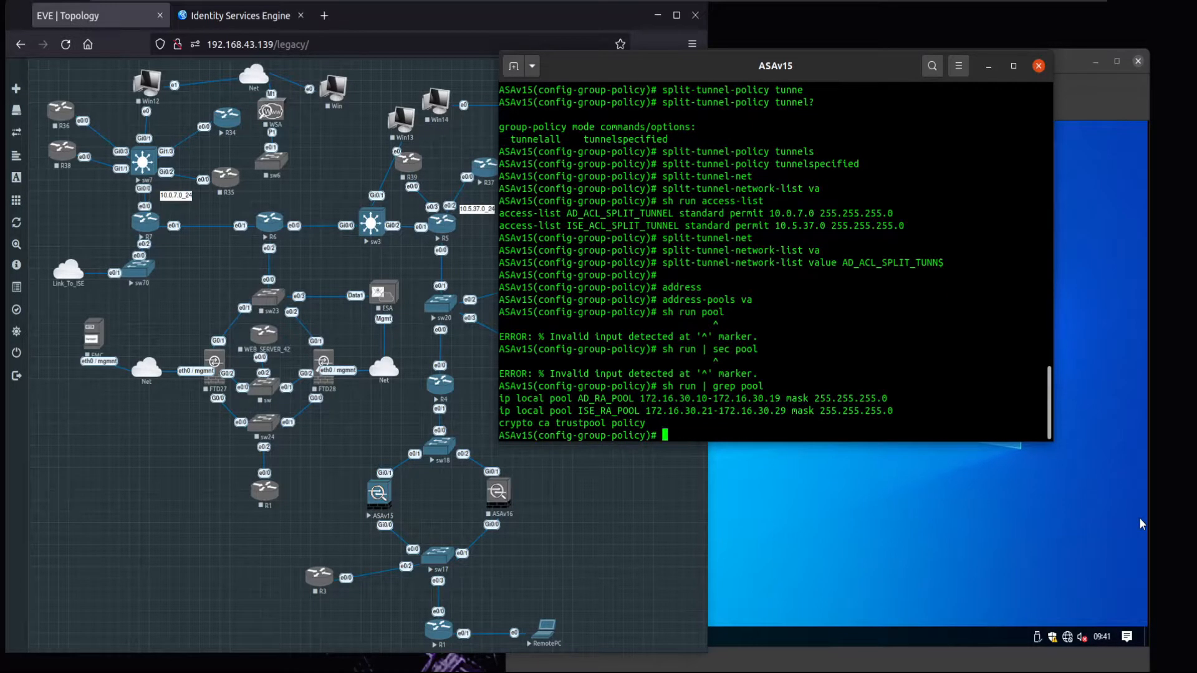
- Assign address-pools value AD_RA_POOL to AD_RA and exit attributes mode
type("add")
key("Tab")
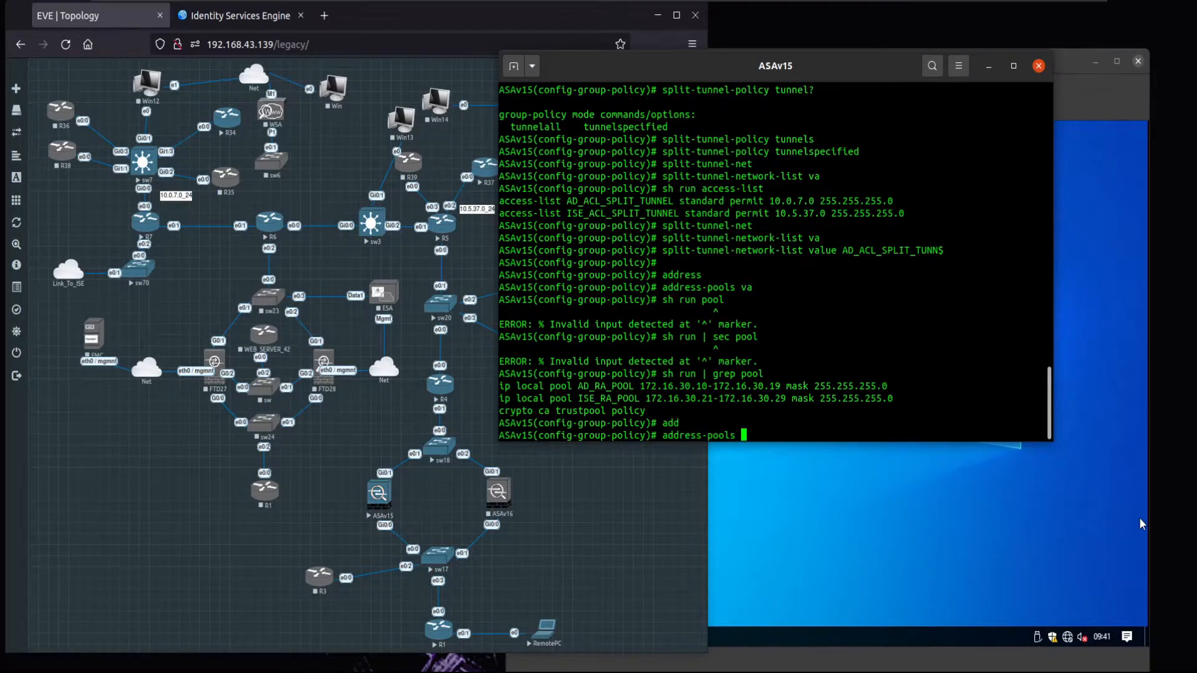
type("v")
key("Tab")
type("AD_RA_POOL")
key("Return")
key("Return")
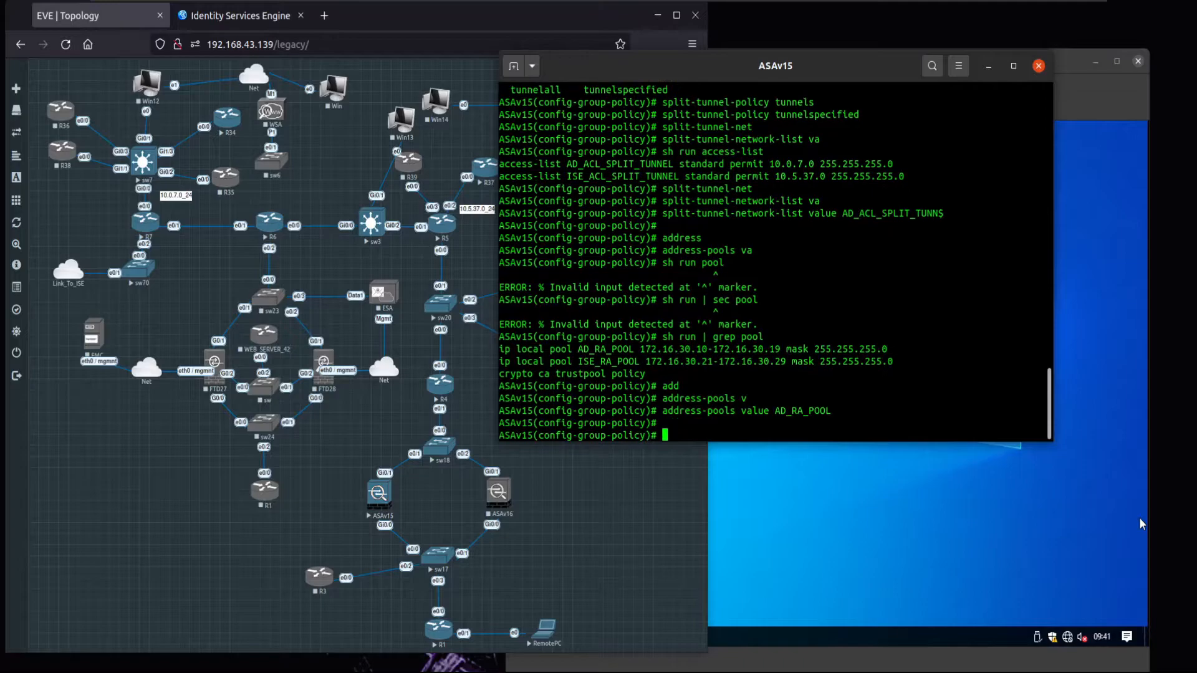
type("exit")
key("Return")
key("Return")
- Show the current group-policy running configuration with sh run group-pol
type("sh run grou")
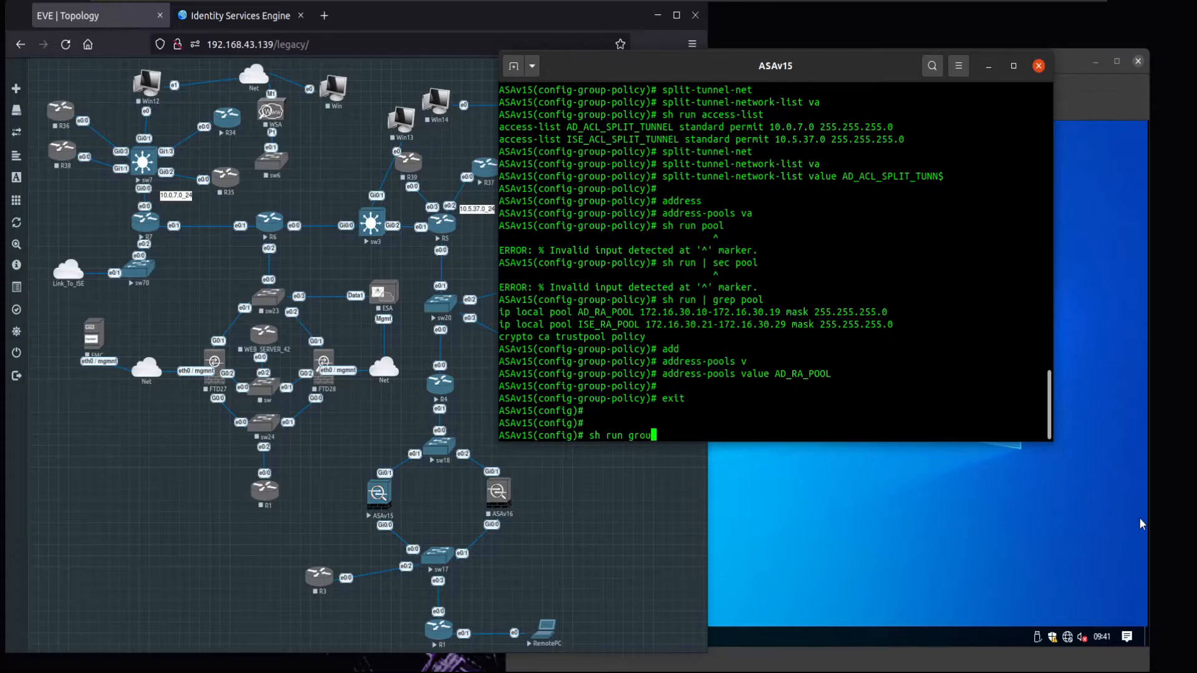
type("p")
key("Return")
key("Up")
type("-pol")
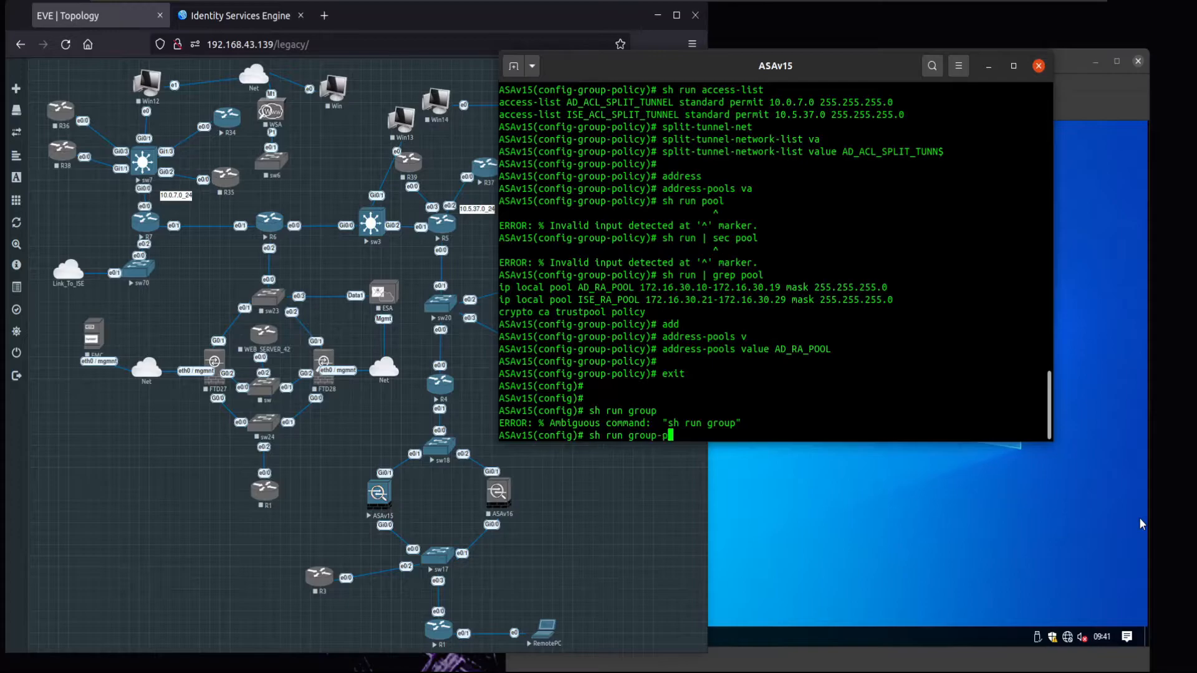
key("Return")
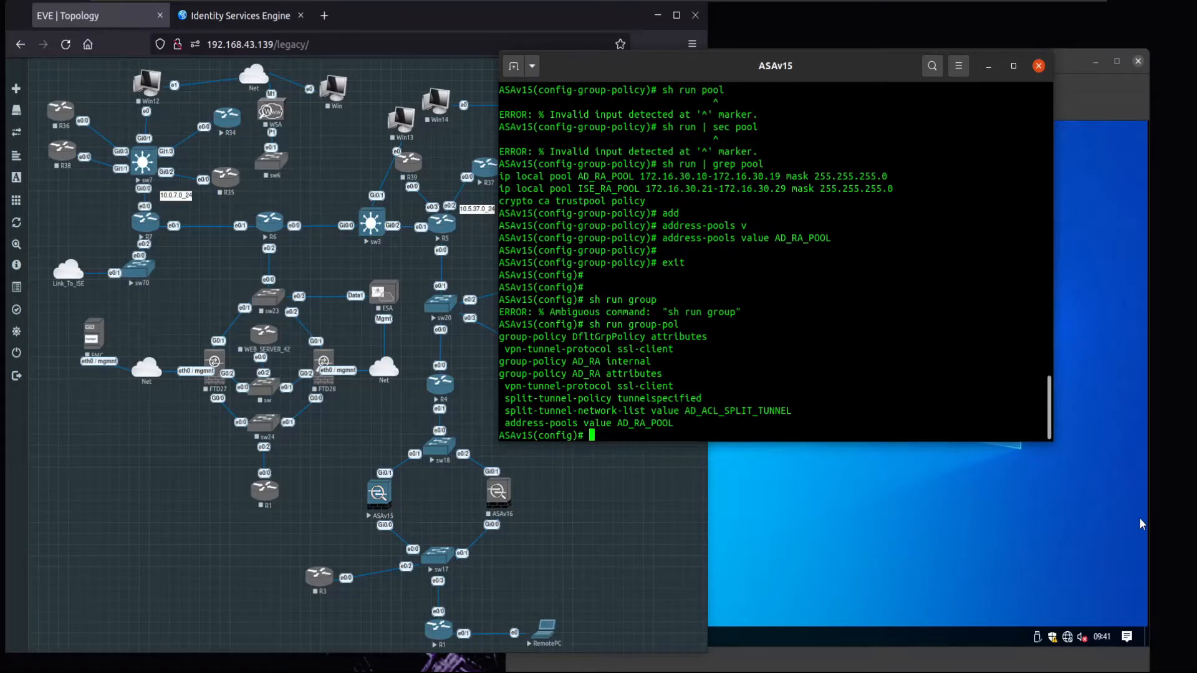
- Create the internal group policy ISE_RA and enter its attributes mode
type("group-policy ISE_RA internal")
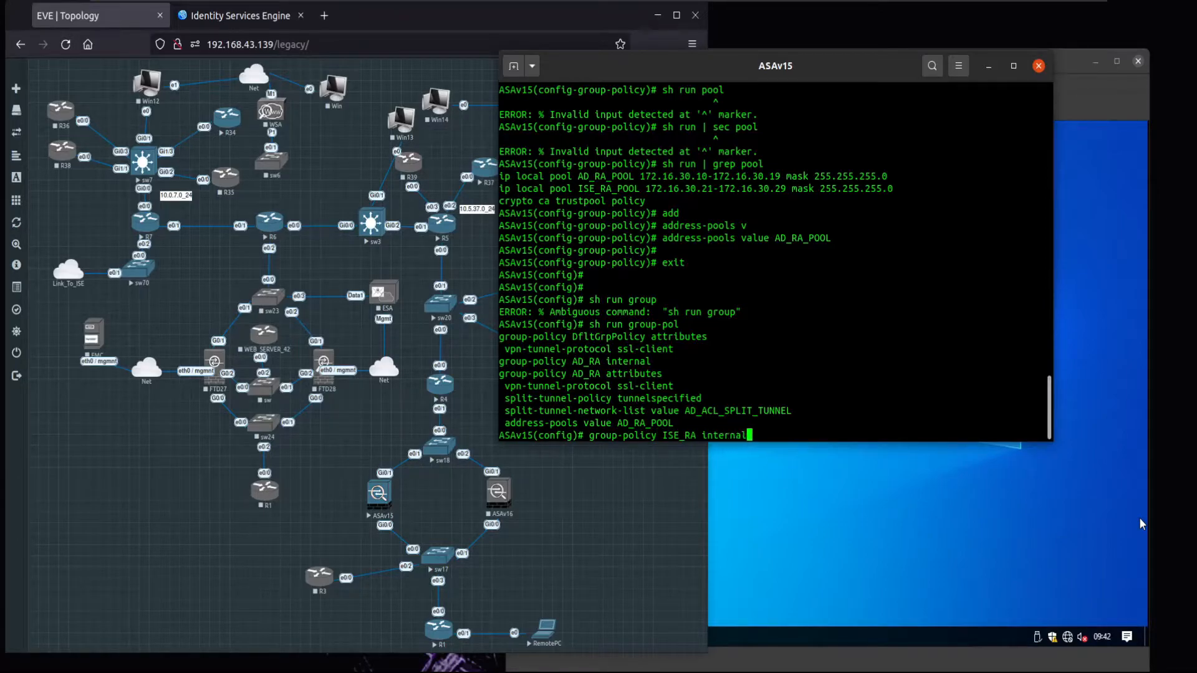
key("Return")
key("Up")
key("BackSpace")
key("BackSpace")
key("BackSpace")
key("BackSpace")
key("BackSpace")
key("BackSpace")
key("BackSpace")
key("BackSpace")
type("atrr")
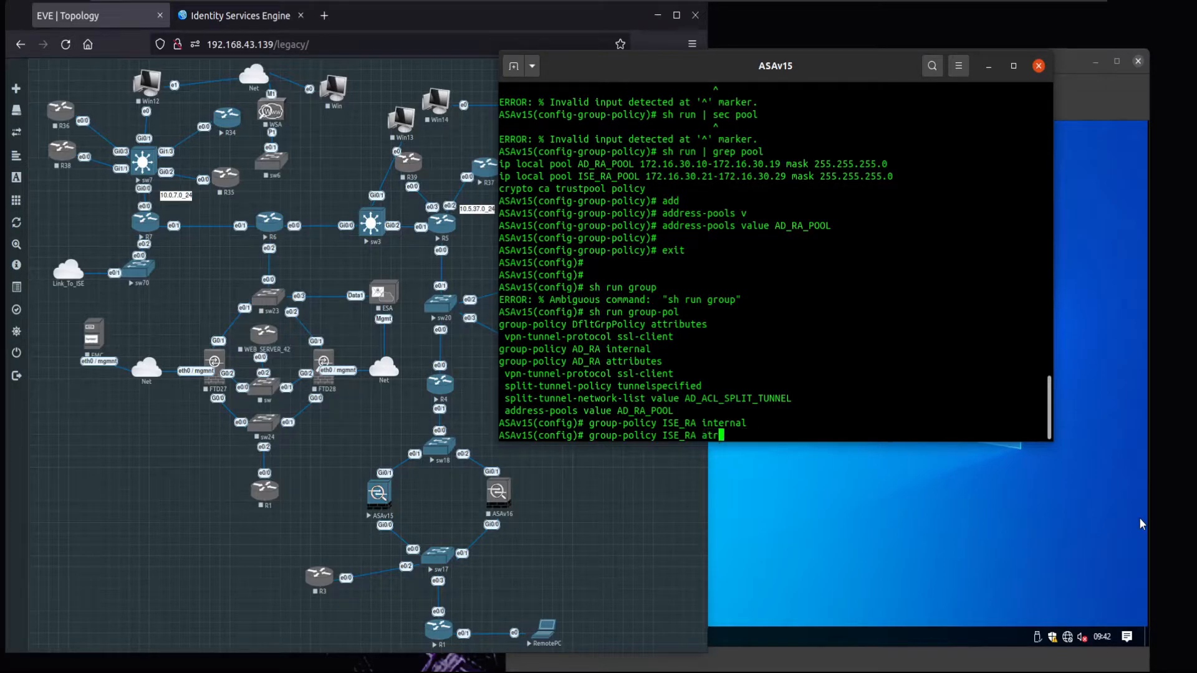
key("Return")
key("Up")
key("BackSpace")
key("Return")
key("Up")
type("t")
key("Tab")
key("Return")
- Set ISE_RA's vpn-tunnel-protocol to ssl-client
type("vpn-tunne")
key("Tab")
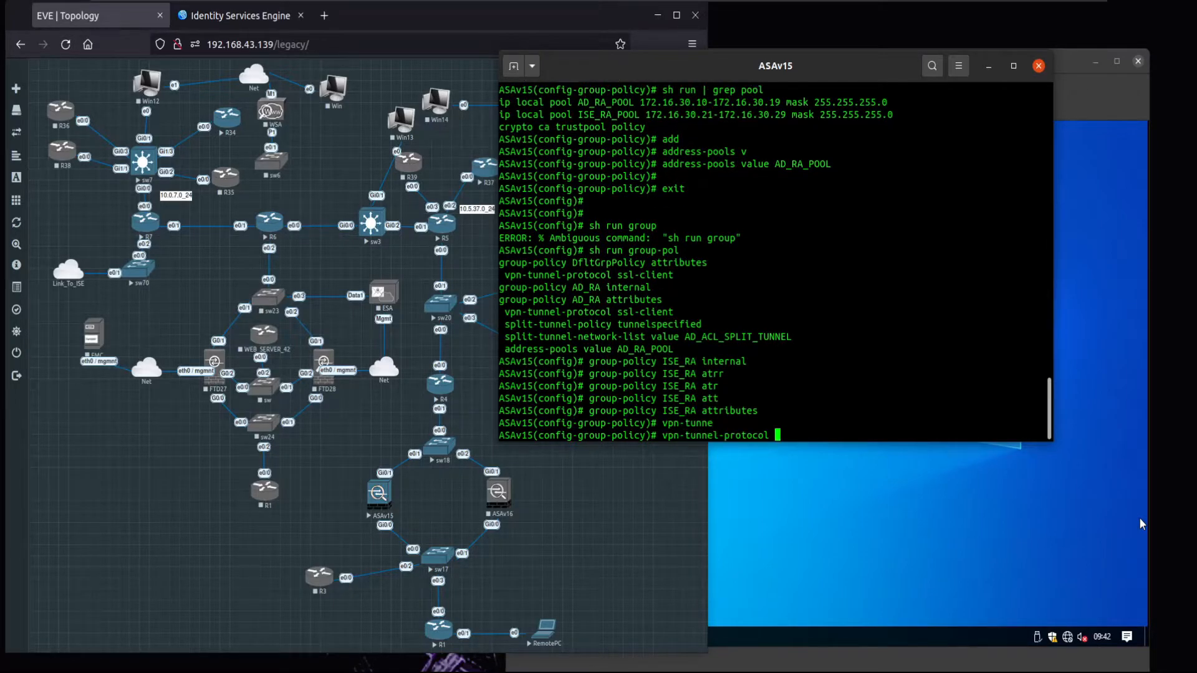
type("ss")
key("Tab")
key("Return")
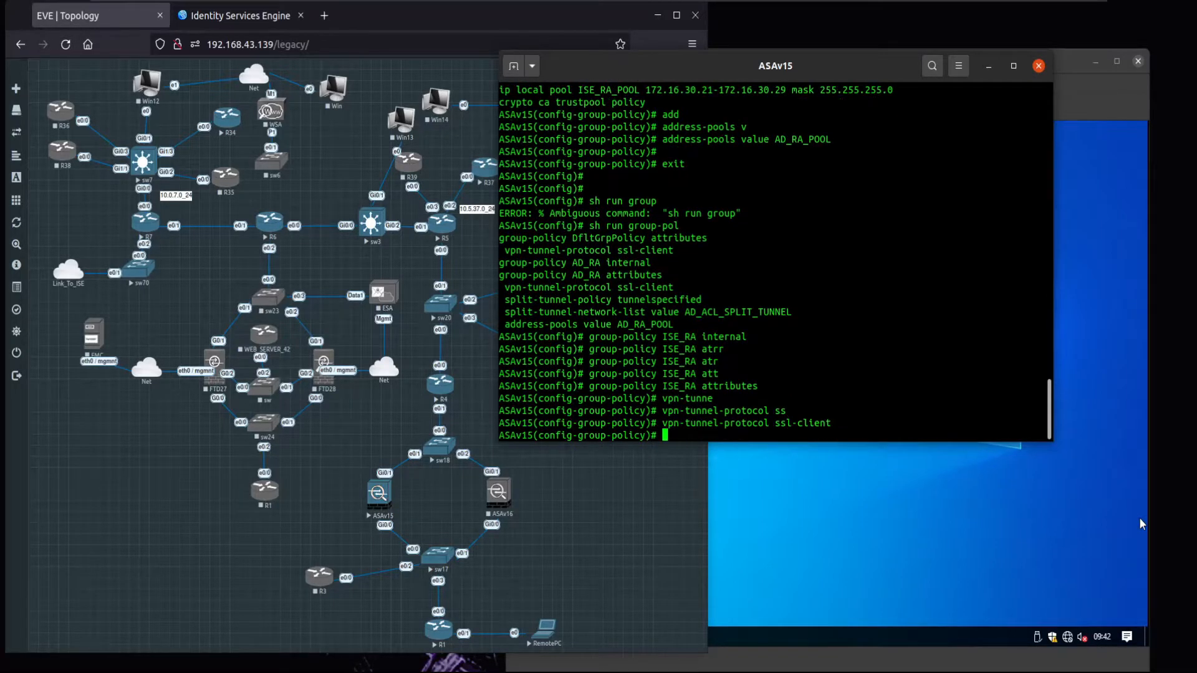
- Set ISE_RA's split-tunnel-policy to tunnelspecified
type("split-tunnel-po")
key("Tab")
type("tunnel-sp")
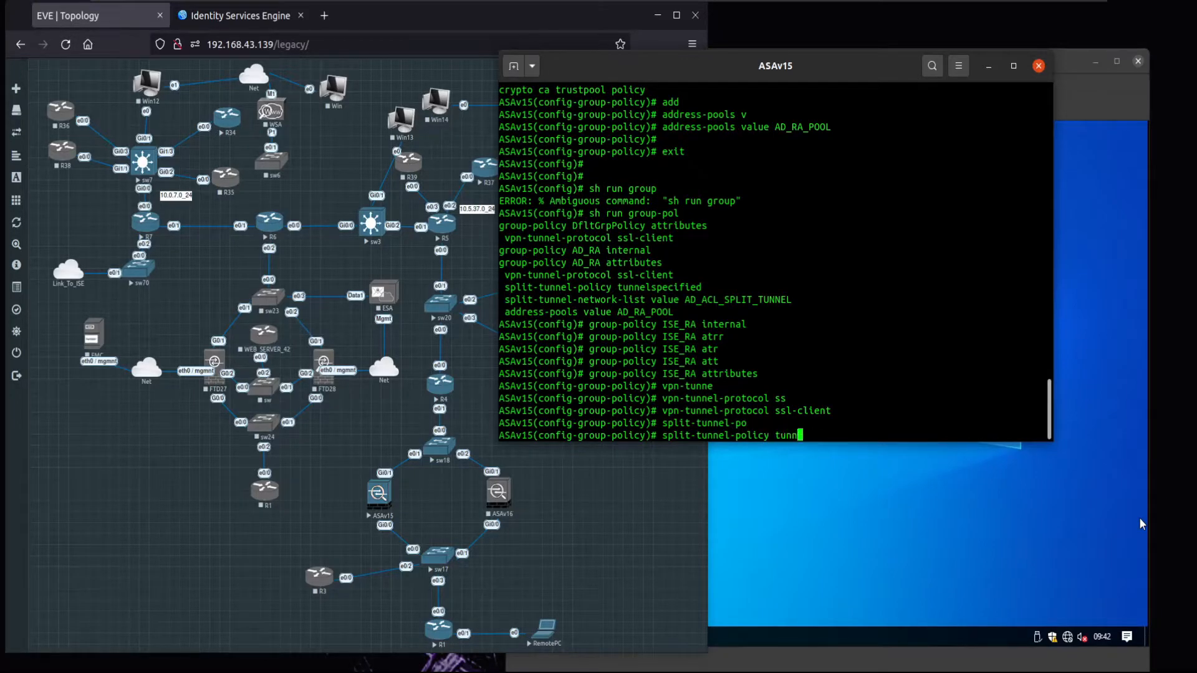
key("Tab")
key("BackSpace")
key("BackSpace")
key("BackSpace")
type("specified")
key("Tab")
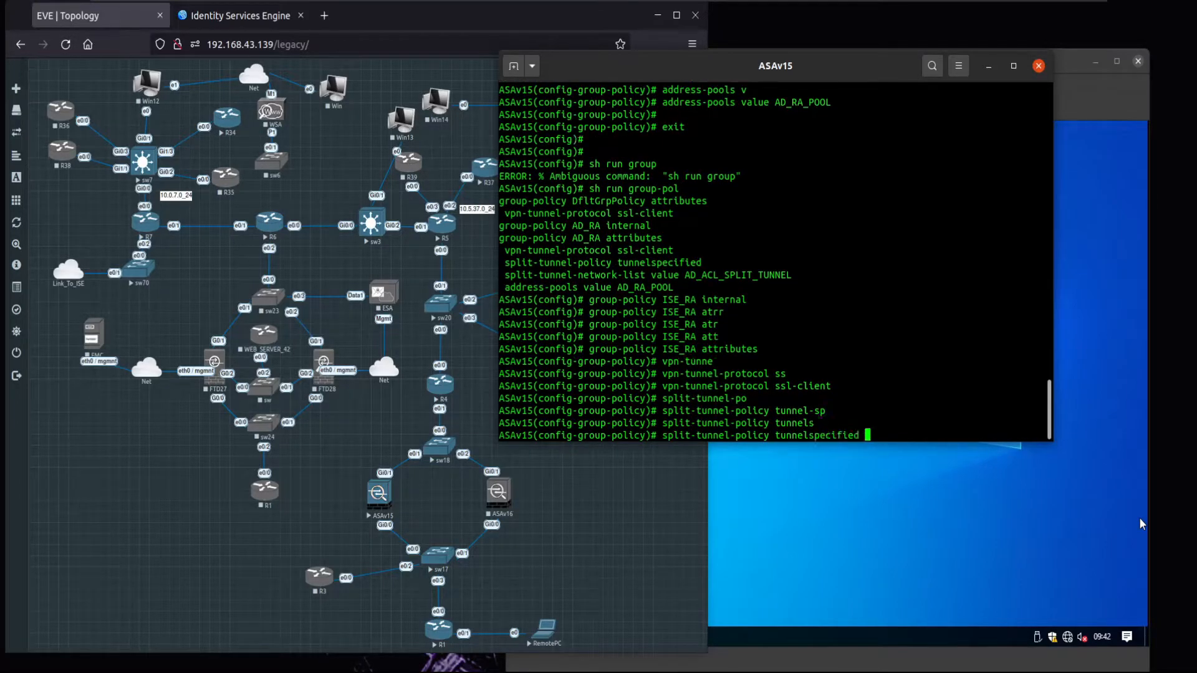
key("Return")
- Set ISE_RA's split-tunnel-network-list to ISE_ACL_SPLIT_TUNNEL
type("split")
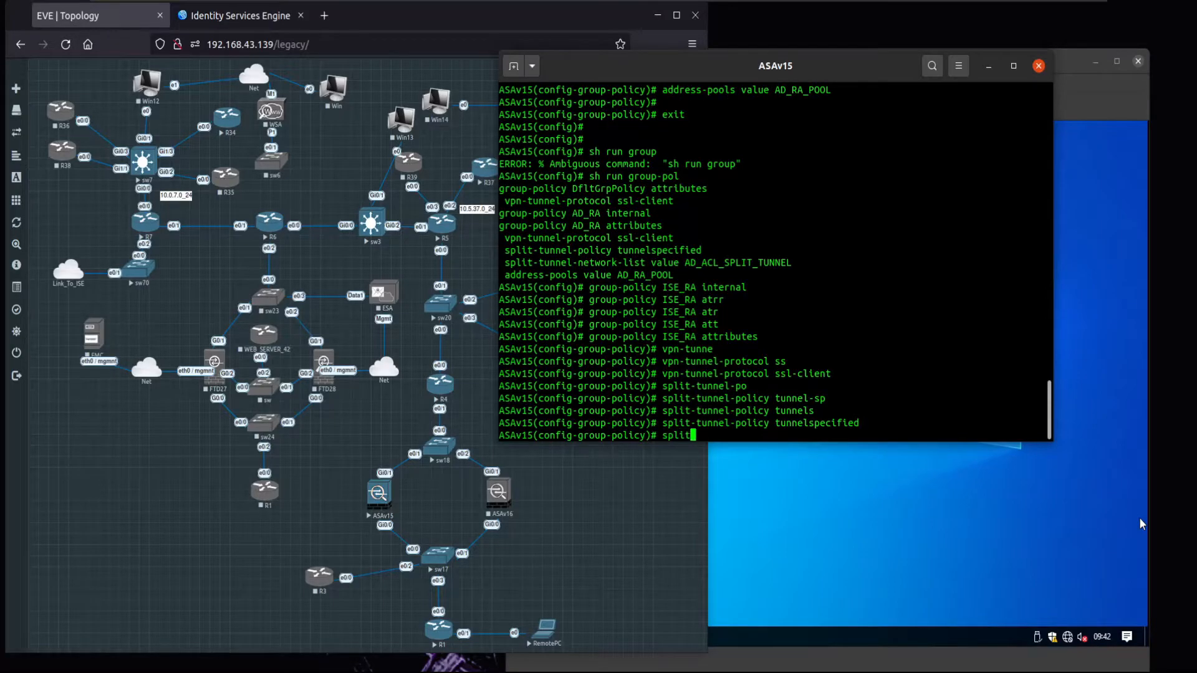
type("-tunnel-net")
key("Tab")
key("Tab")
type("A")
key("BackSpace")
type("ISE")
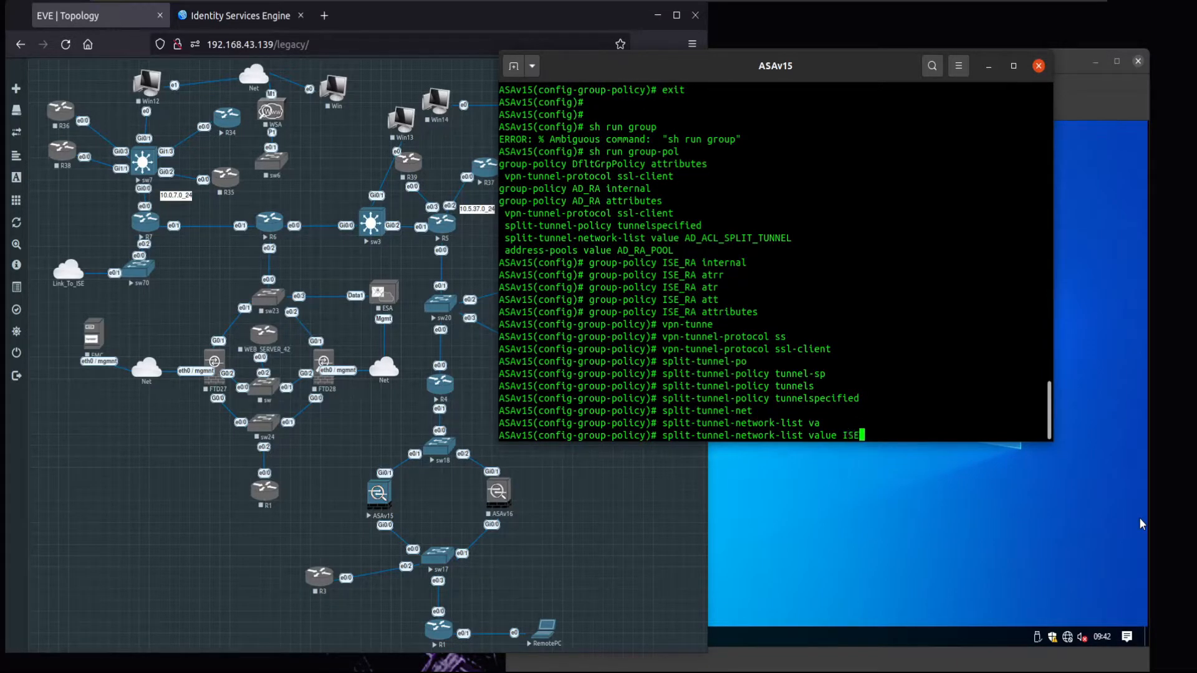
type("_ACL_SPLIT_TUNNEL")
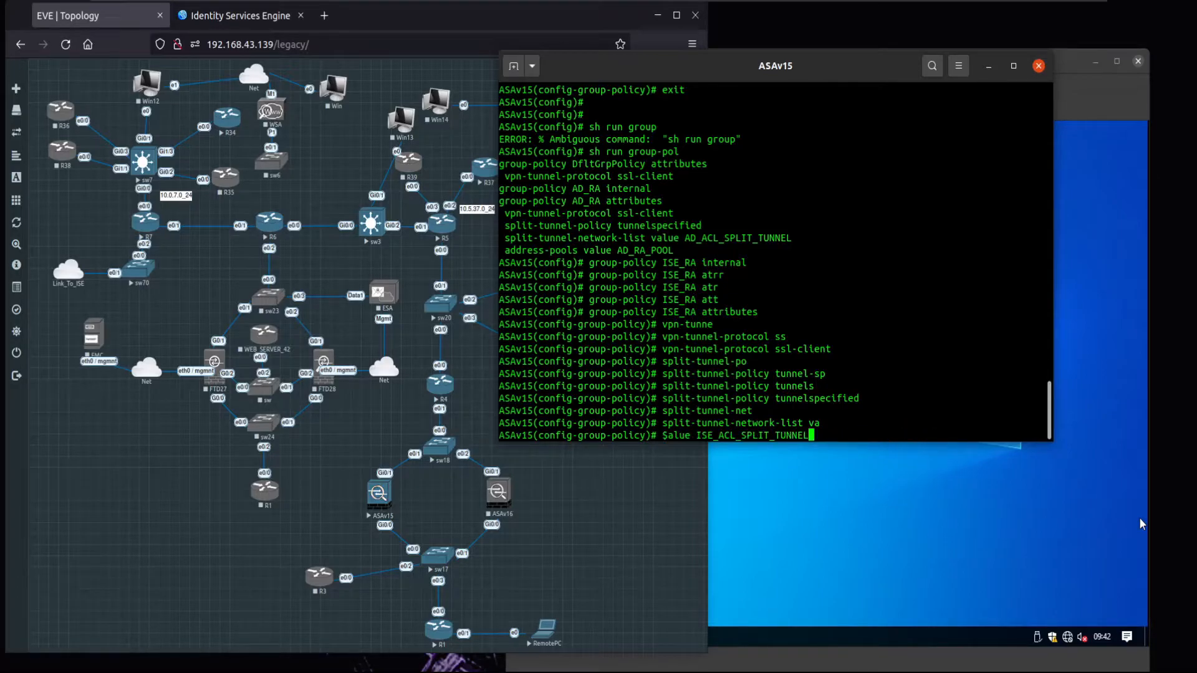
key("Return")
- Assign address-pools value ISE_RA_POOL to ISE_RA, exit, and type sh run group-pol
type("add")
key("Tab")
type("va")
key("Tab")
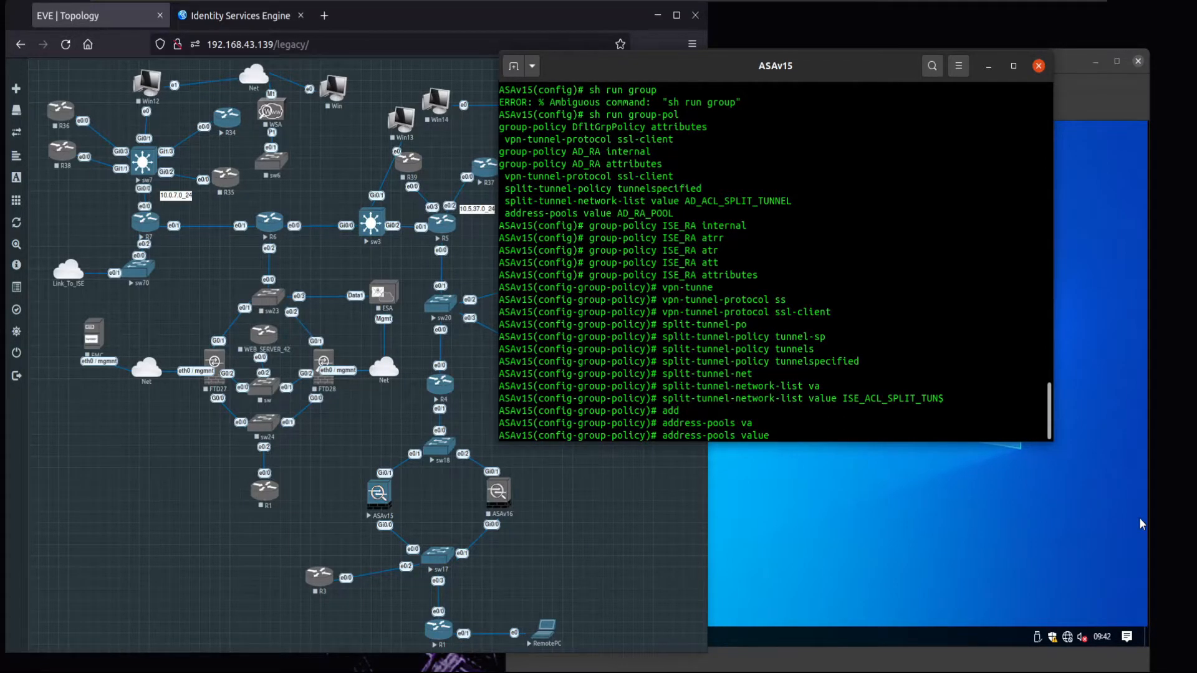
type("ISE_RA_POOL")
key("Return")
key("Return")
key("Return")
type("exi")
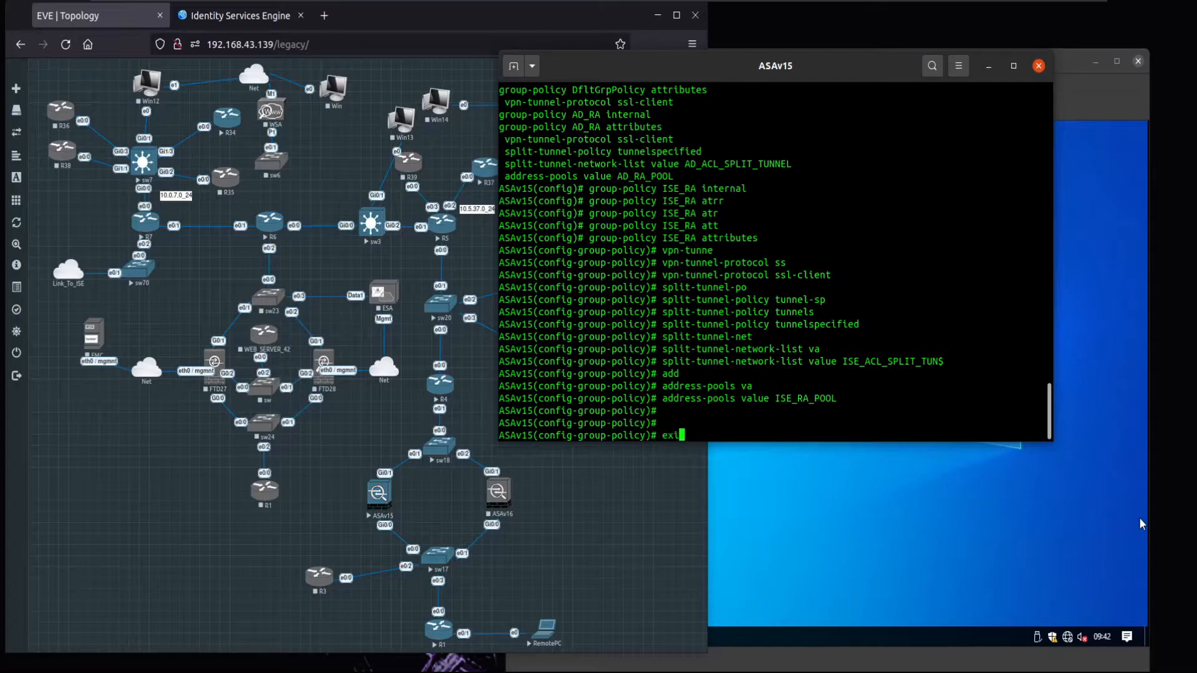
type("t")
key("Return")
key("Return")
key("Return")
key("Return")
type("sh run p")
key("BackSpace")
type("group-pol")
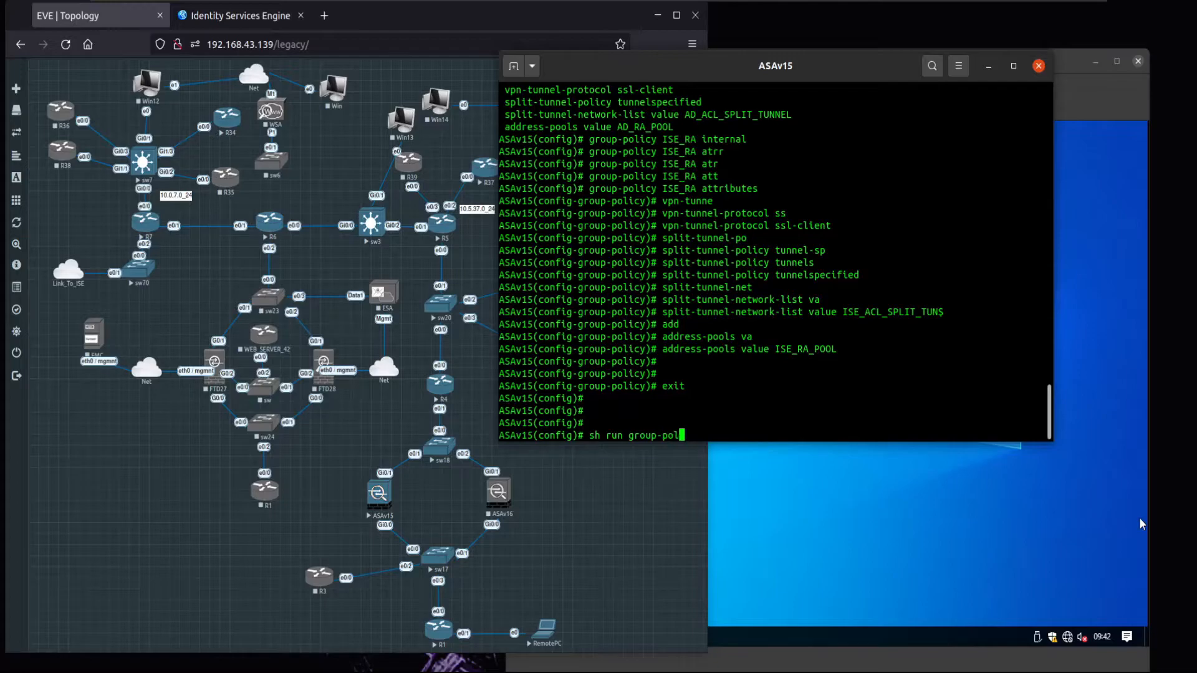
- Display the group policies, highlighting DfltGrpPolicy, AD_RA and ISE_RA split-tunnel lists and pools
key("Return")
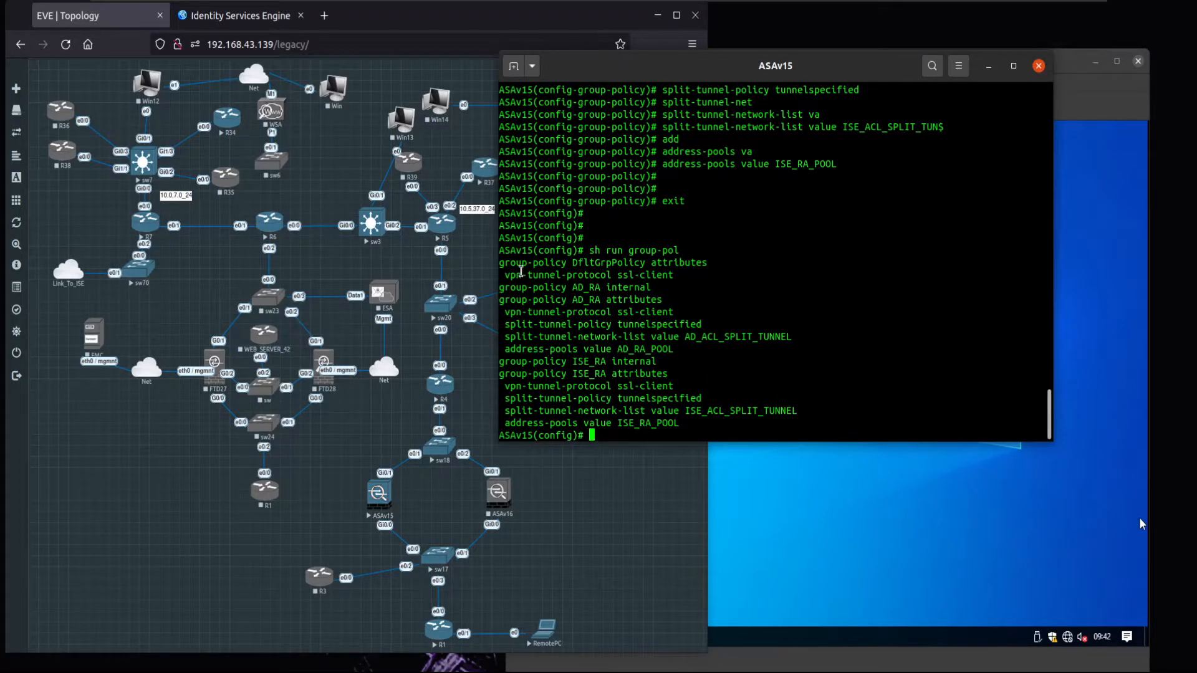
left_click_drag(502, 262, 706, 278)
left_click_drag(502, 287, 806, 332)
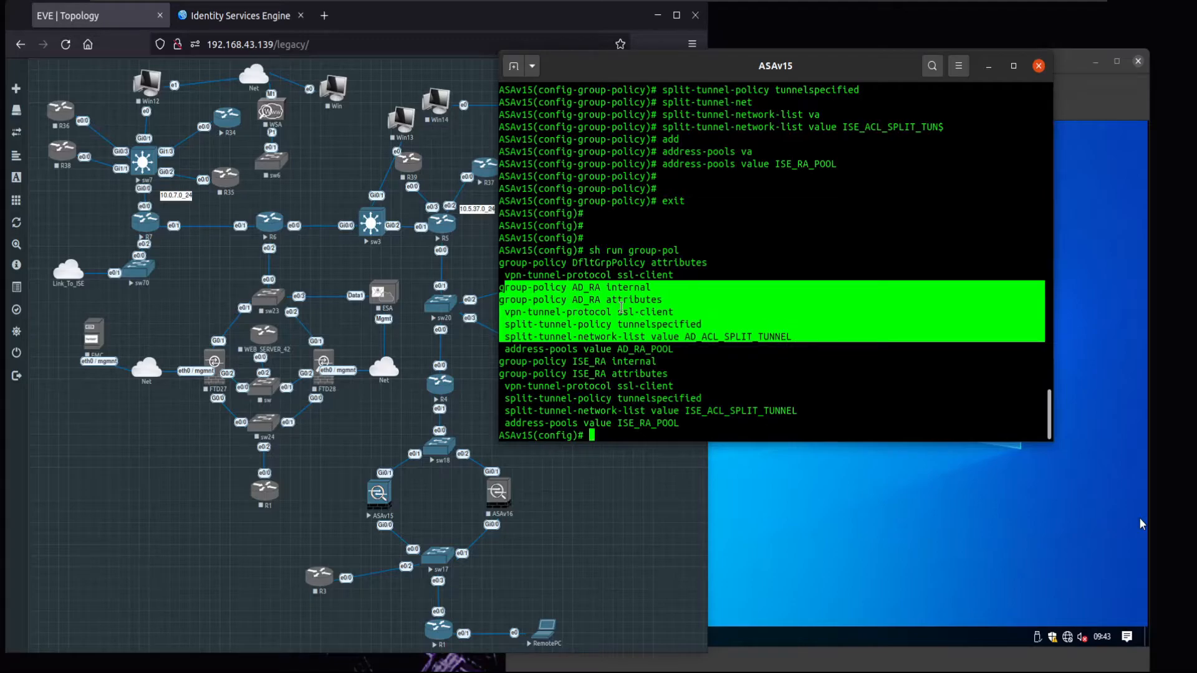
left_click_drag(621, 326, 790, 336)
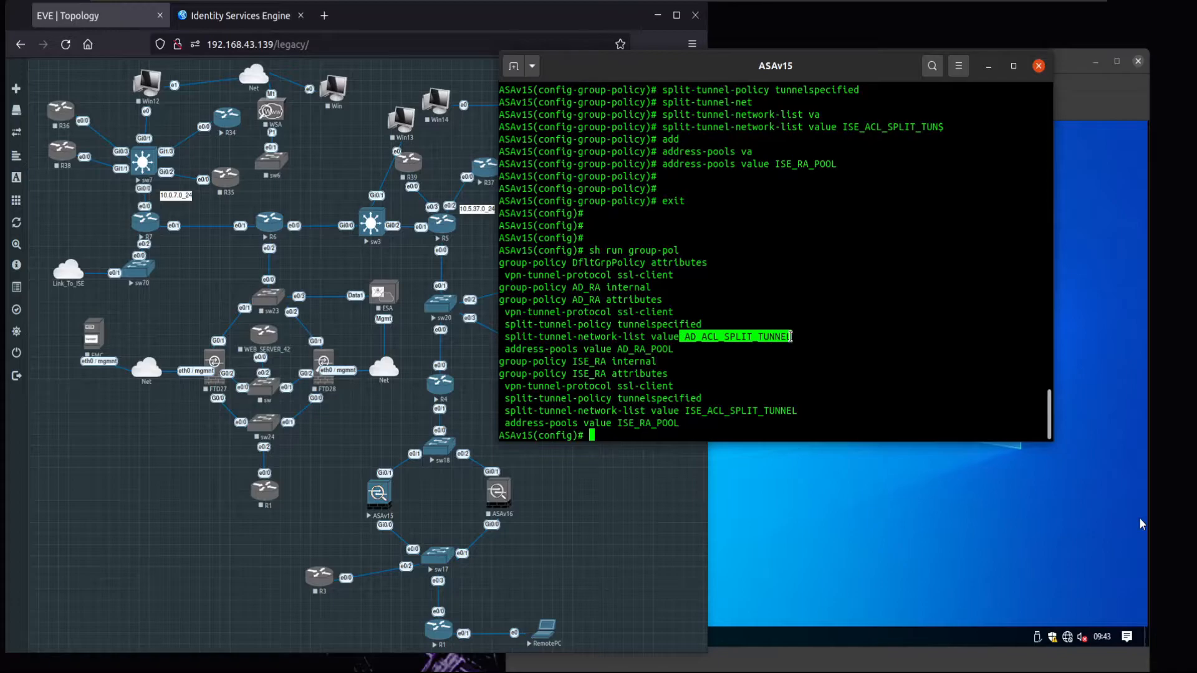
left_click_drag(620, 348, 670, 348)
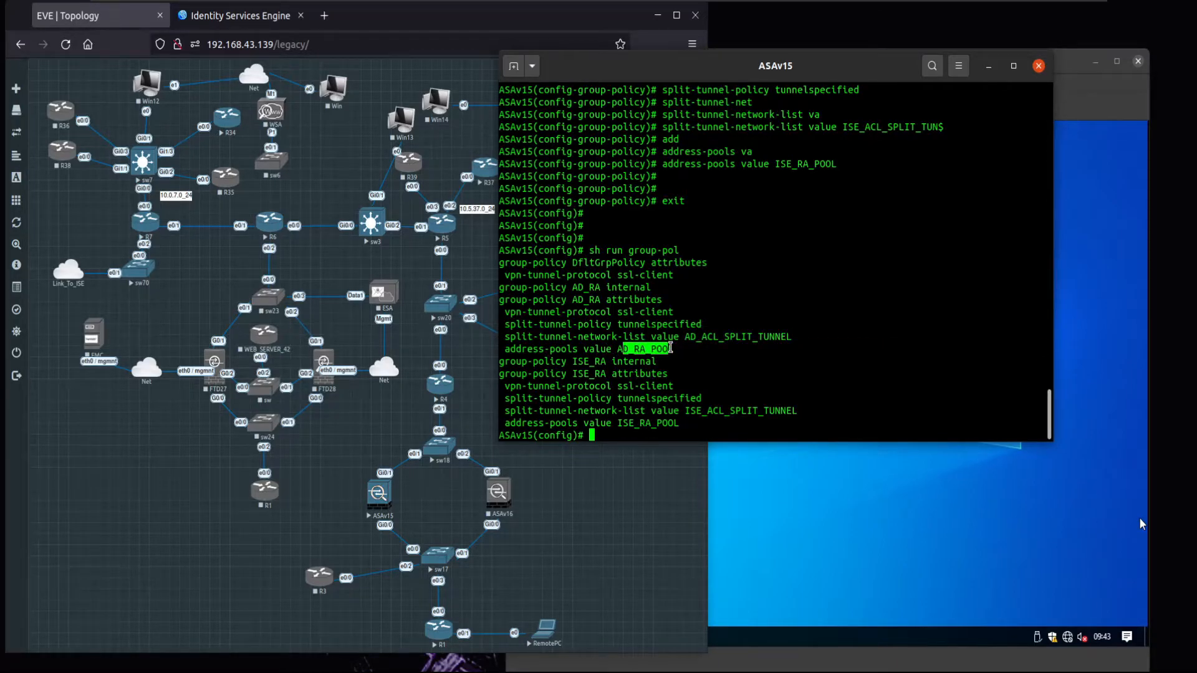
left_click_drag(577, 374, 620, 374)
left_click_drag(684, 410, 766, 416)
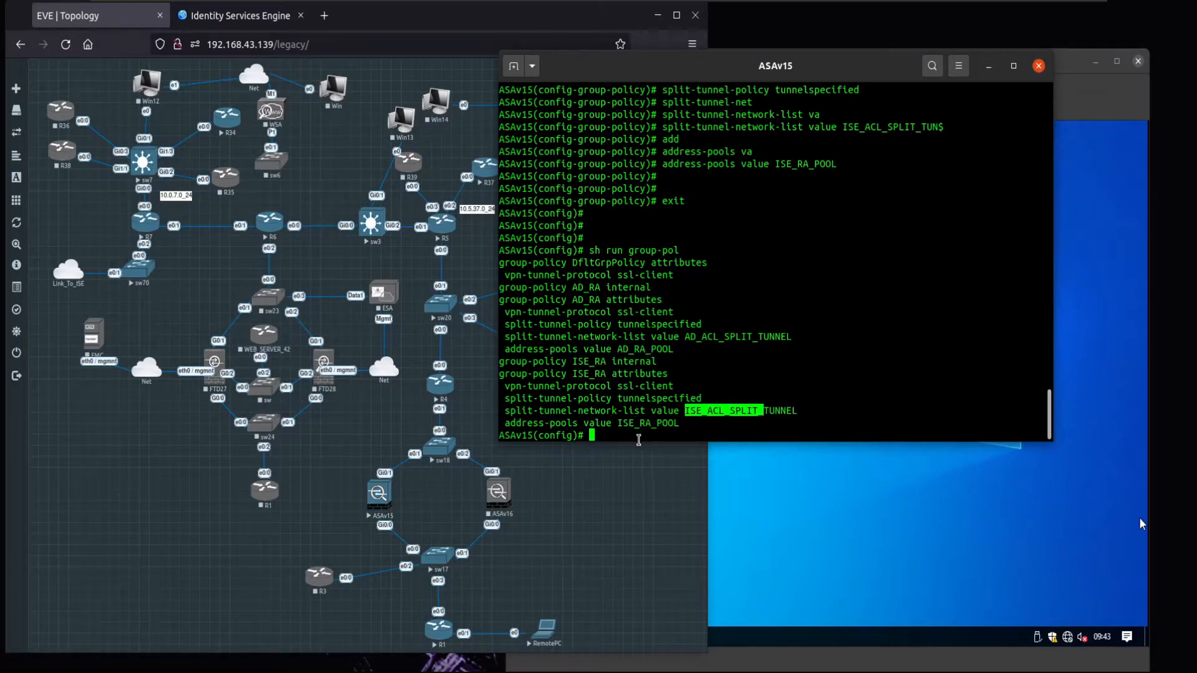
left_click_drag(628, 426, 679, 424)
left_click(680, 404)
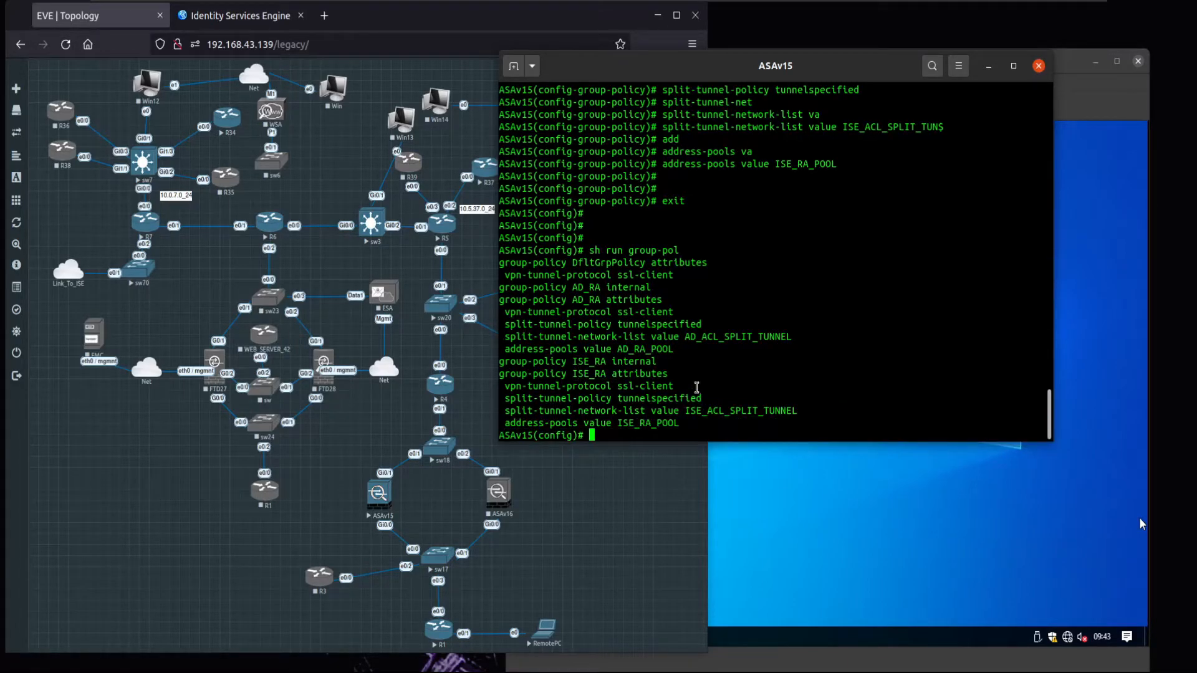
key("Return")
key("Return")
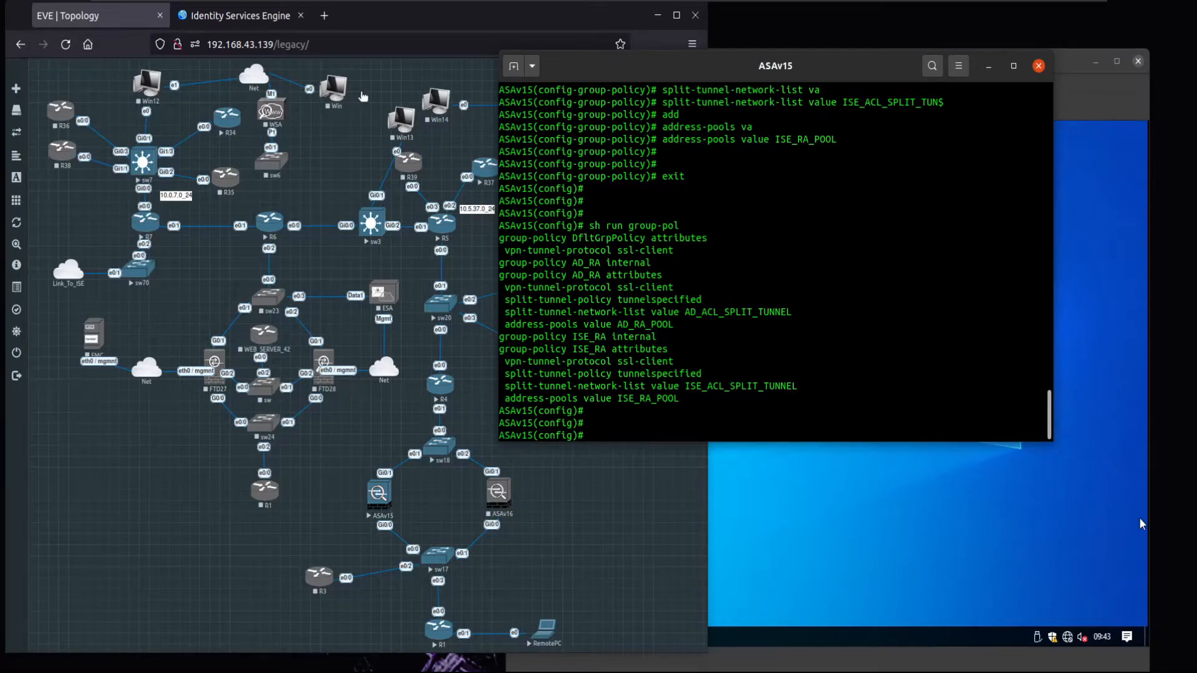
- Log in to ISE at 192.168.91.21 with the admin account and widen the browser window
left_click(233, 16)
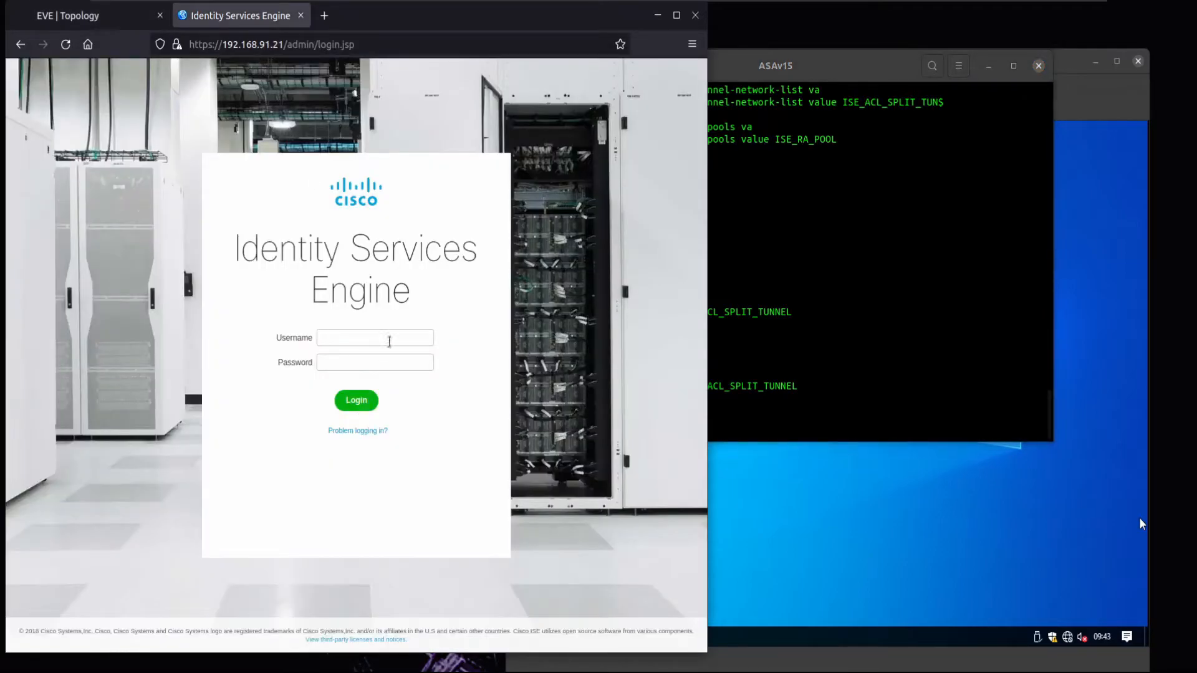
type("admin")
key("Return")
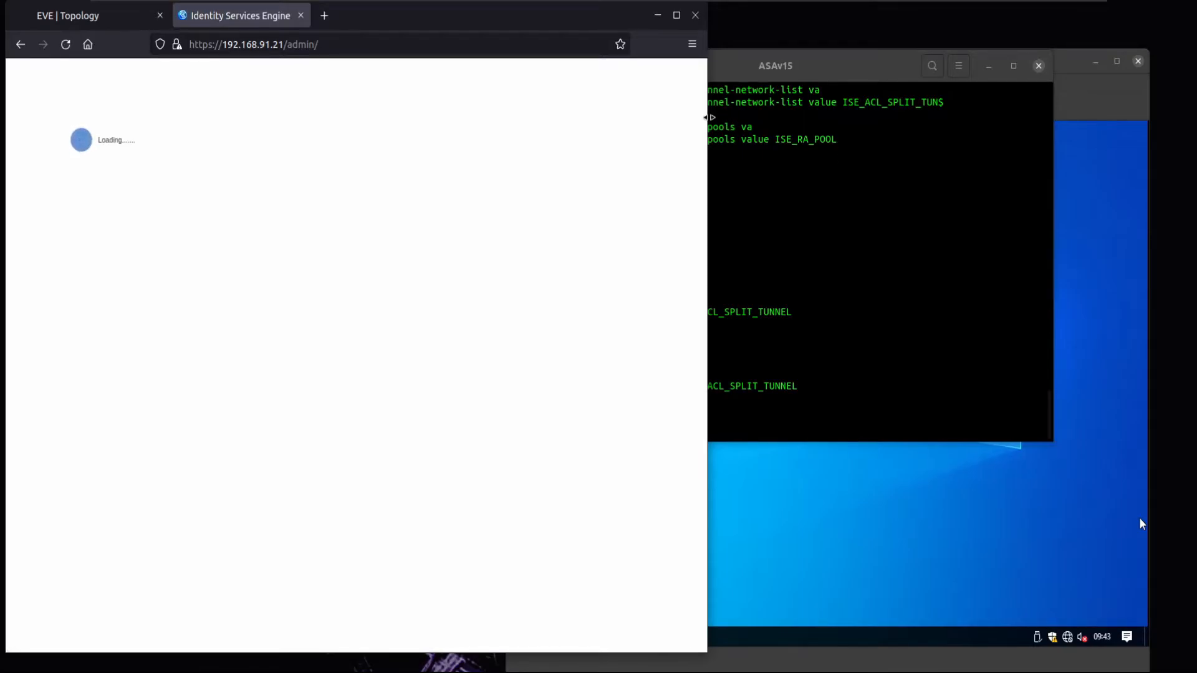
left_click_drag(711, 117, 812, 127)
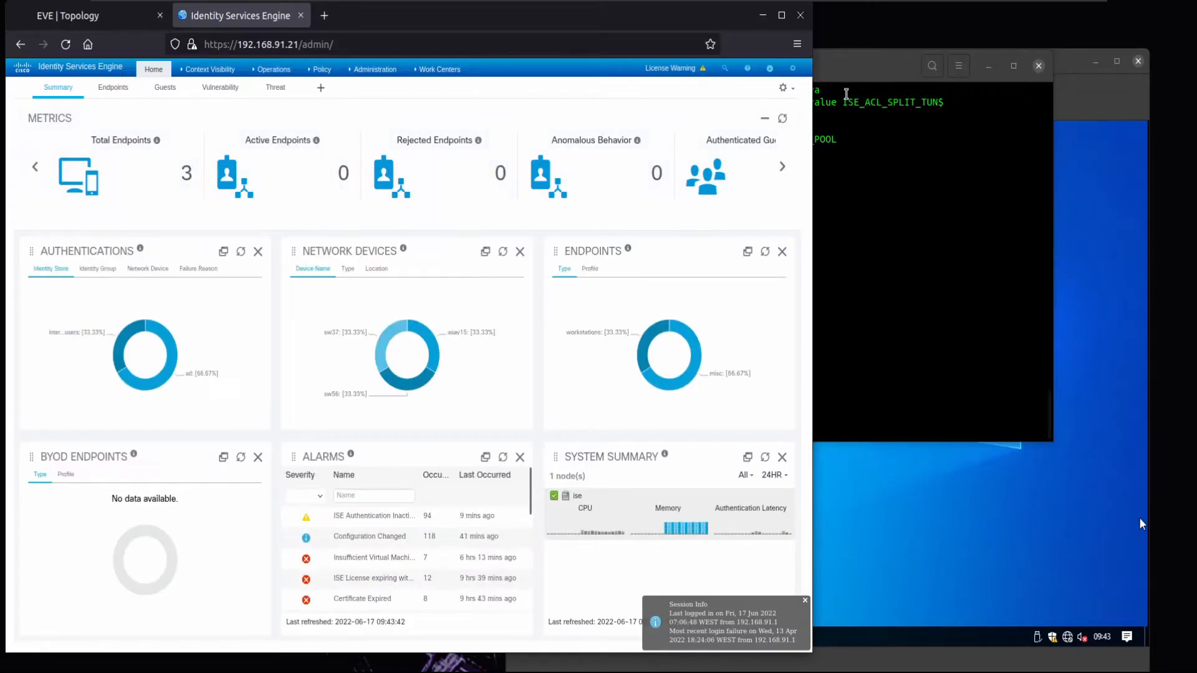
left_click_drag(810, 93, 898, 95)
mouse_move(247, 71)
mouse_move(303, 74)
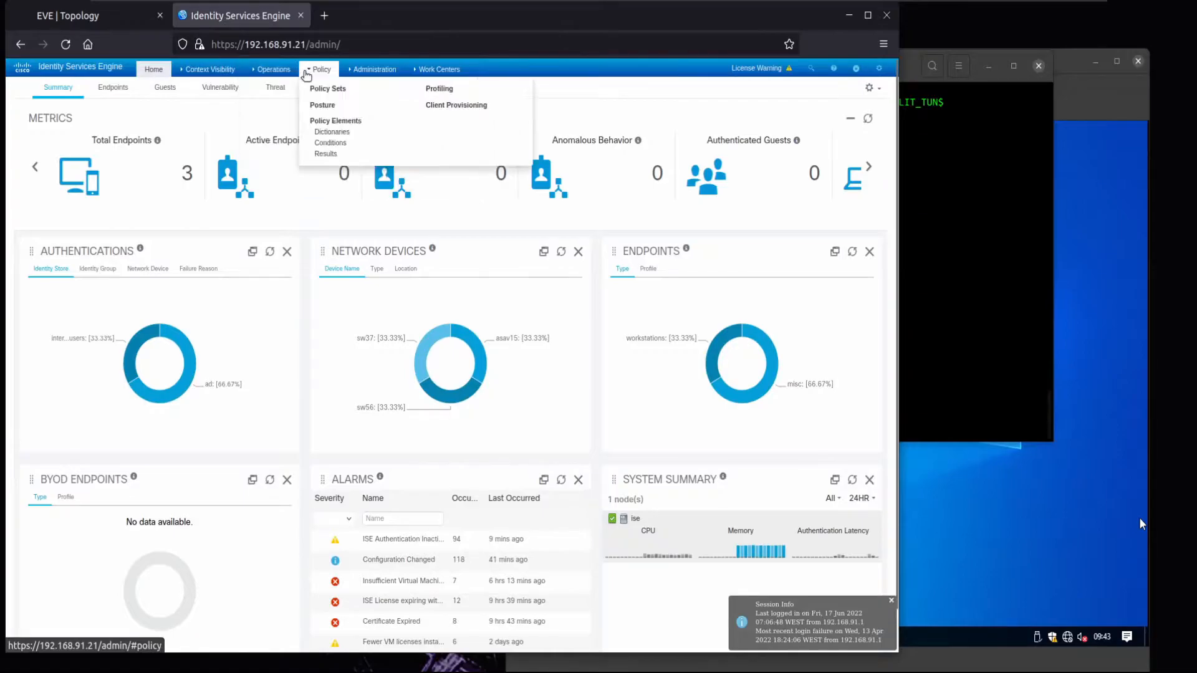
mouse_move(374, 70)
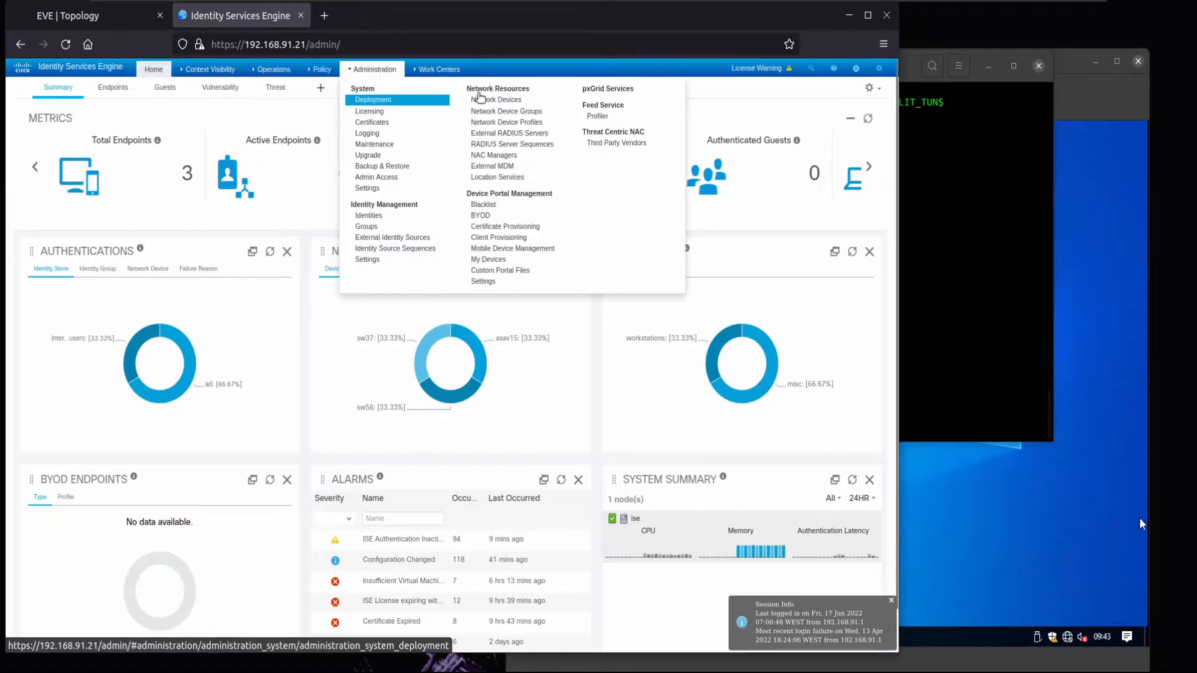
- Add a network device group named 'Firewalls' under parent All Device Types and save it
left_click(485, 112)
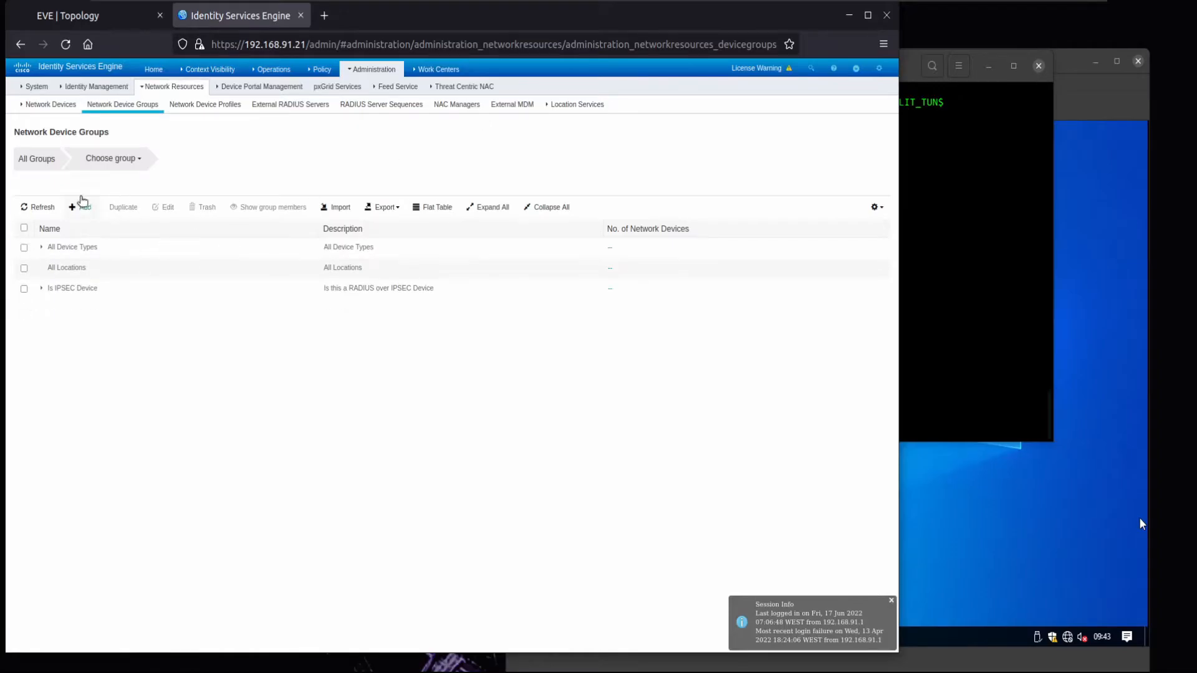
left_click(79, 208)
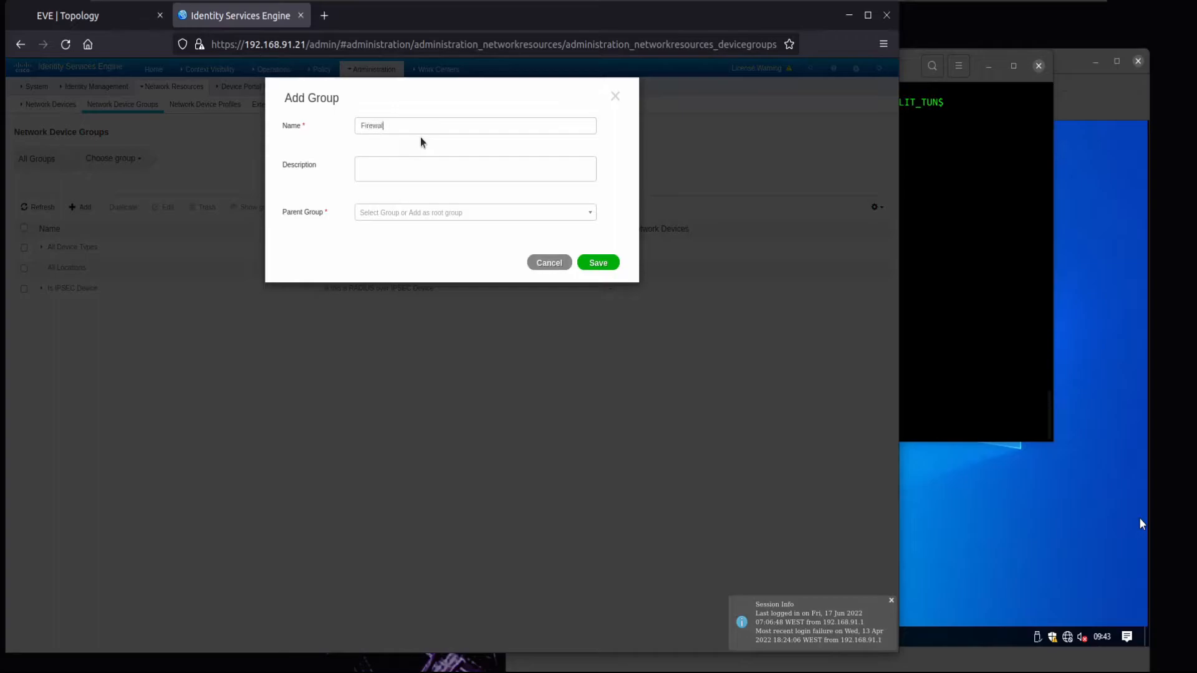
type("Firewalls")
left_click(598, 263)
left_click(520, 222)
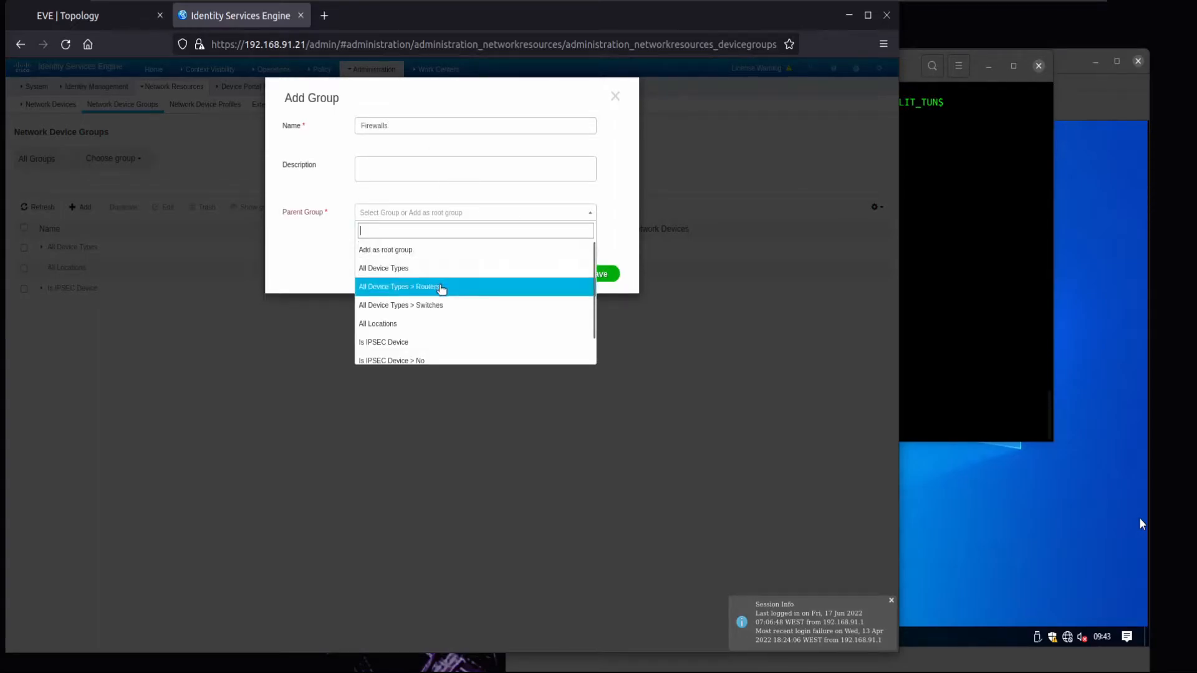
left_click(427, 275)
left_click(593, 265)
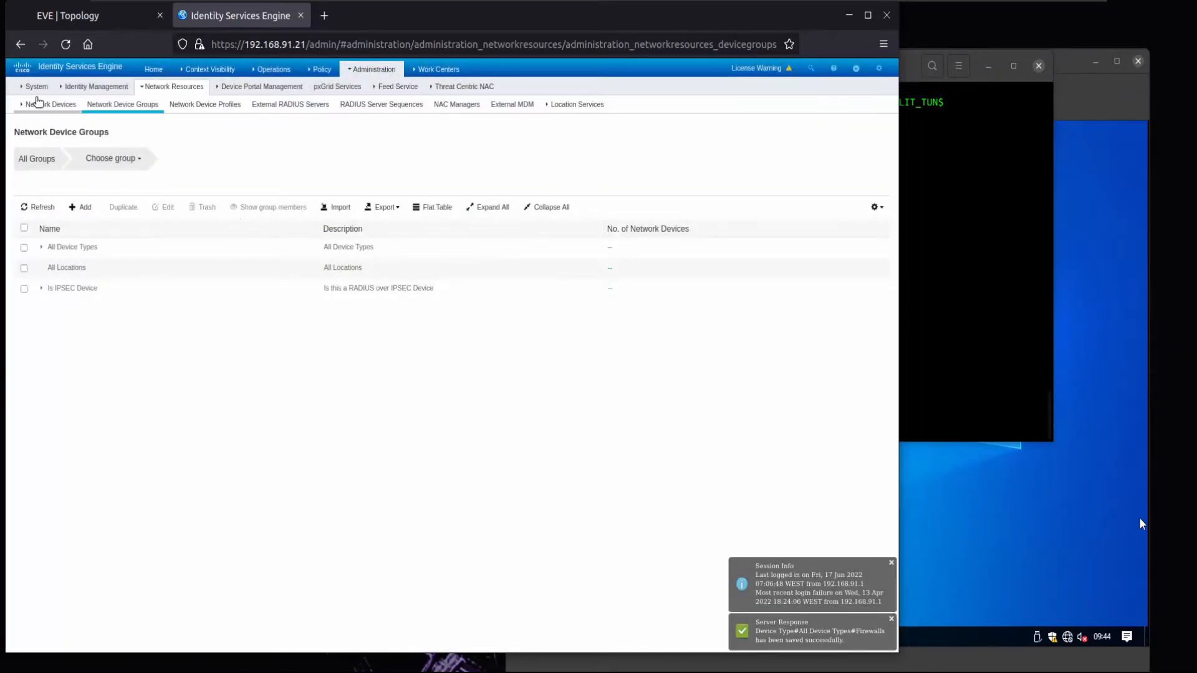
- Start a new network device ASAv15 at 10.4.15.15/32, model ASAv, version 9.7.1
left_click(41, 106)
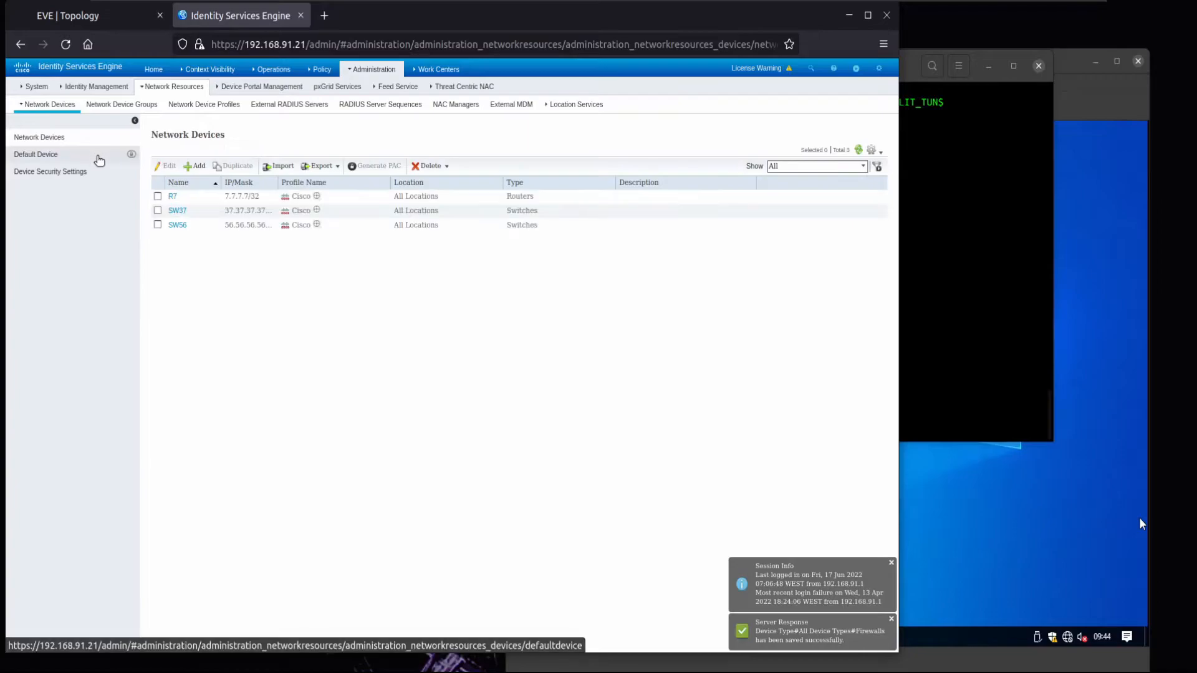
left_click(198, 167)
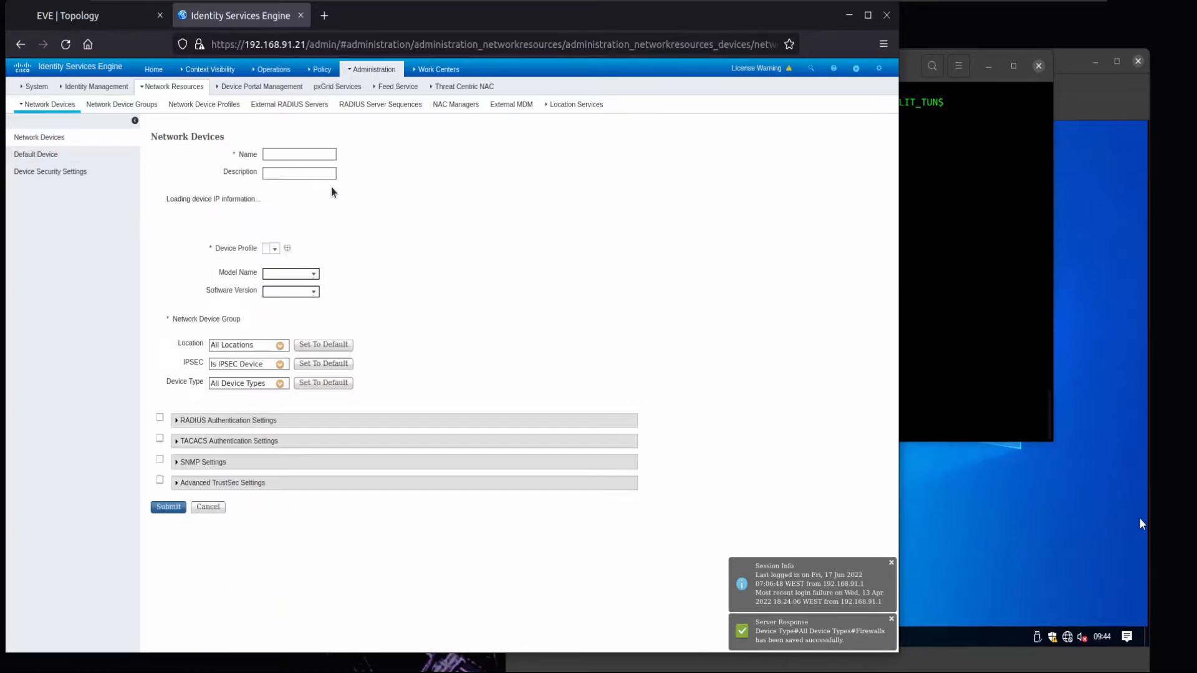
type("ASAv15")
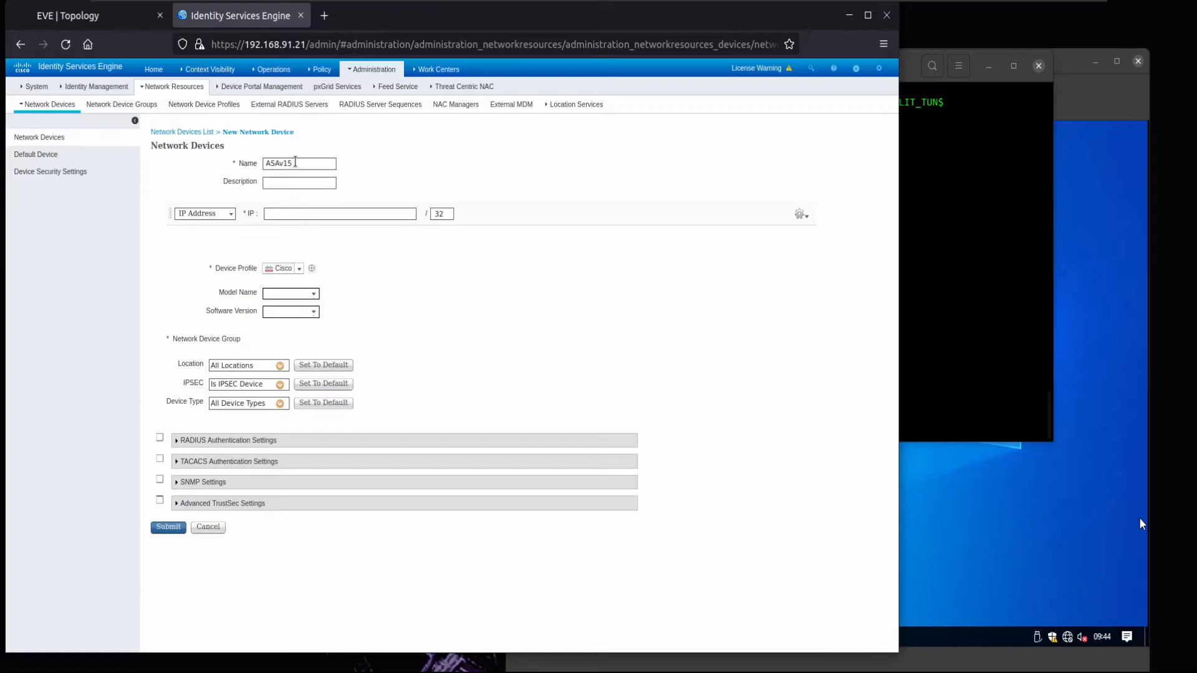
left_click(314, 213)
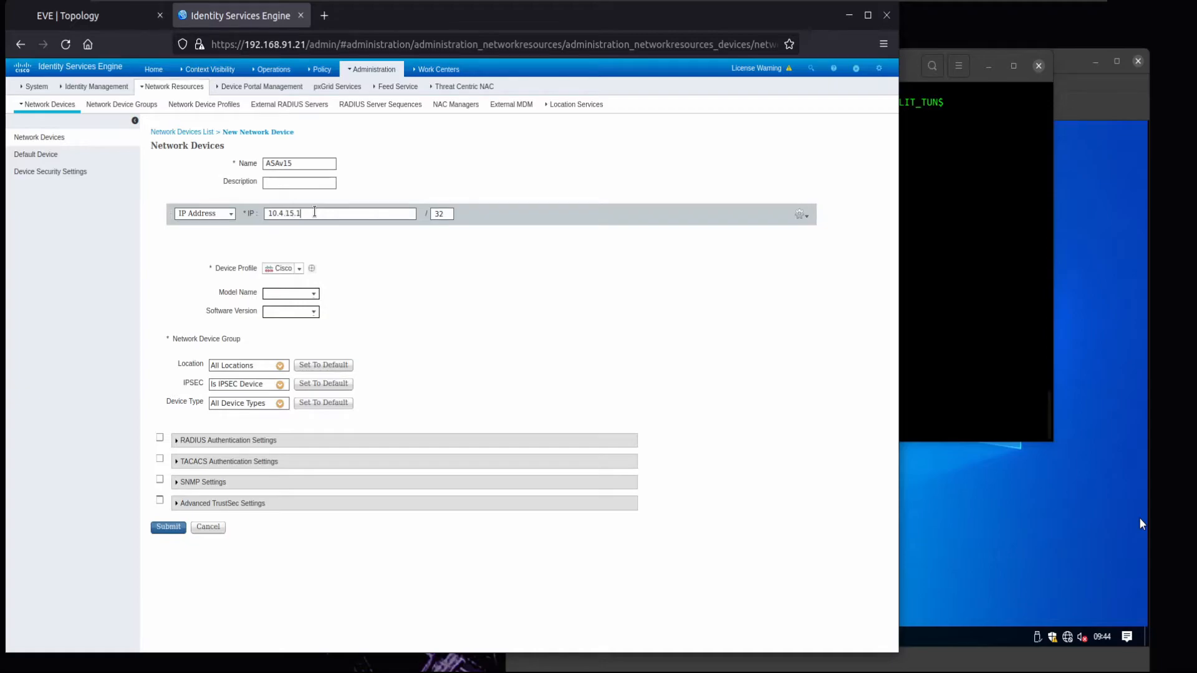
left_click(283, 293)
type("ASAv")
key("Tab")
- Set device type Firewalls, enable RADIUS with a shared secret, and submit the device
left_click(280, 404)
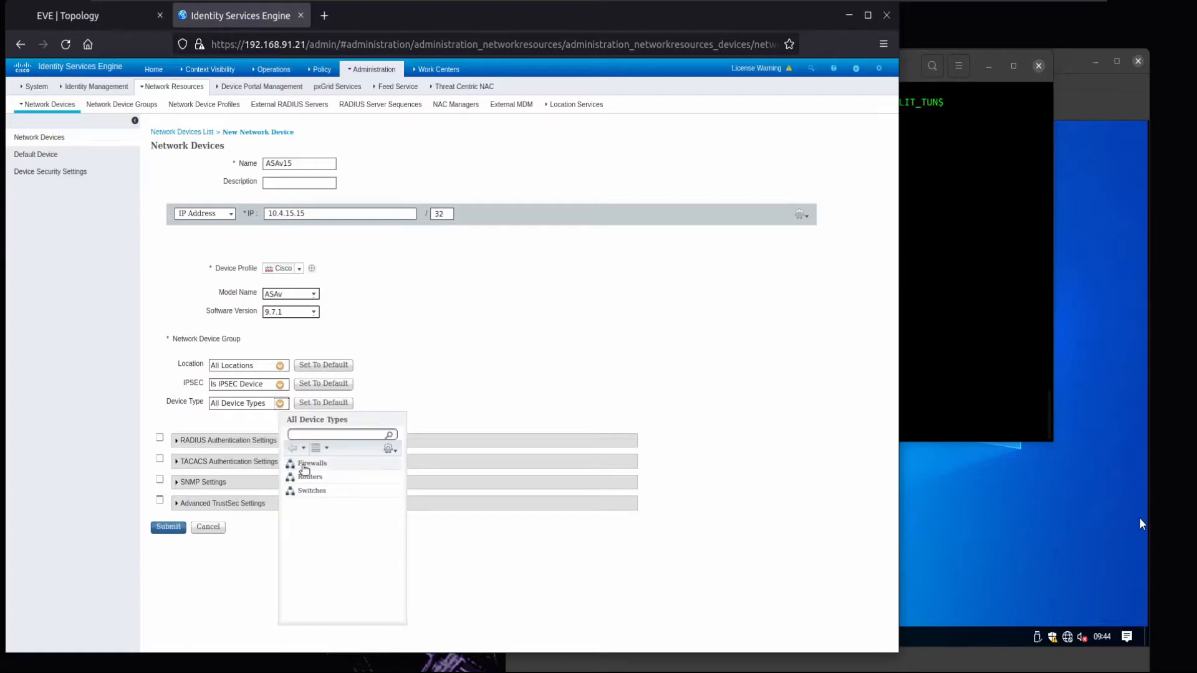
left_click(302, 470)
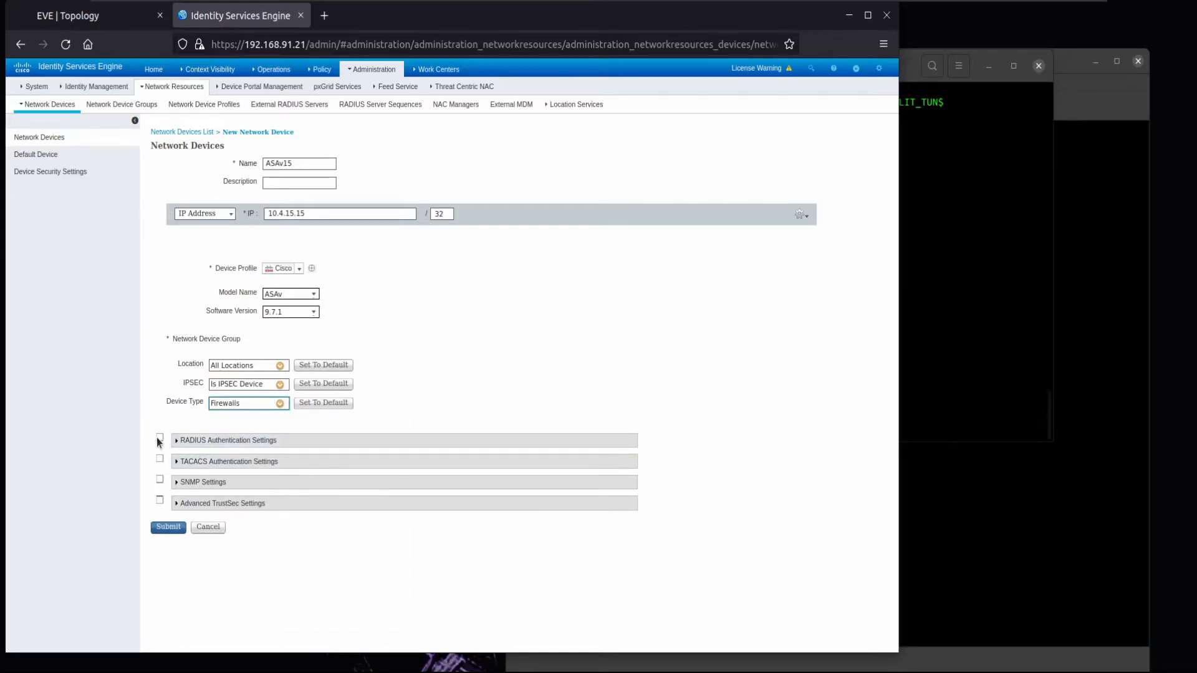
left_click(159, 438)
left_click(396, 507)
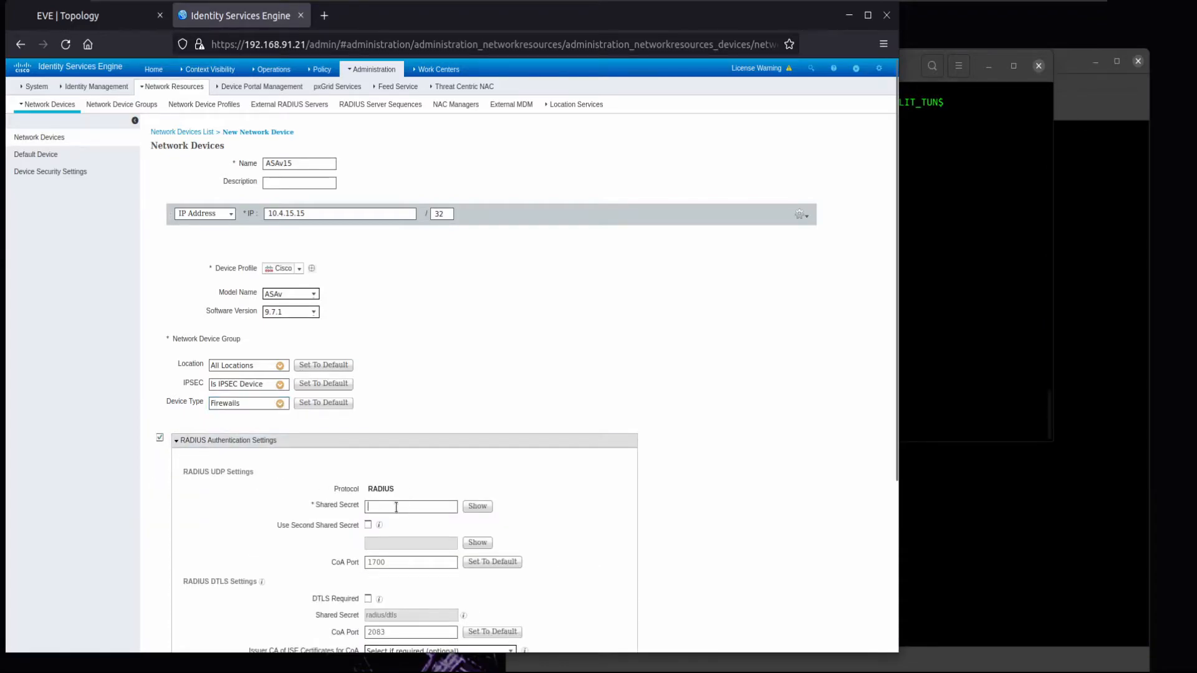
left_click(478, 508)
scroll(483, 481, "down", 4)
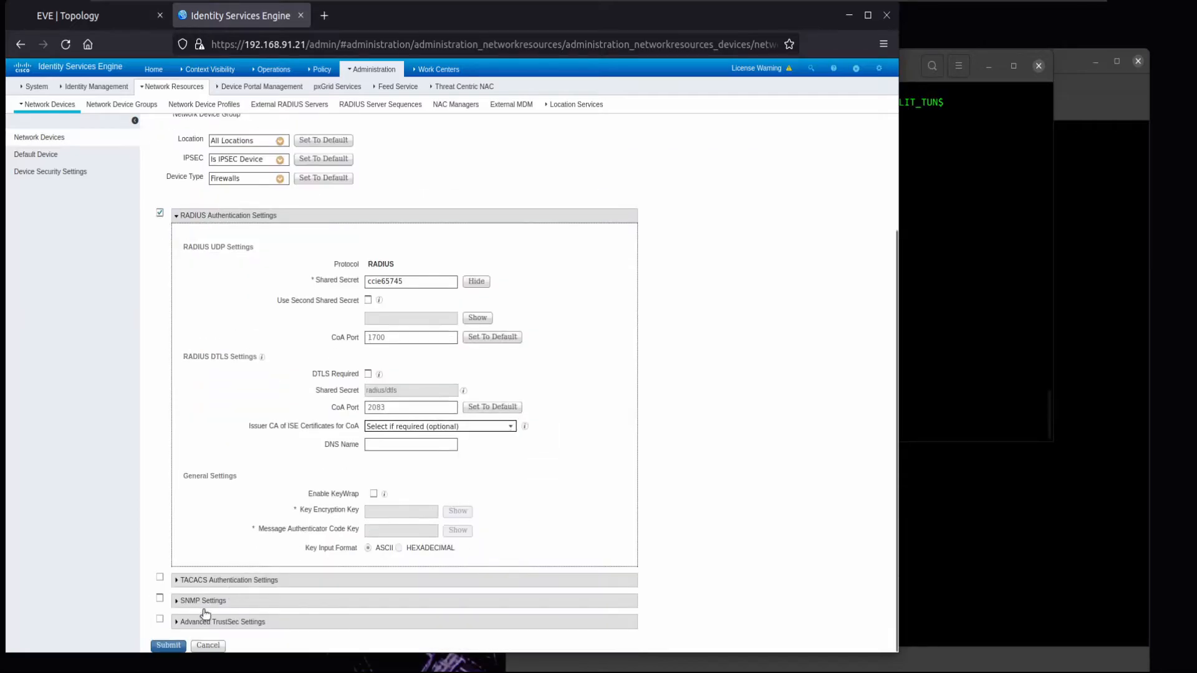
left_click(169, 645)
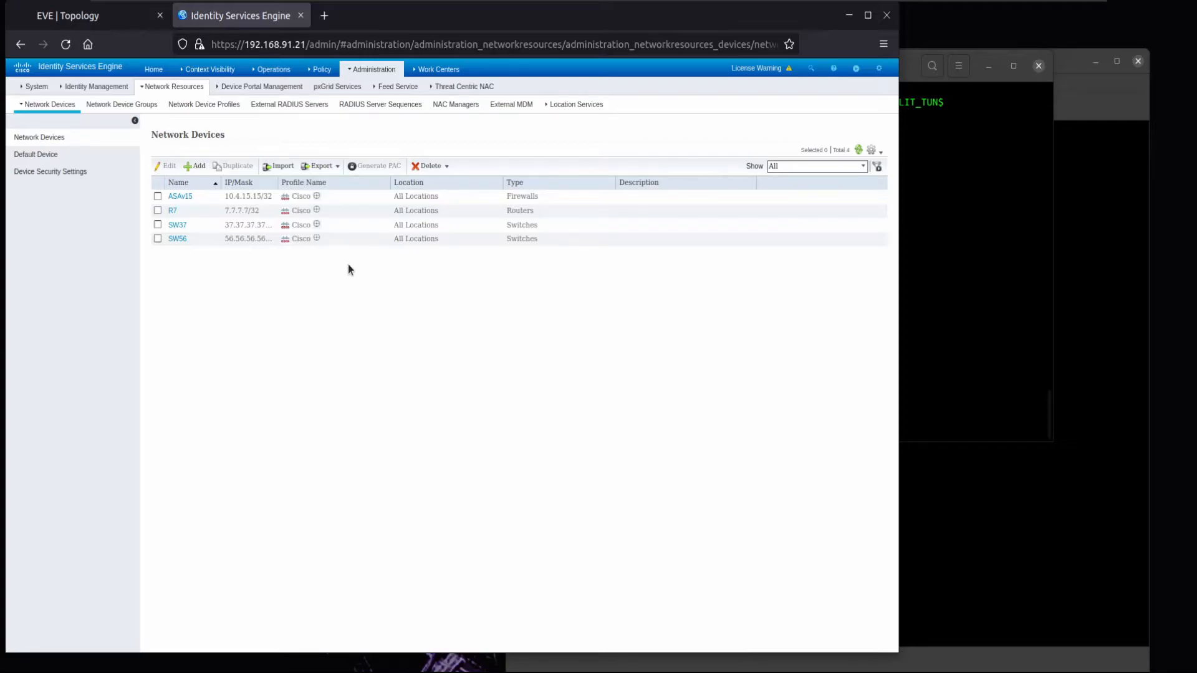
- Add 'ISE_IG' under Groups > User Identity Groups and submit it
mouse_move(62, 87)
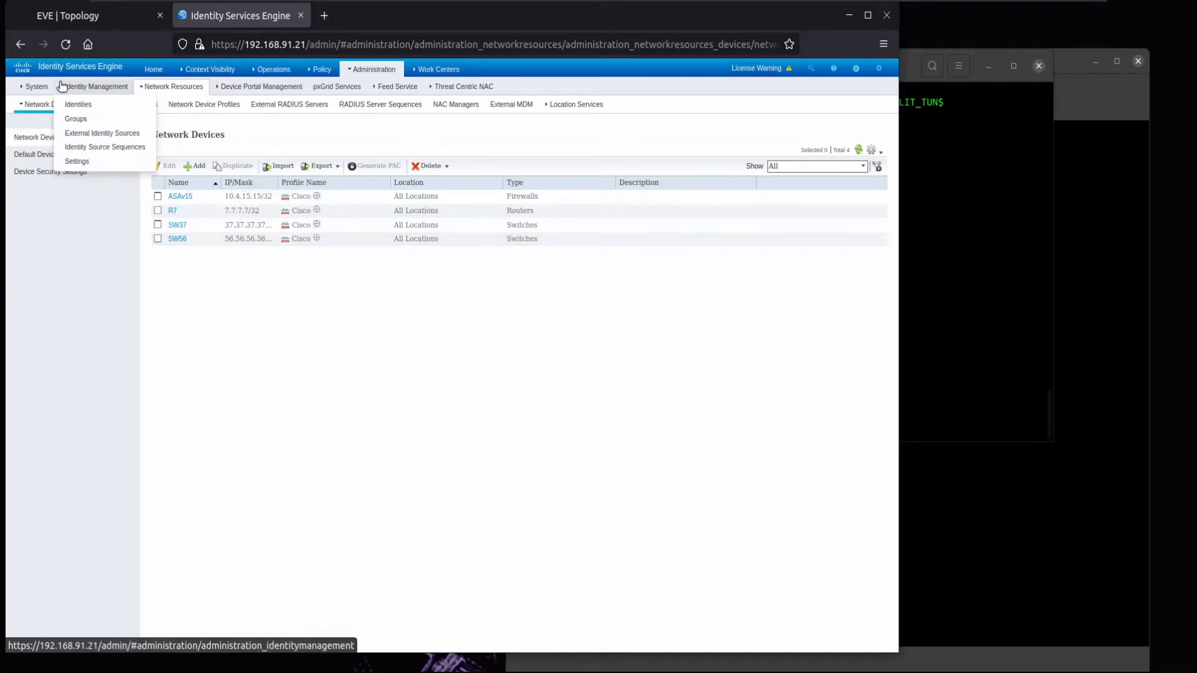
left_click(87, 107)
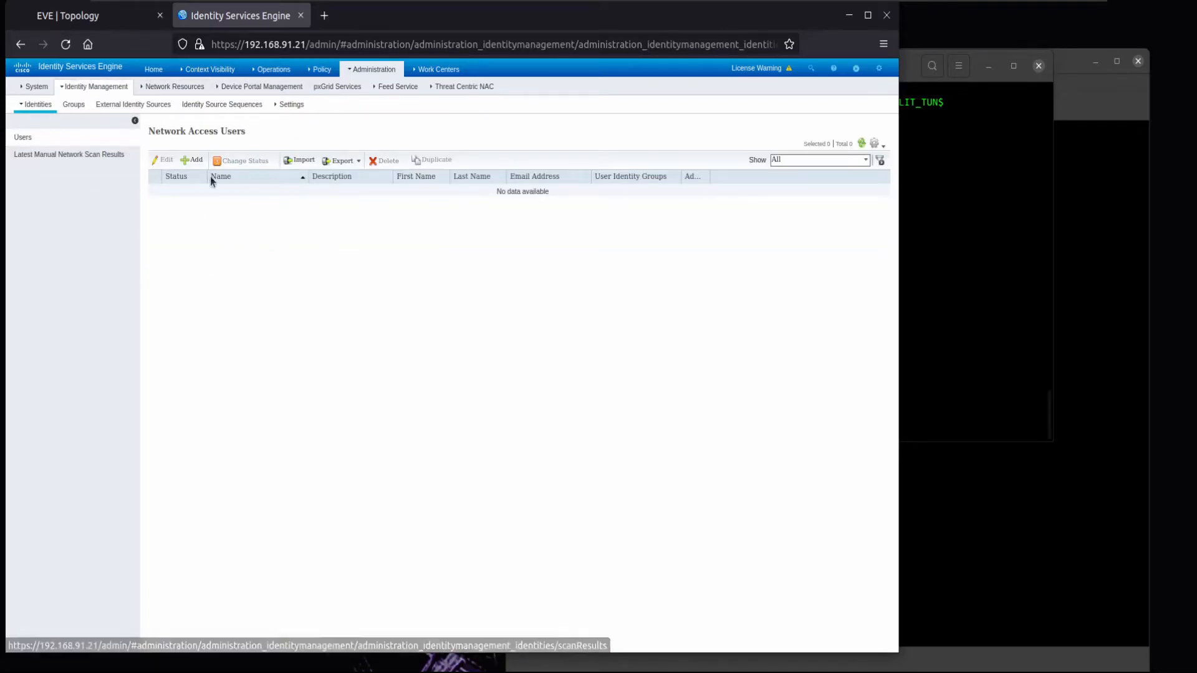
left_click(78, 109)
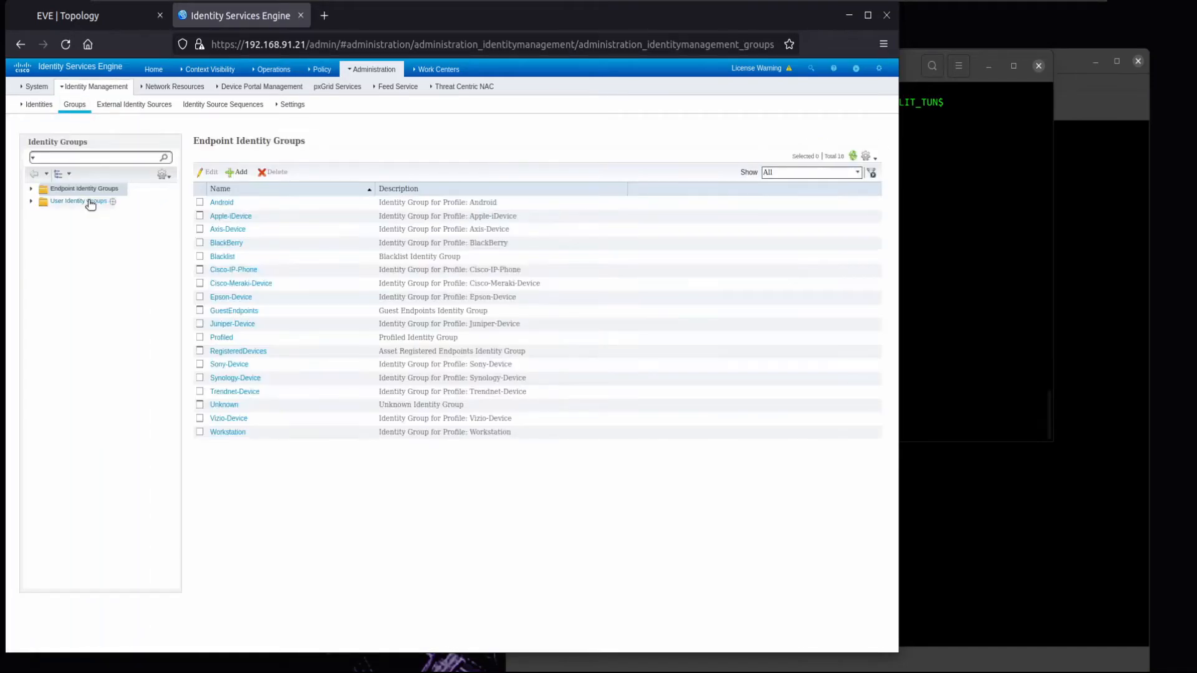
left_click(86, 201)
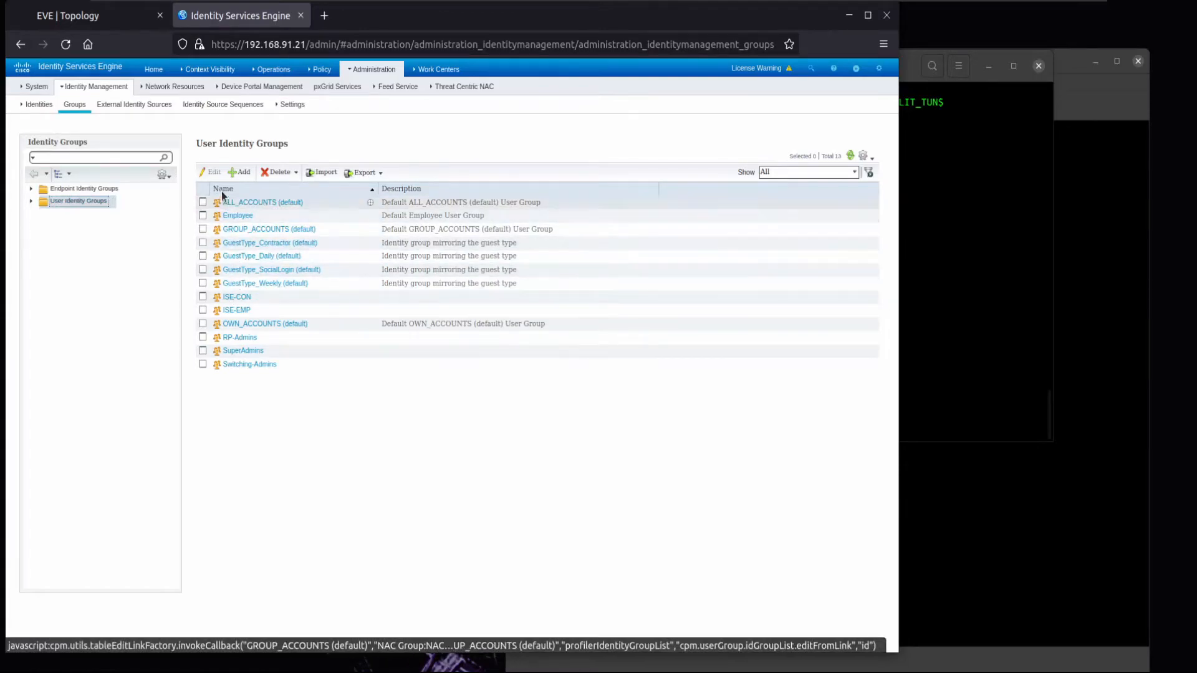
left_click(237, 172)
type("ISE_")
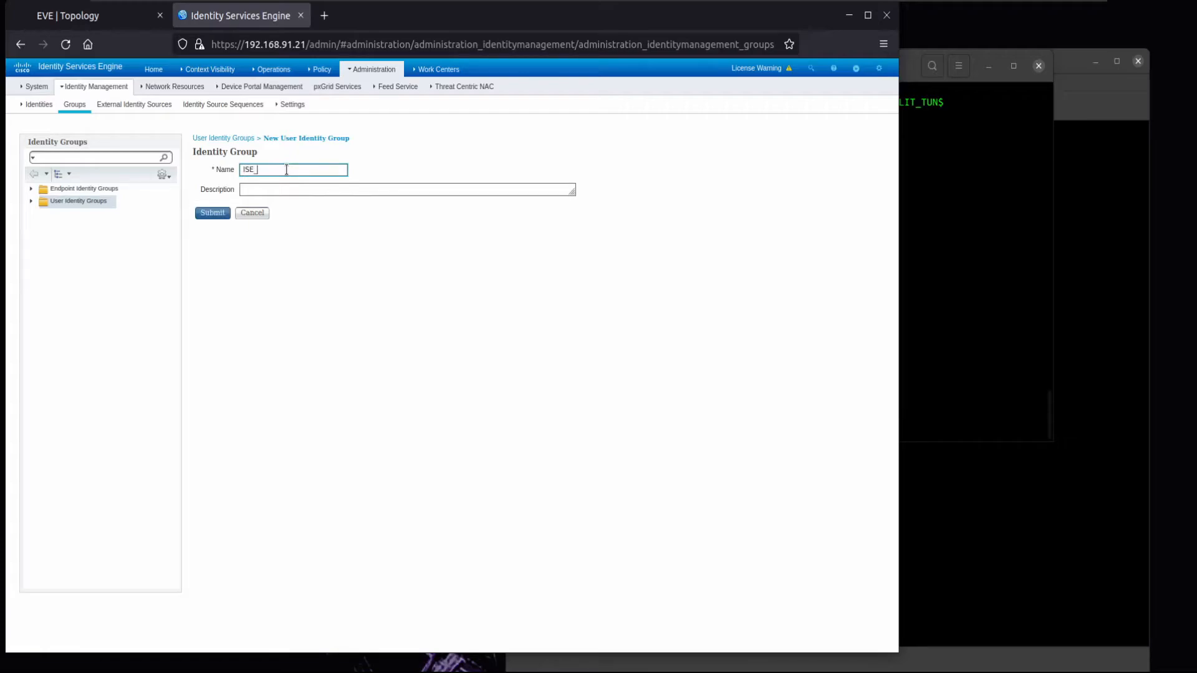
left_click(221, 214)
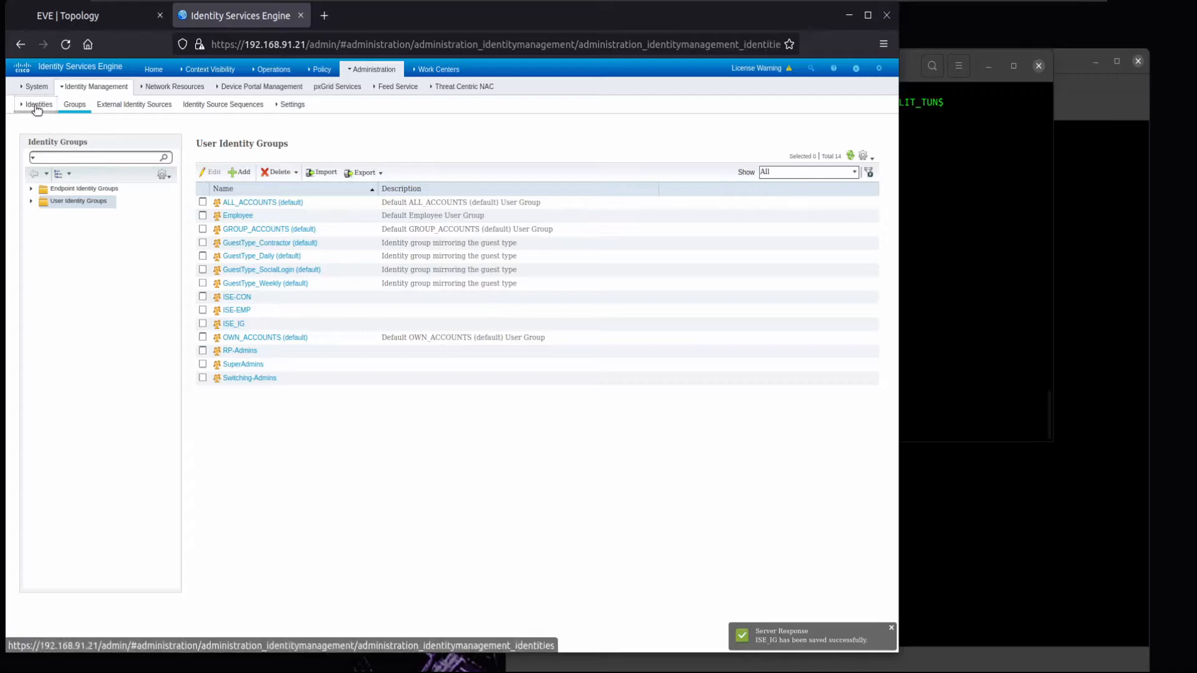
left_click(36, 106)
- Add an internal user with username and login password, assigned to group ISE_IG, and submit
left_click(187, 169)
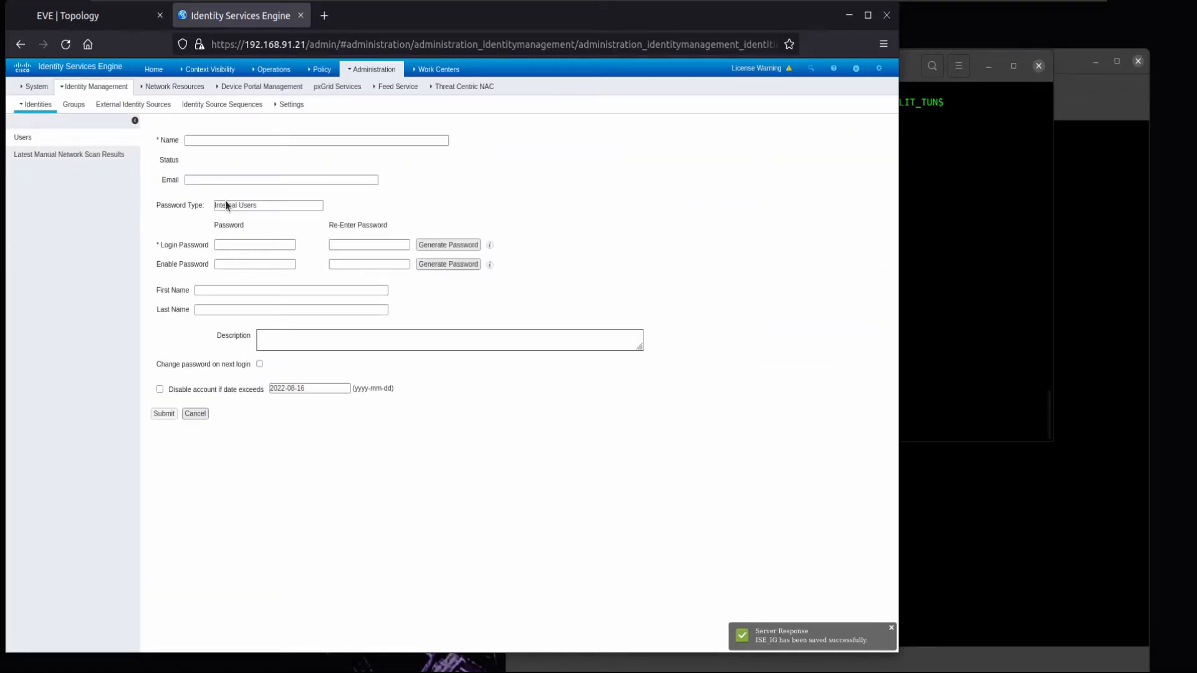
type("c")
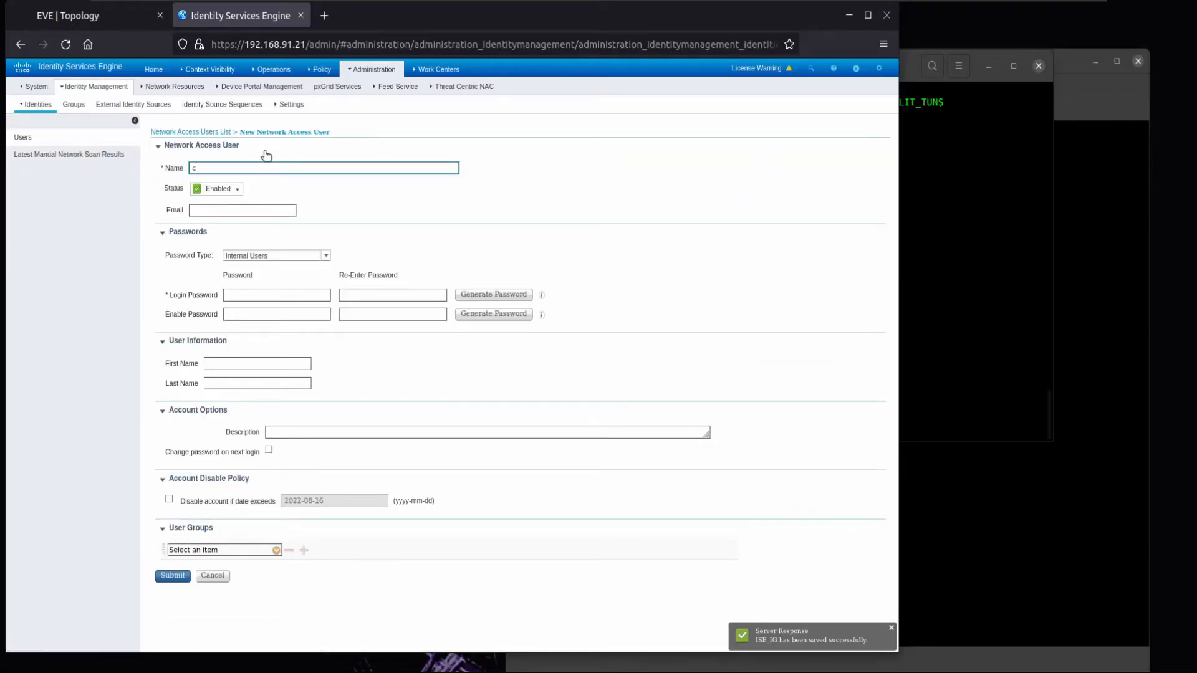
type("arvalho")
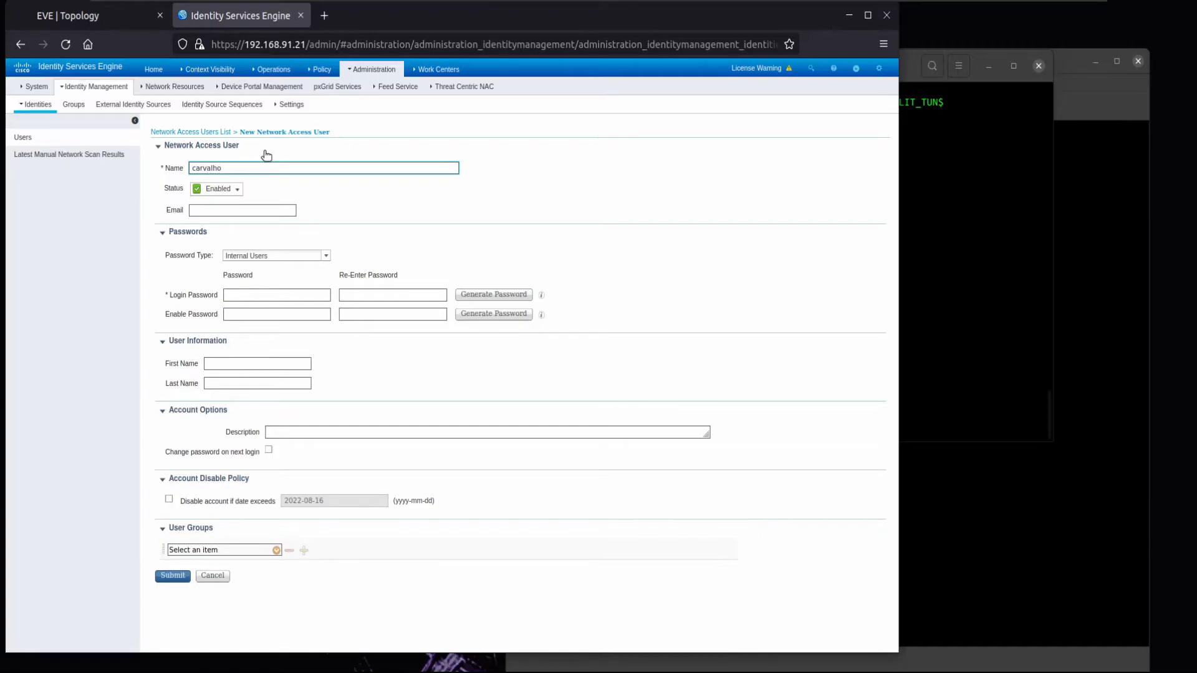
left_click(253, 297)
key("Tab")
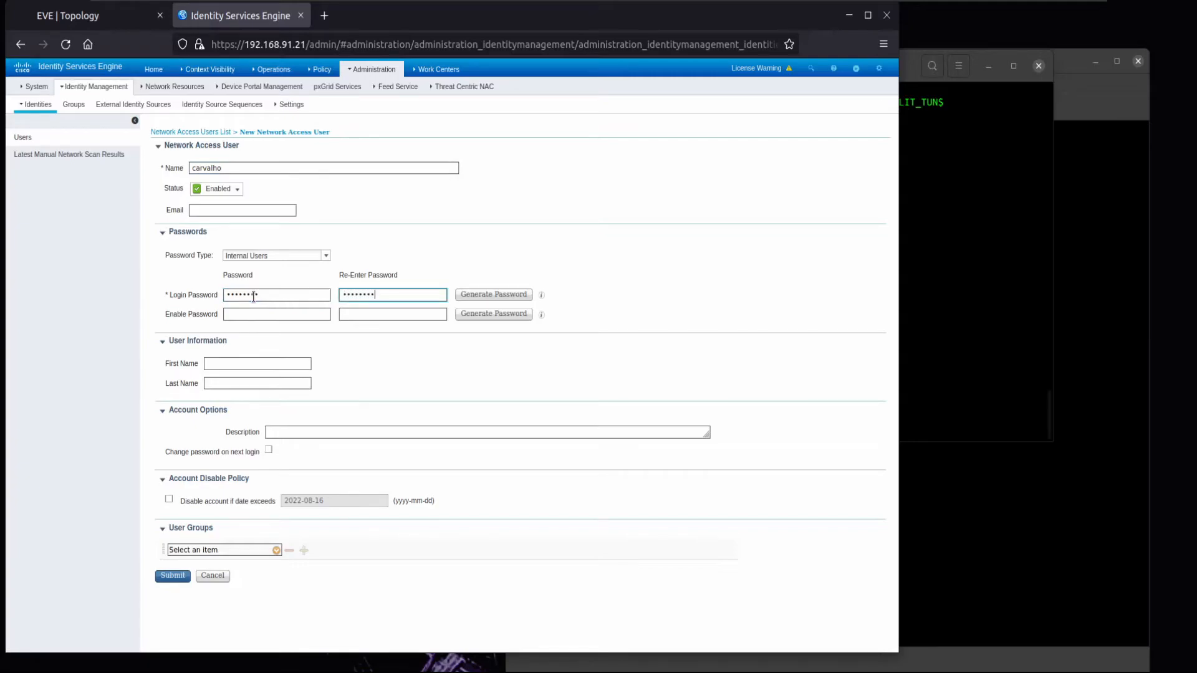
left_click(278, 551)
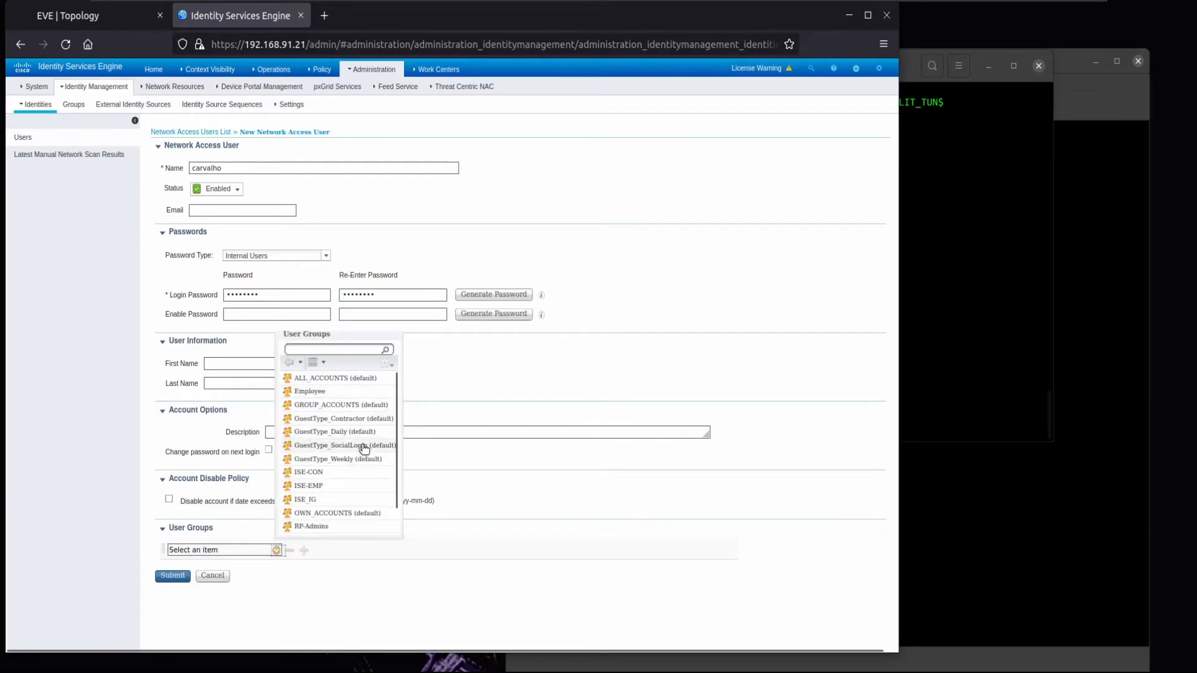
left_click(307, 499)
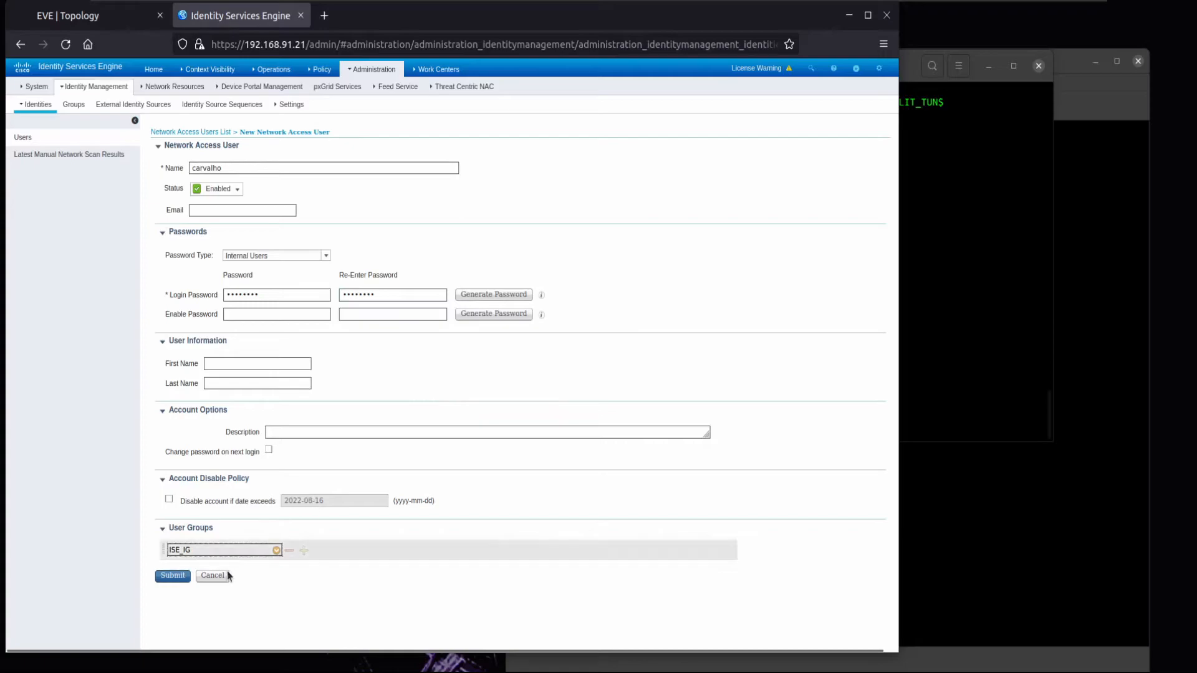
left_click(174, 576)
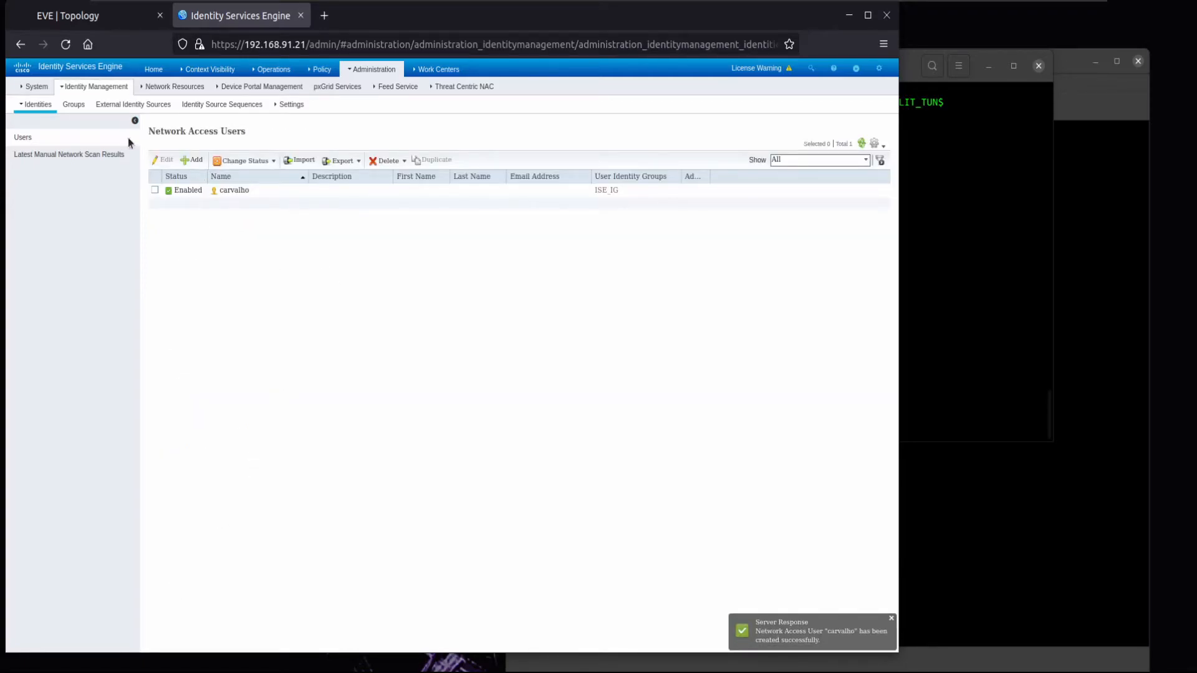
- Open Administration > Deployment and acknowledge the standalone-mode notice
mouse_move(141, 88)
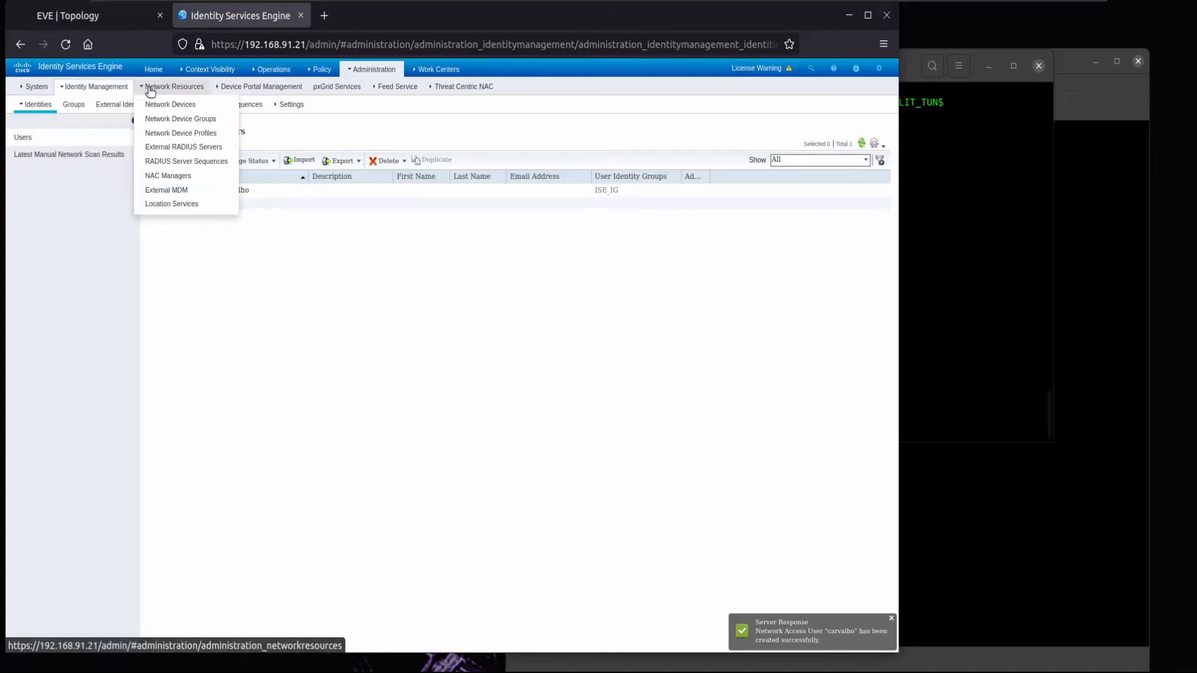
mouse_move(274, 97)
mouse_move(372, 69)
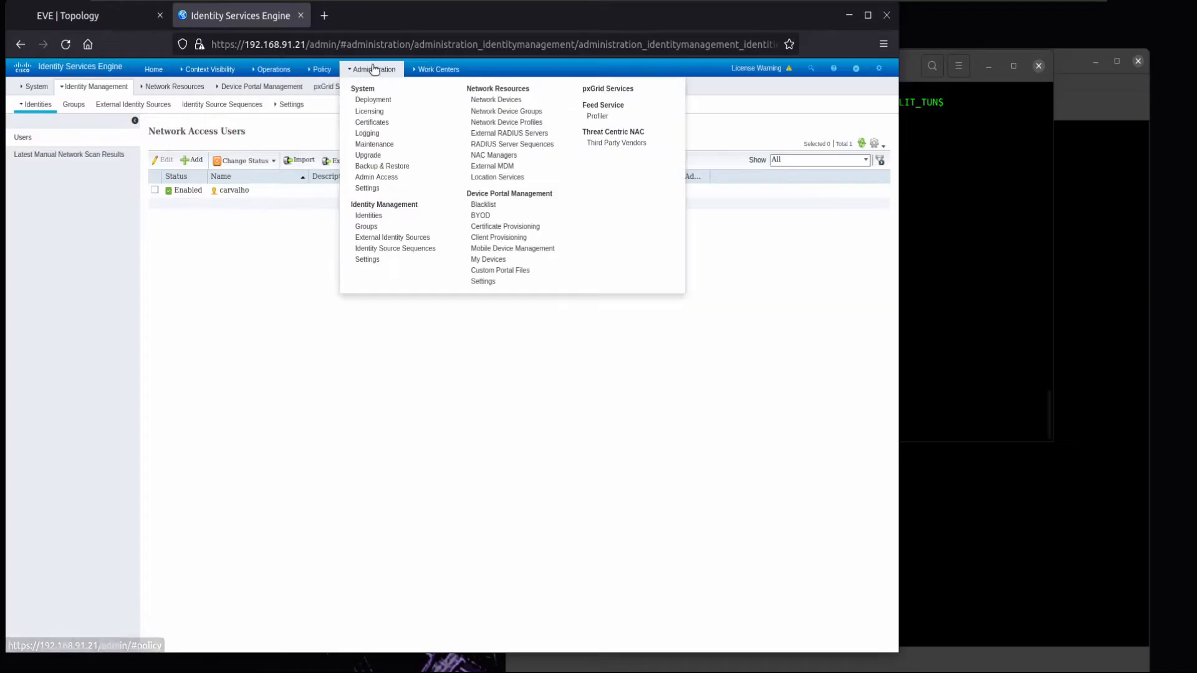
left_click(374, 101)
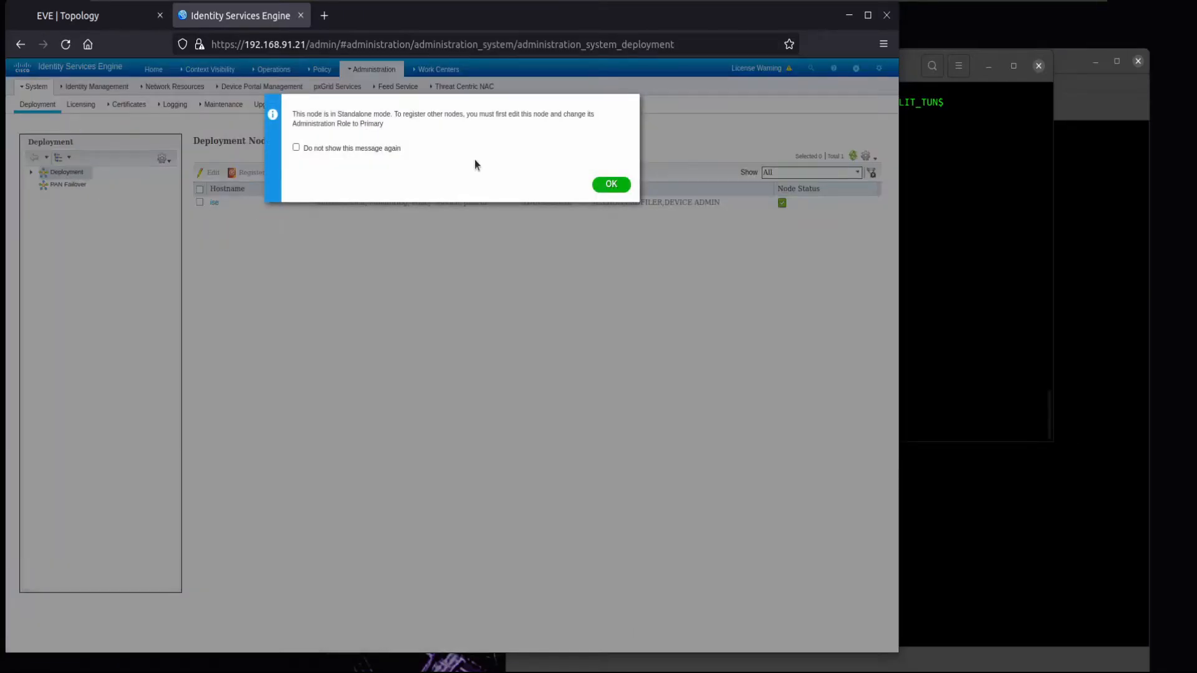
left_click(613, 183)
- Open the AD join point and check node ise.bulltech.com shows Operational for bulltech.com
mouse_move(93, 87)
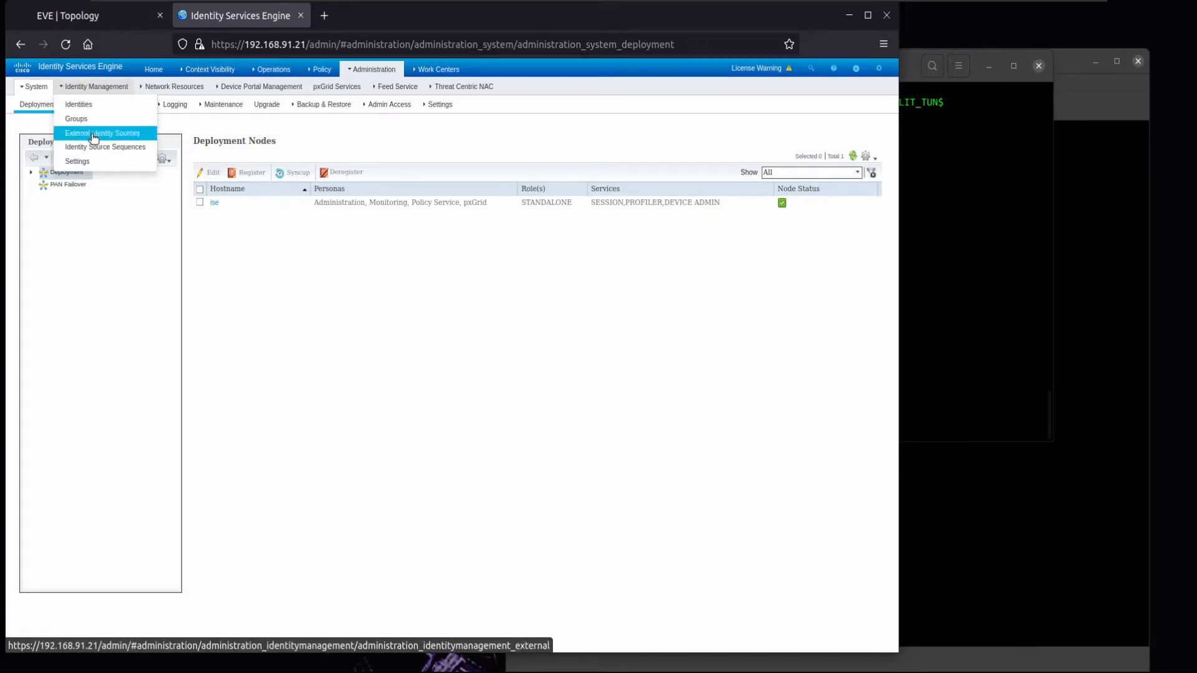
left_click(91, 133)
left_click(61, 199)
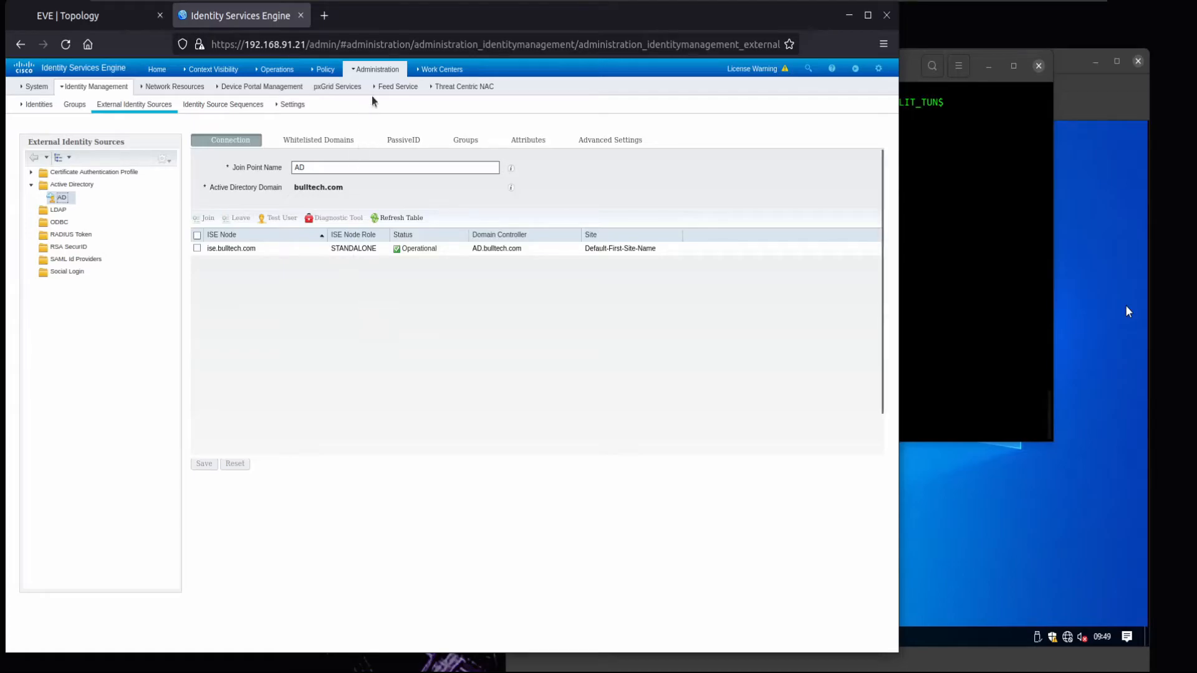
mouse_move(315, 71)
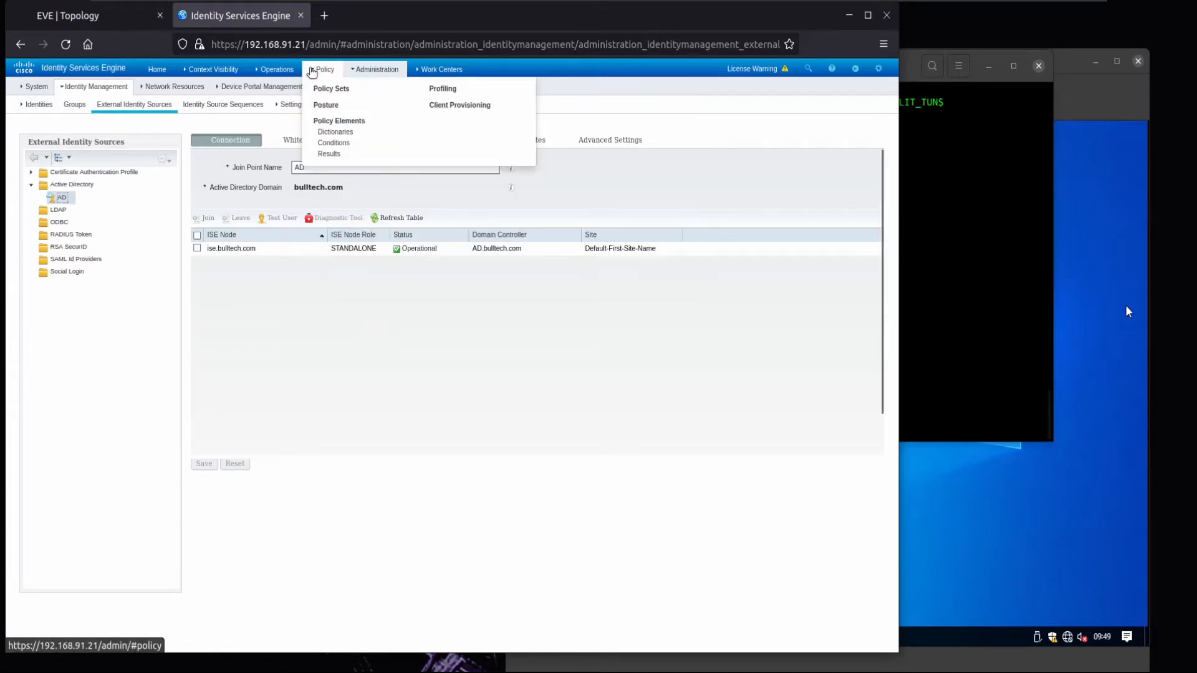
- Start a new authorization profile named AD_AUTHZ_PROFILE under Results > Authorization Profiles
left_click(337, 155)
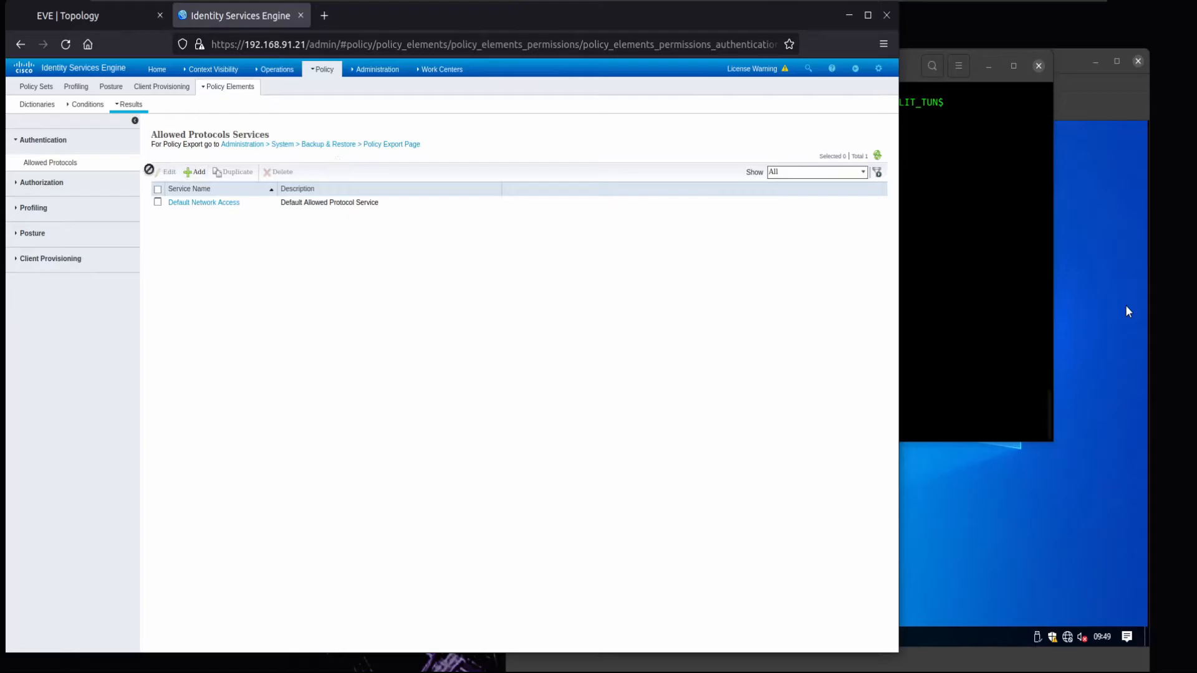
left_click(44, 183)
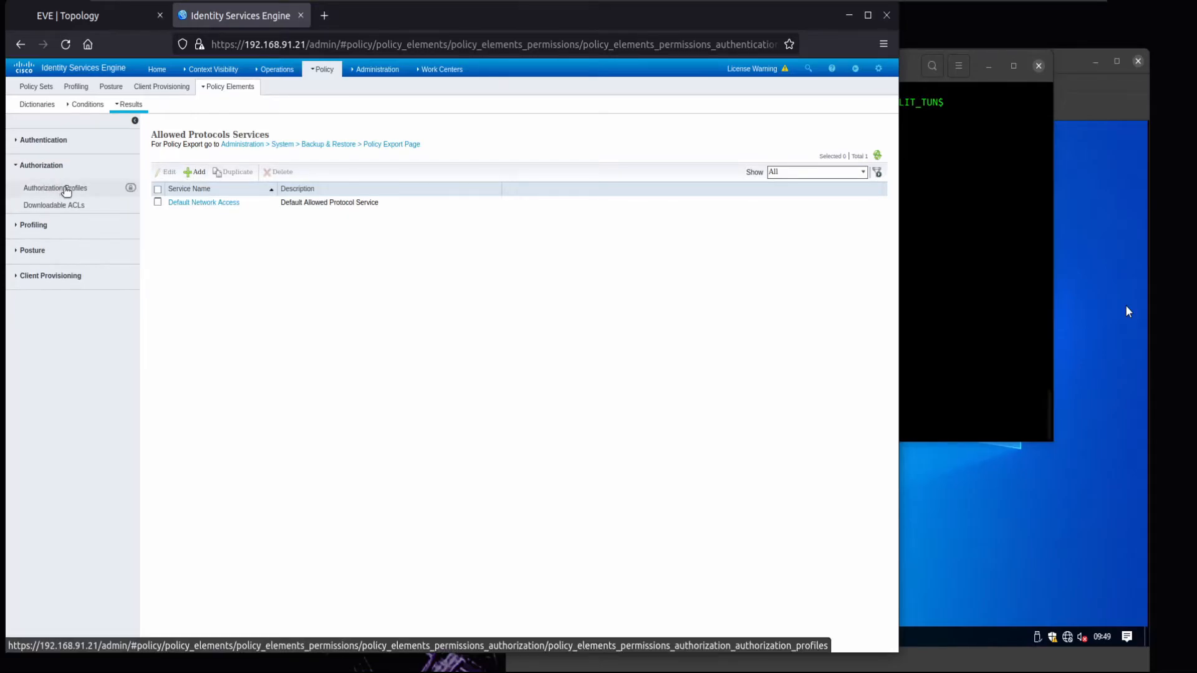
left_click(66, 190)
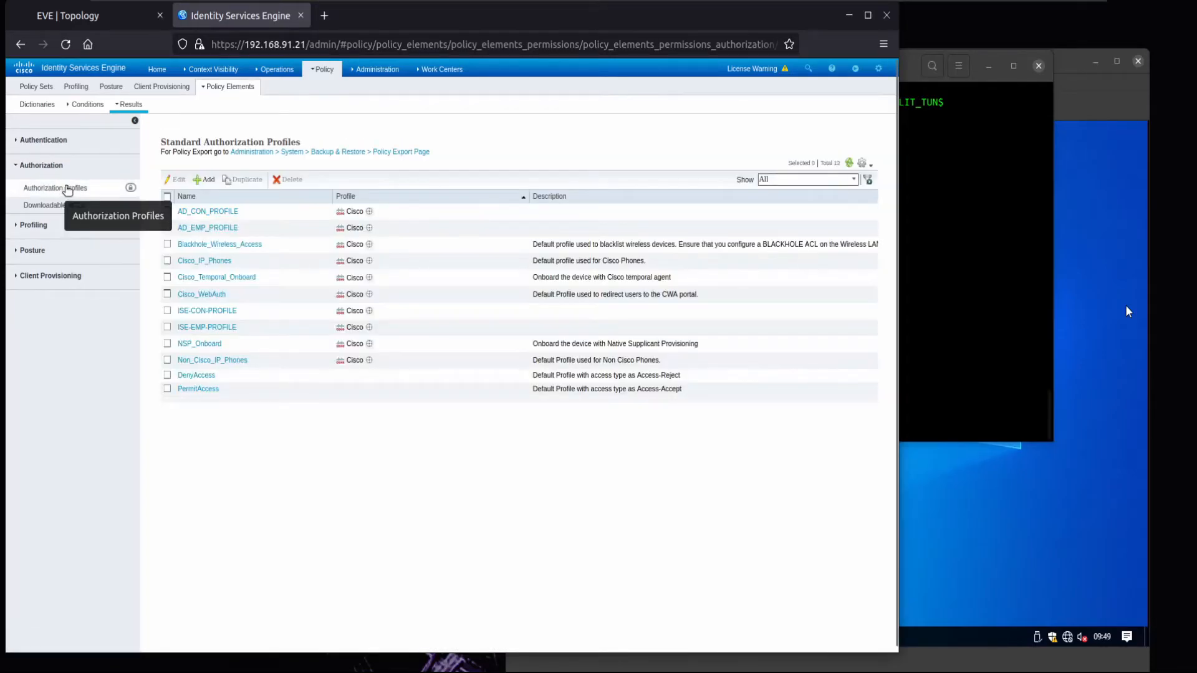
left_click(205, 179)
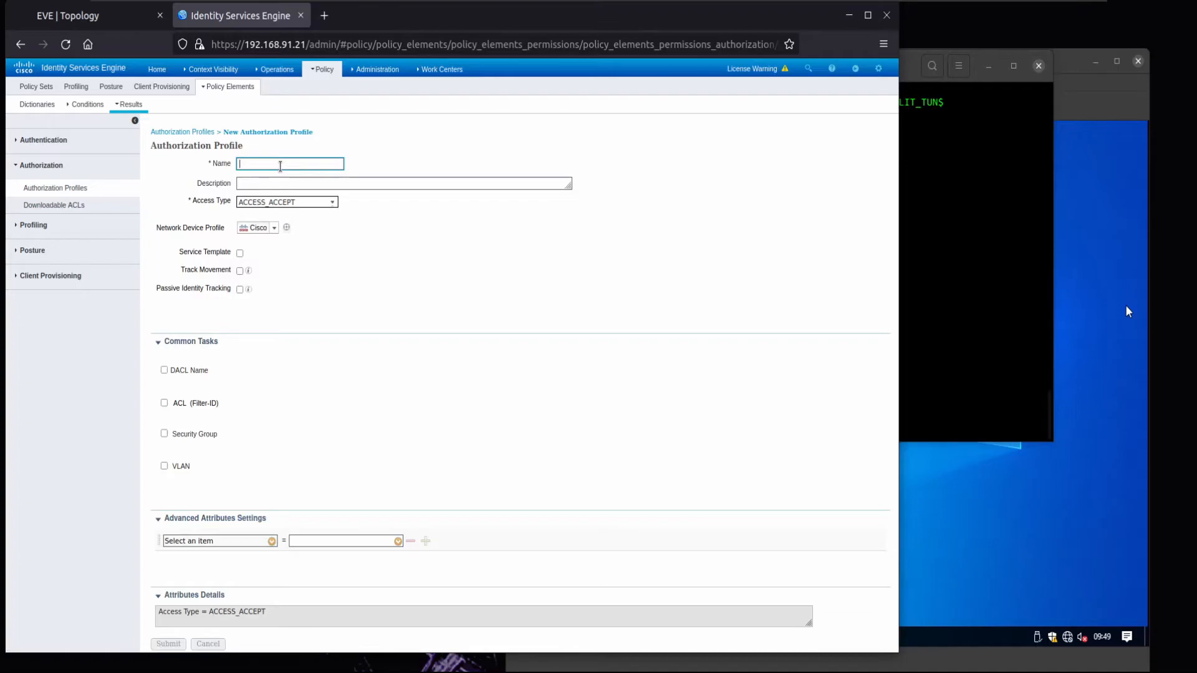
type("a")
type("AD_AUTHZ_PROFILE")
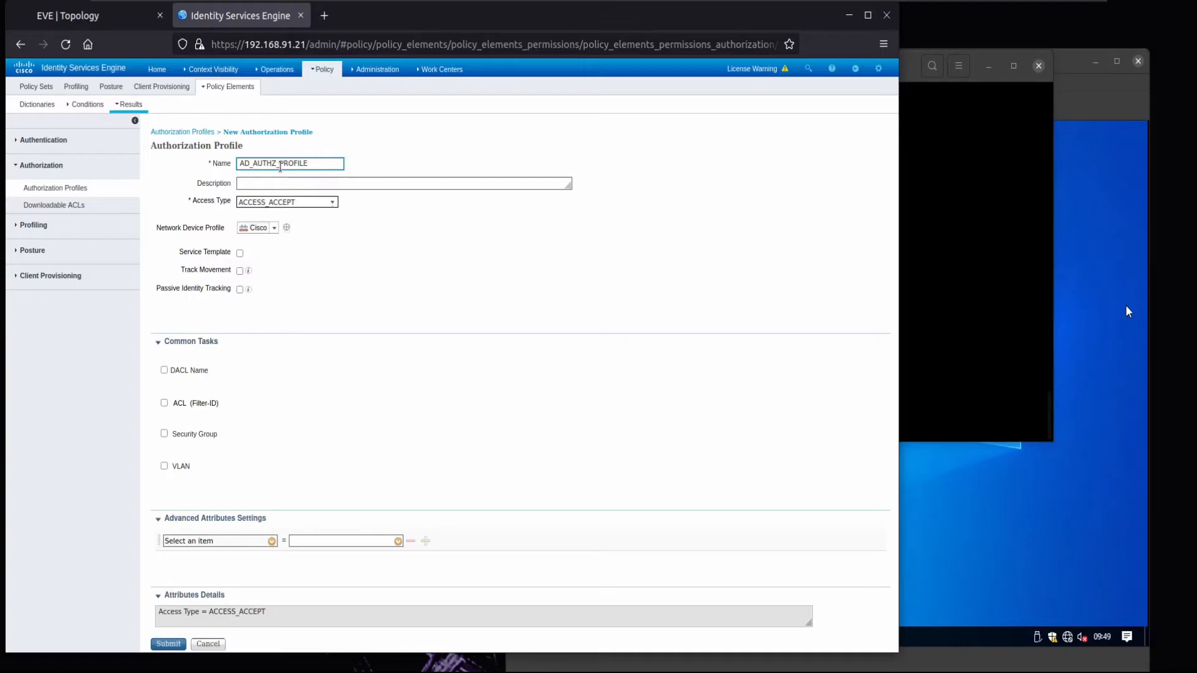
- Tick ASA VPN under Common Tasks and check the ASA console for its group policy
scroll(308, 362, "down", 5)
scroll(308, 366, "down", 5)
left_click(172, 424)
left_click(337, 419)
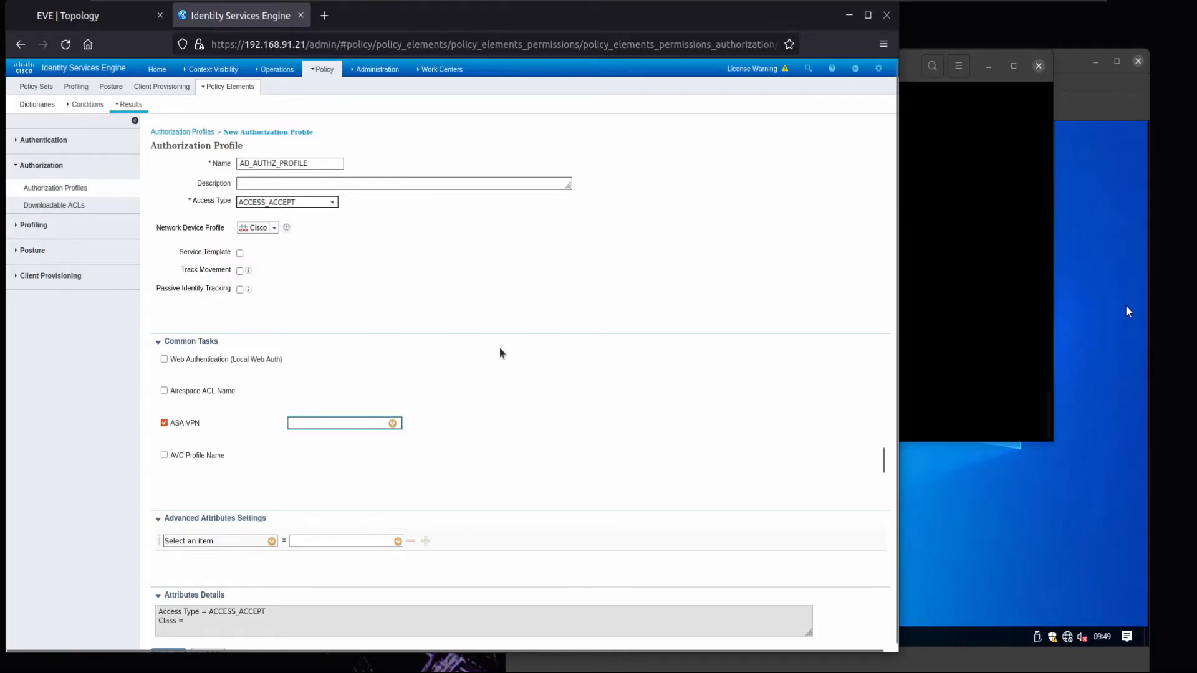
key("alt+Tab")
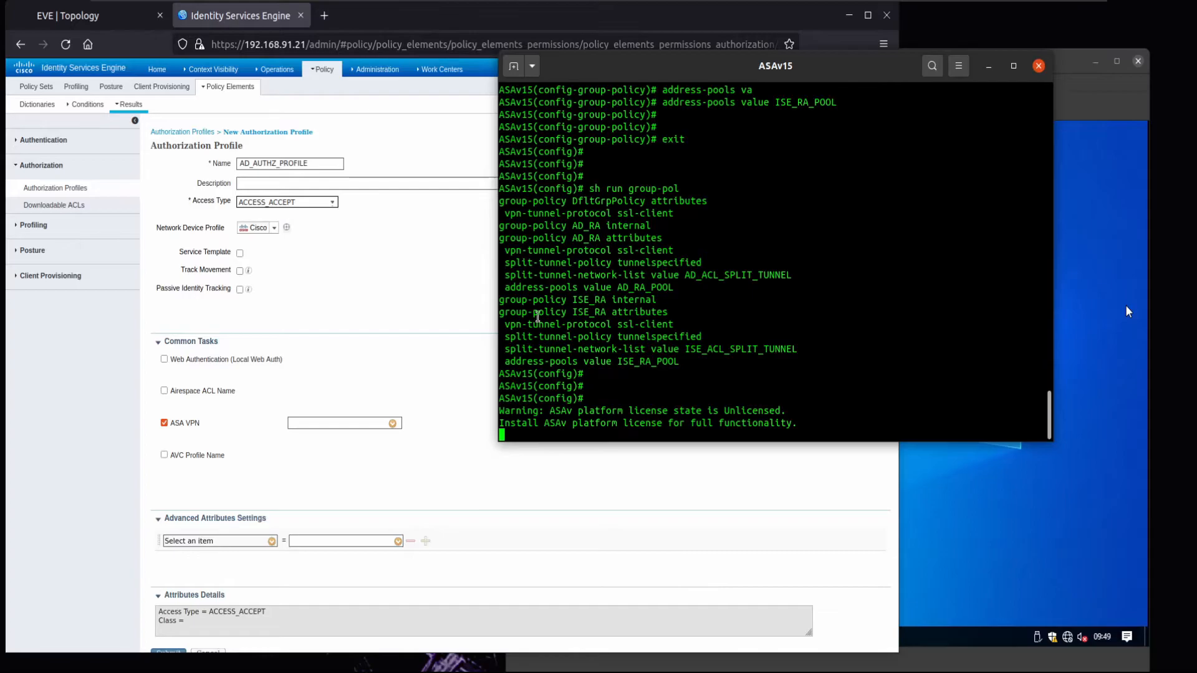
- Enter AD_RA from the ASA console as the ASA VPN group policy and submit AD_AUTHZ_PROFILE
left_click_drag(573, 299, 600, 300)
left_click_drag(572, 225, 600, 225)
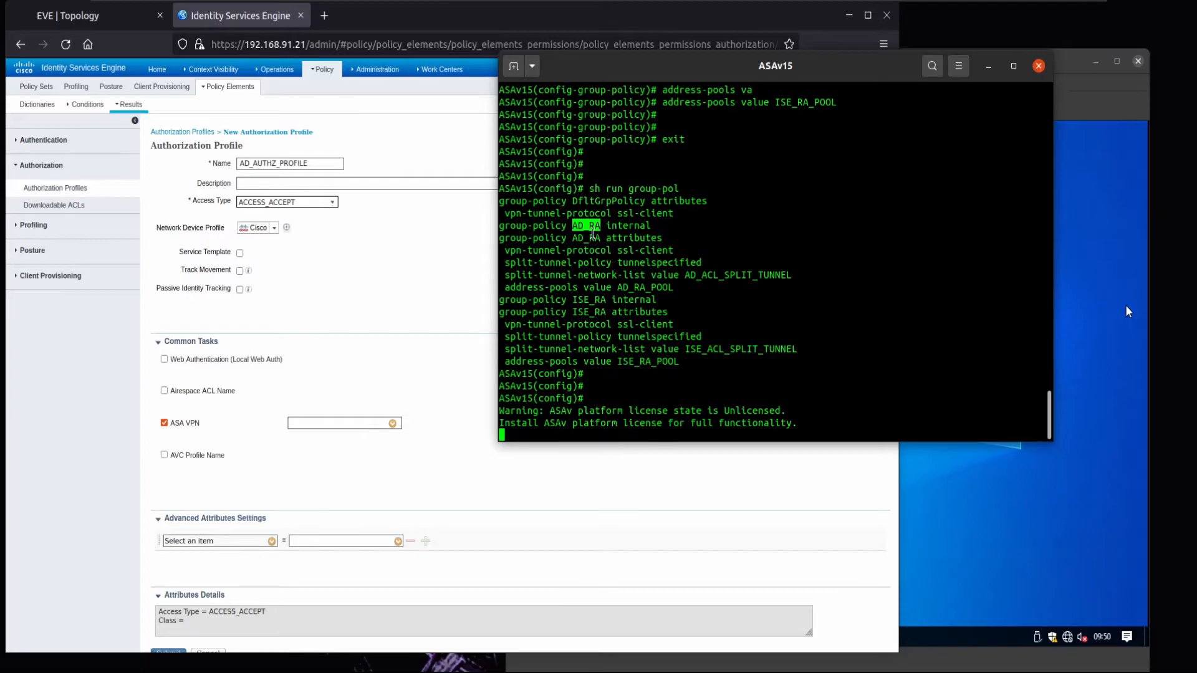
left_click(352, 423)
type("AD_RA")
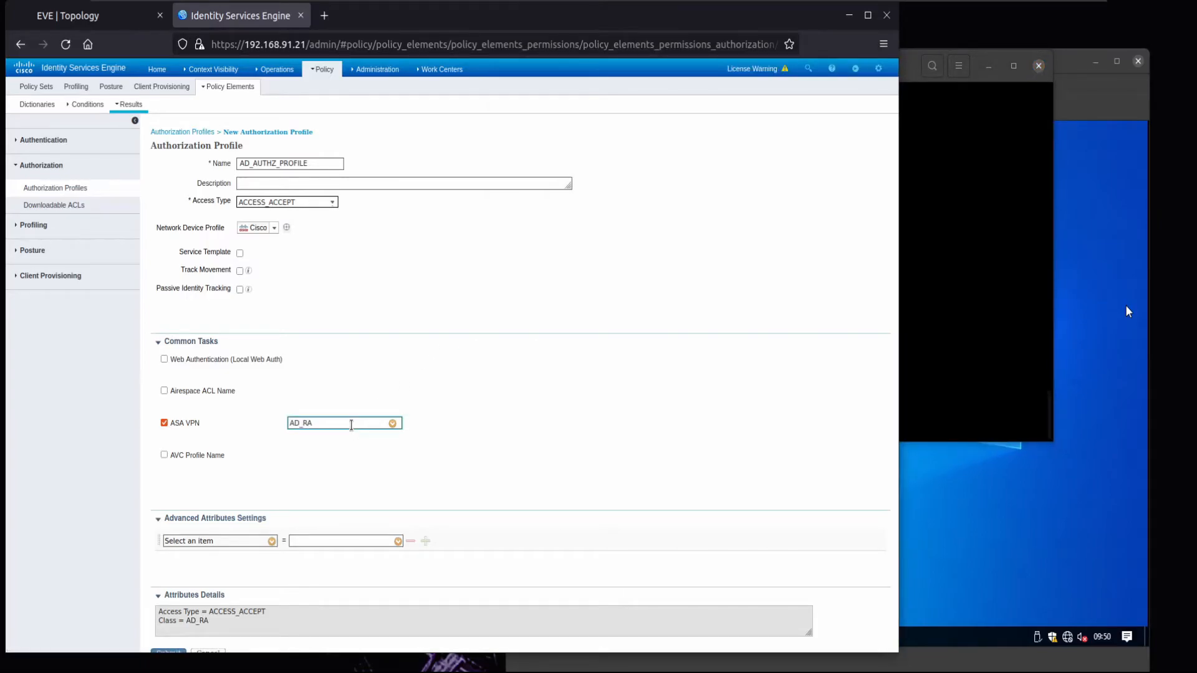
scroll(305, 588, "down", 1)
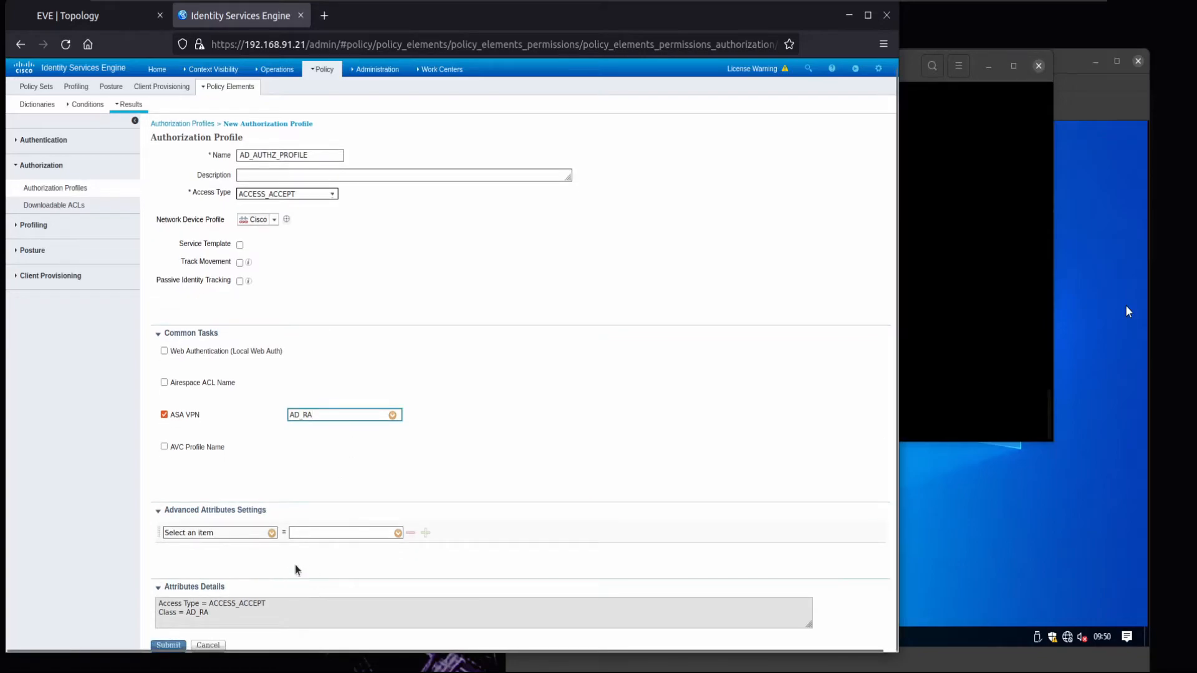
double_click(203, 613)
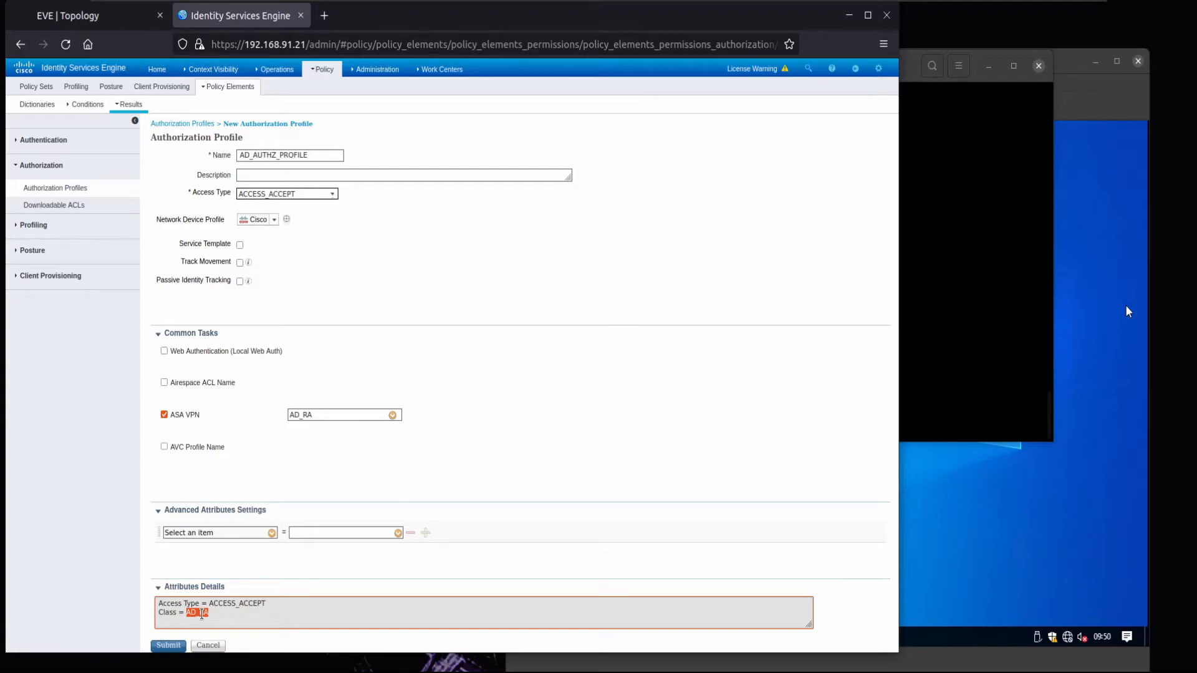
left_click(174, 645)
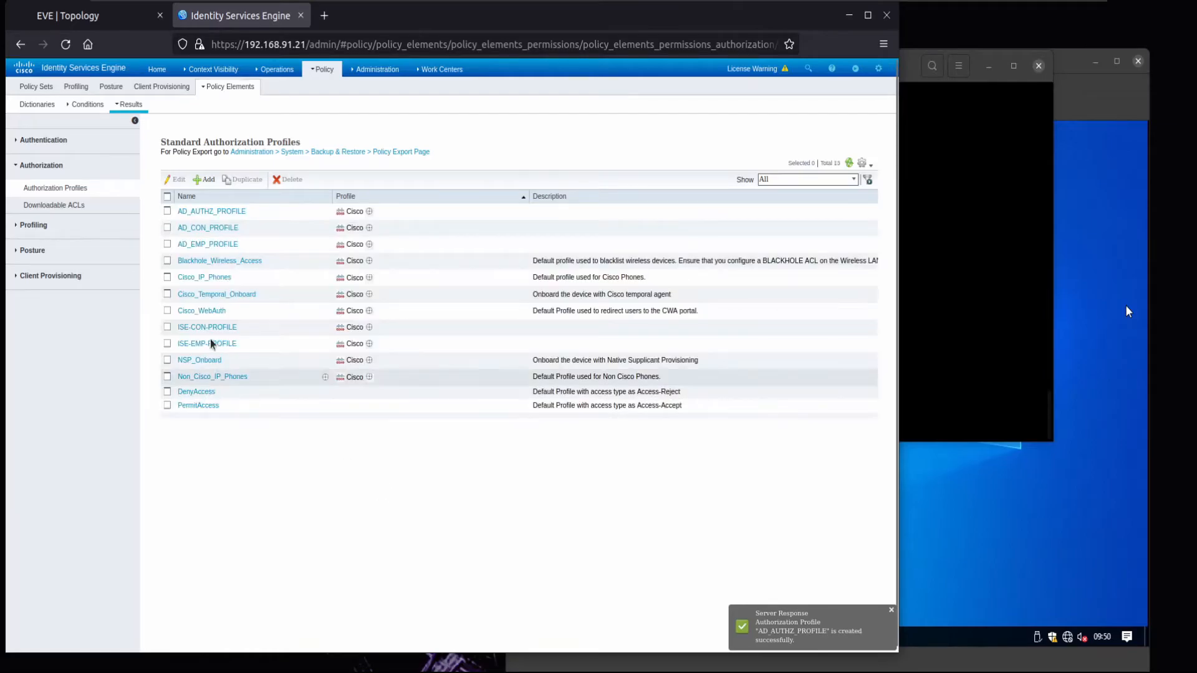
left_click(167, 210)
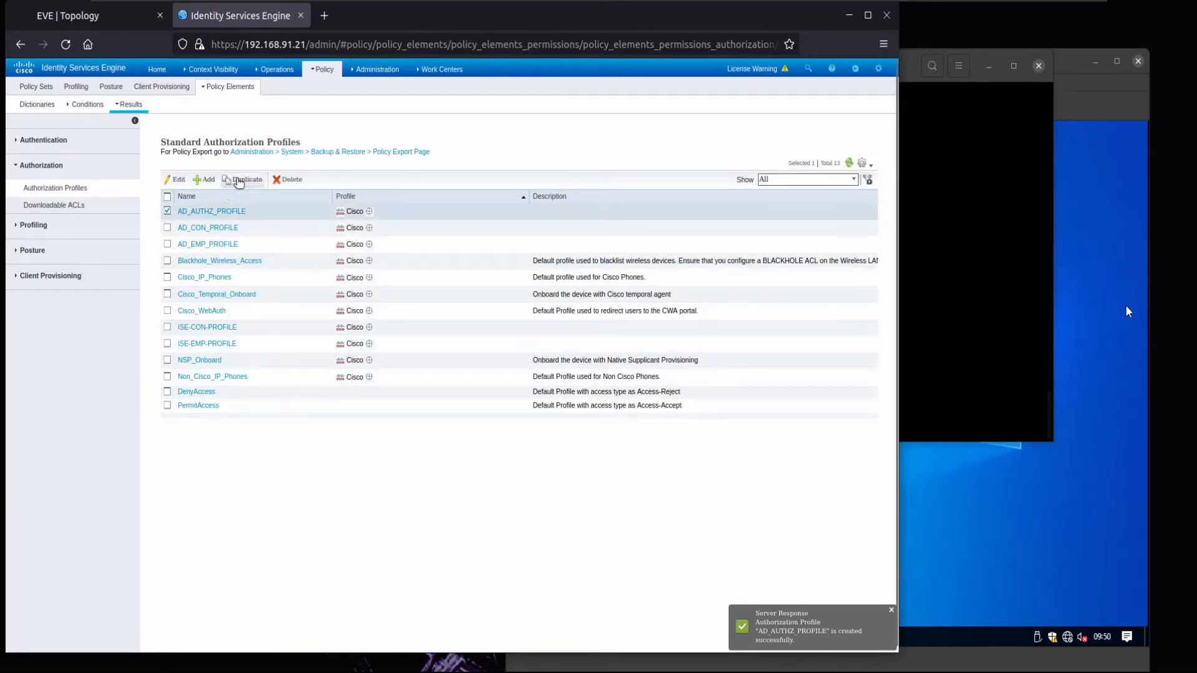
- Duplicate AD_AUTHZ_PROFILE as ISE_AUTHZ_PROFILE, change ASA VPN to ISE_RA, and submit
left_click(240, 180)
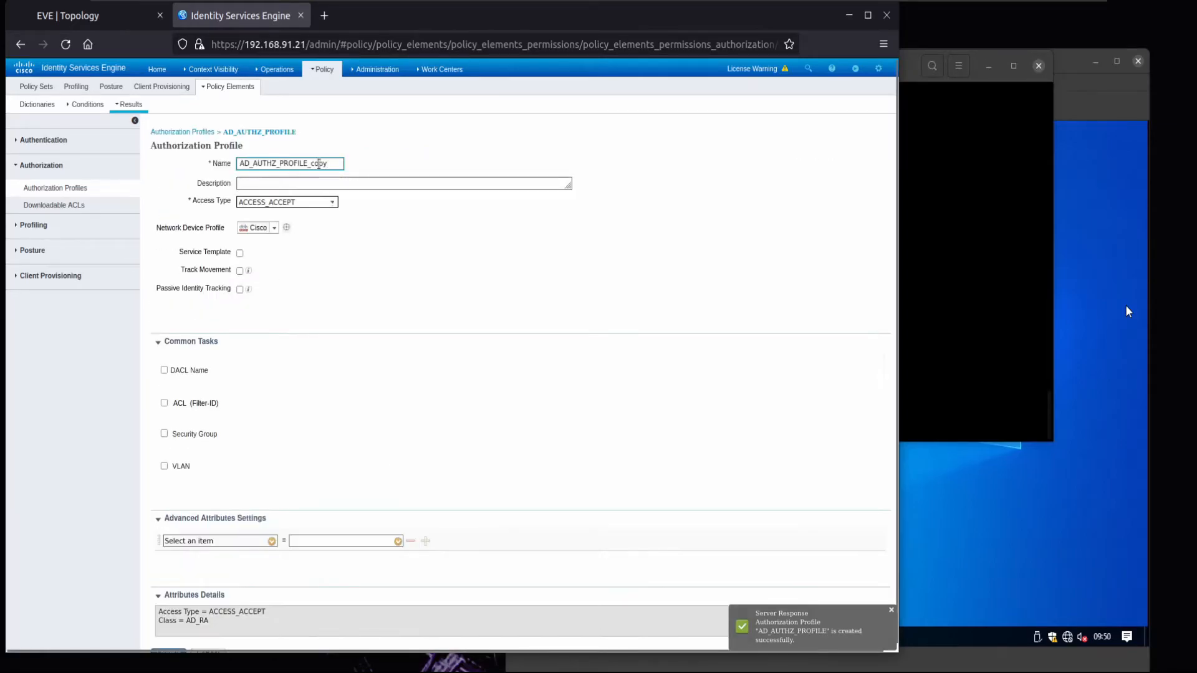
key("BackSpace")
key("BackSpace")
key("BackSpace")
key("BackSpace")
key("Home")
key("Delete")
key("Delete")
type("ISE")
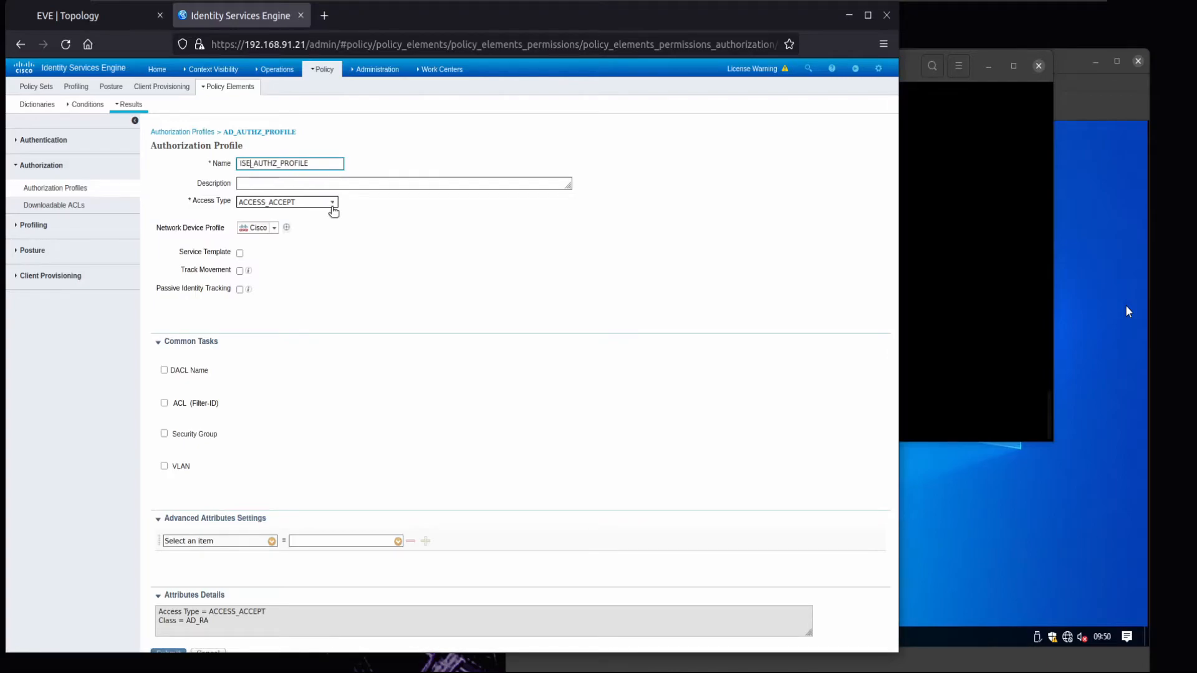
scroll(290, 370, "down", 6)
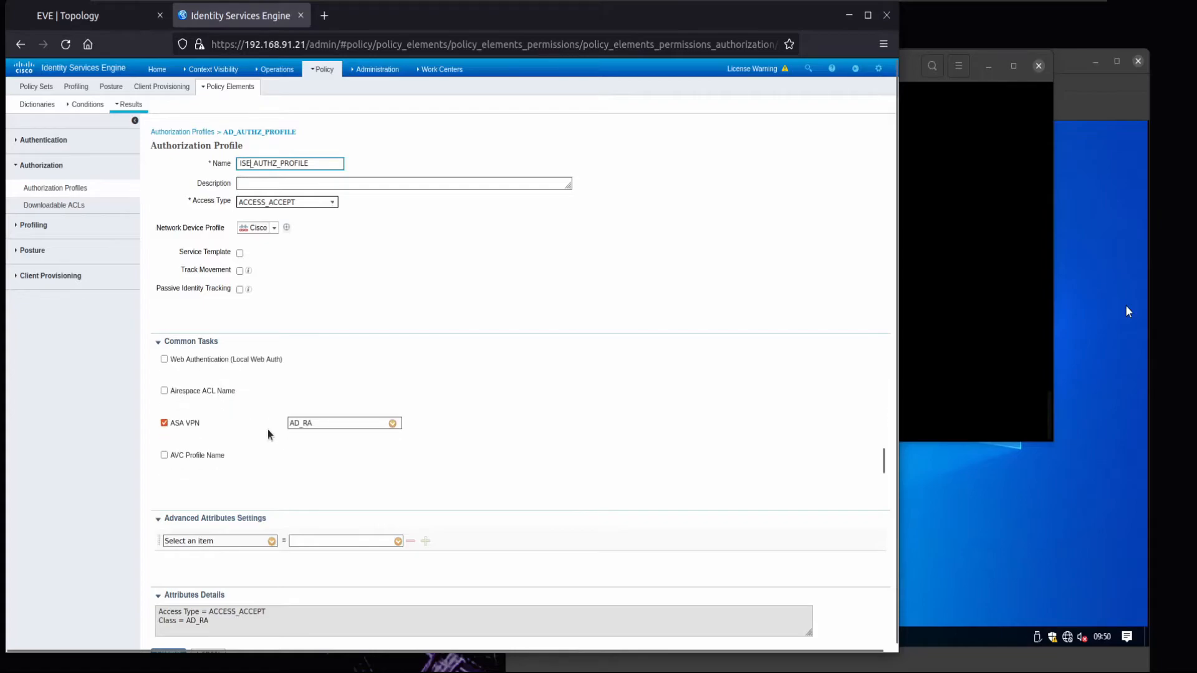
left_click(298, 423)
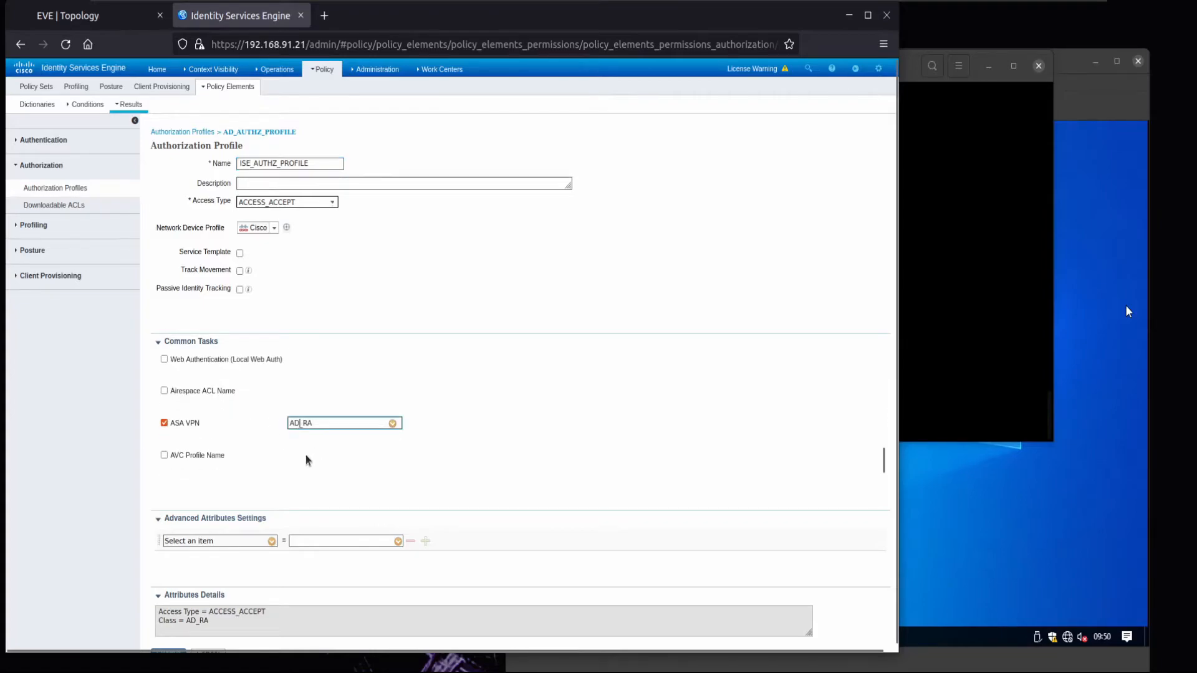
key("BackSpace")
key("BackSpace")
type("ISE")
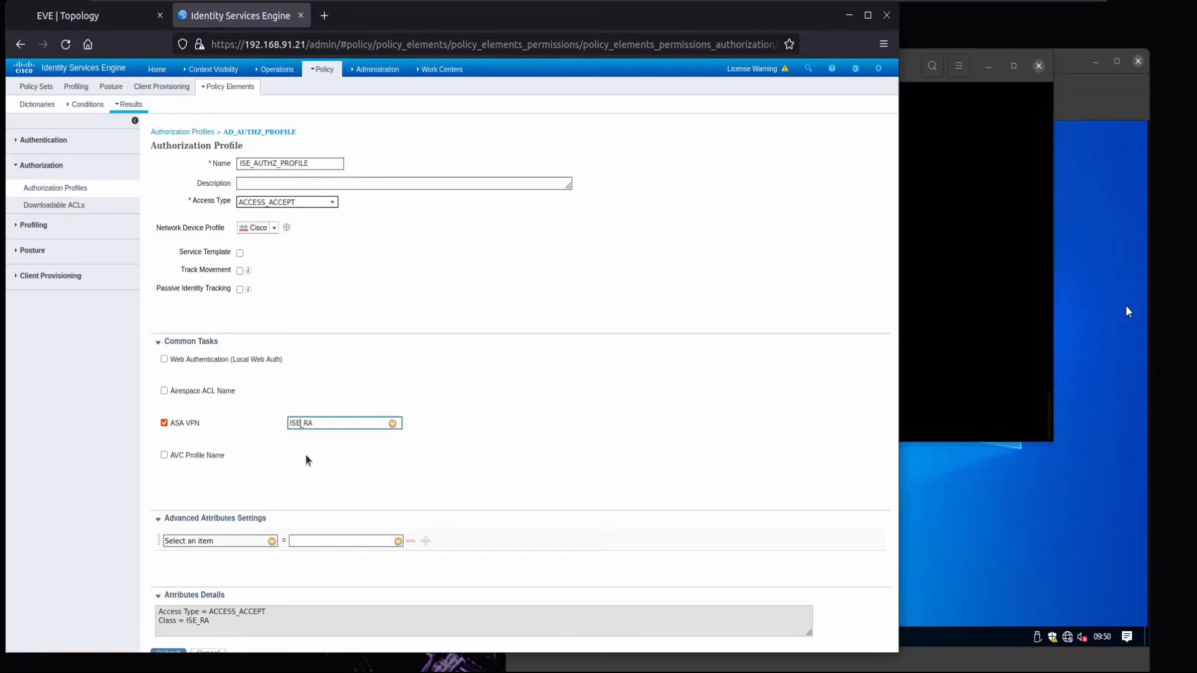
scroll(274, 553, "down", 1)
left_click(168, 646)
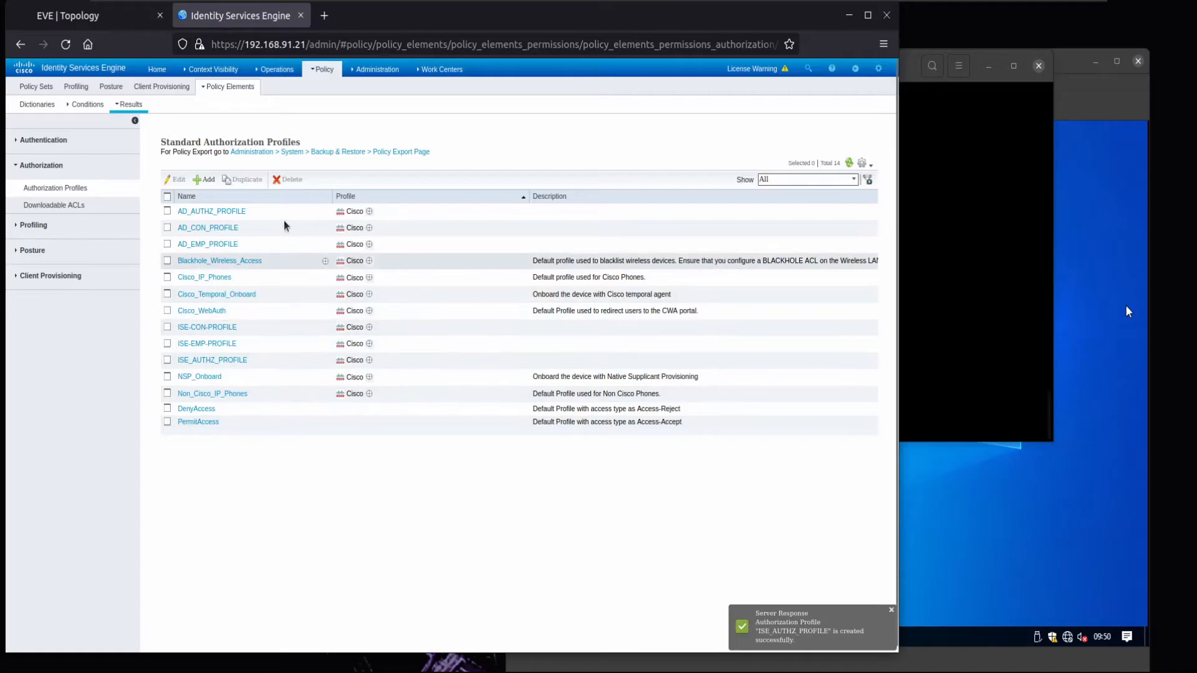
- Add a new policy set named VPN RA POLICY
left_click(327, 88)
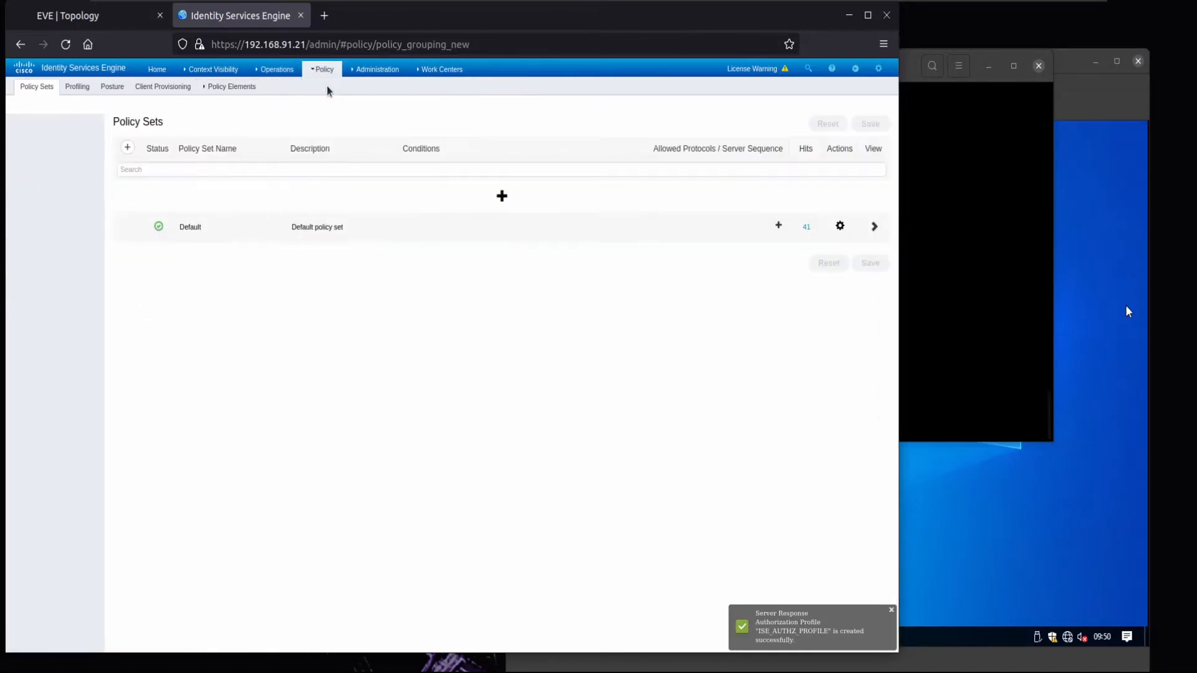
left_click(450, 194)
triple_click(124, 196)
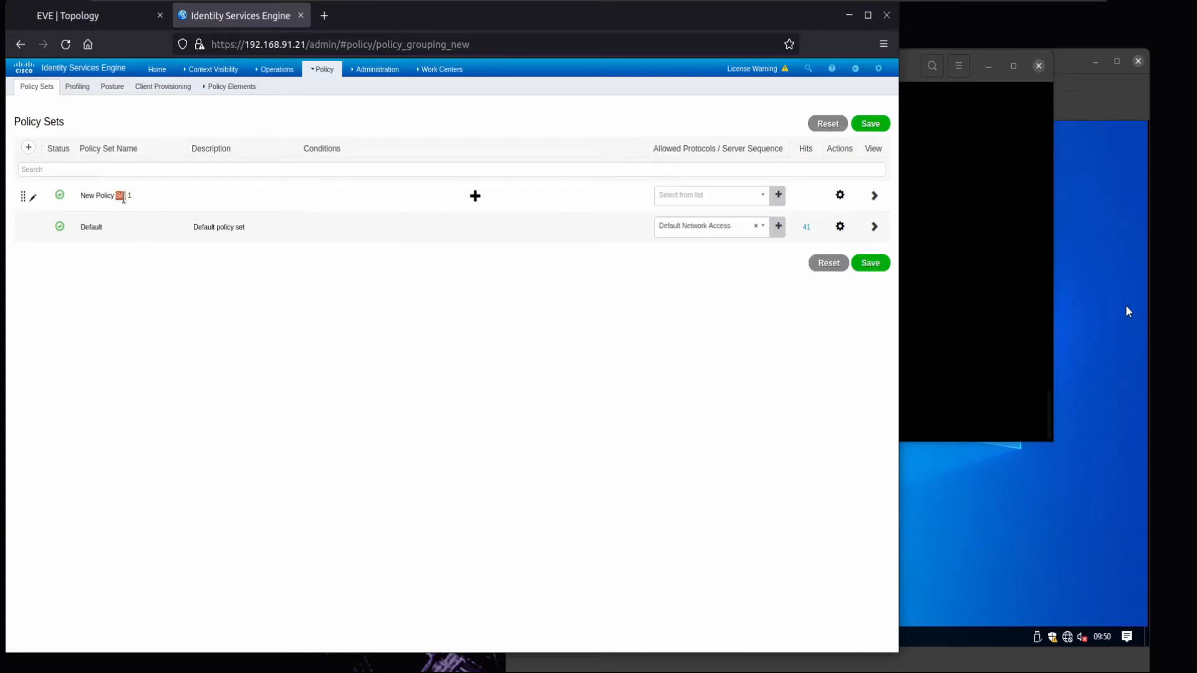
type("VPN RA PO")
- Give the policy set a condition matching Device Type equals Firewalls
left_click(441, 199)
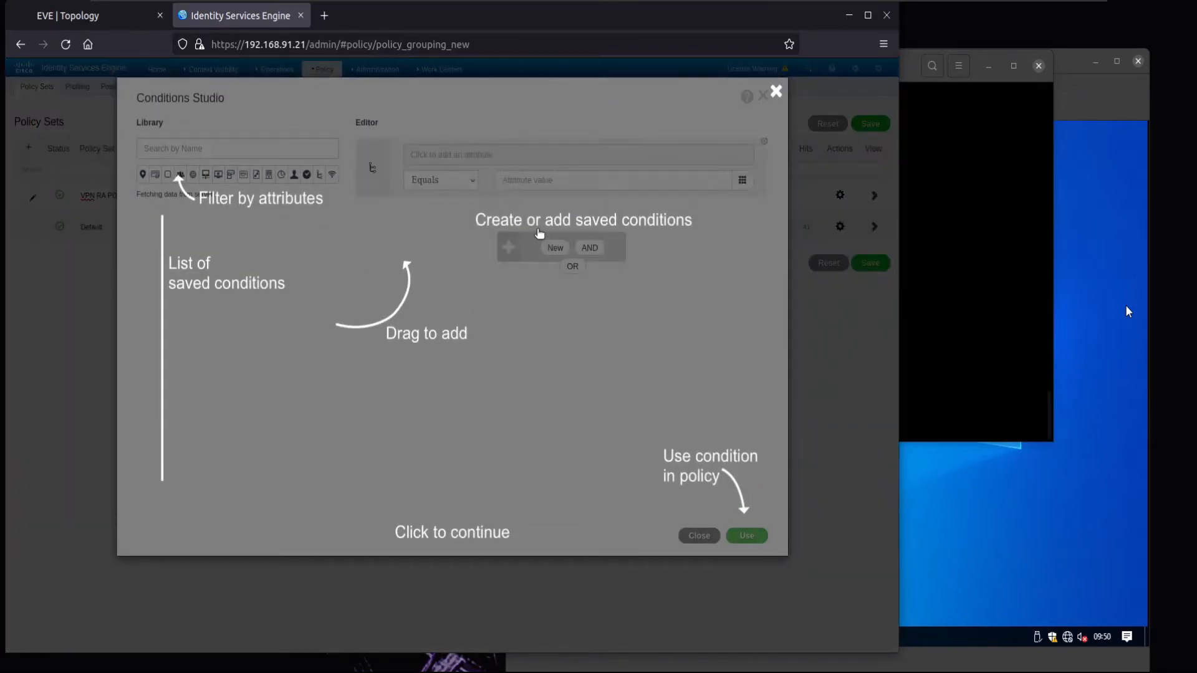
left_click(626, 392)
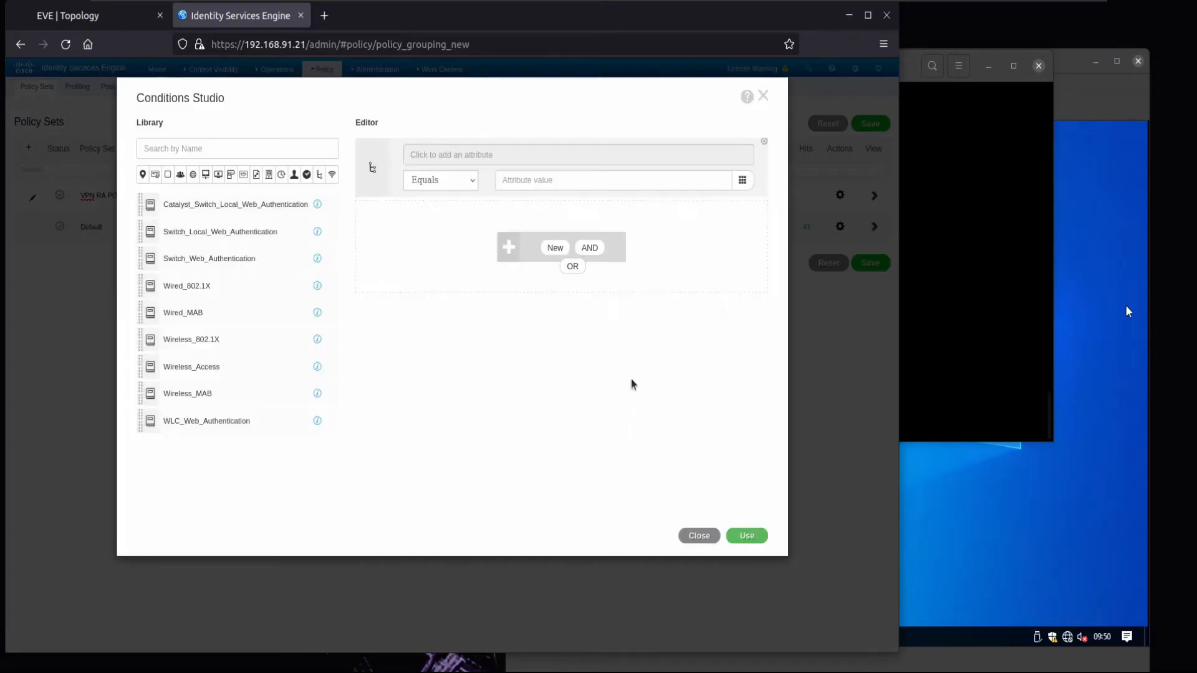
left_click(525, 165)
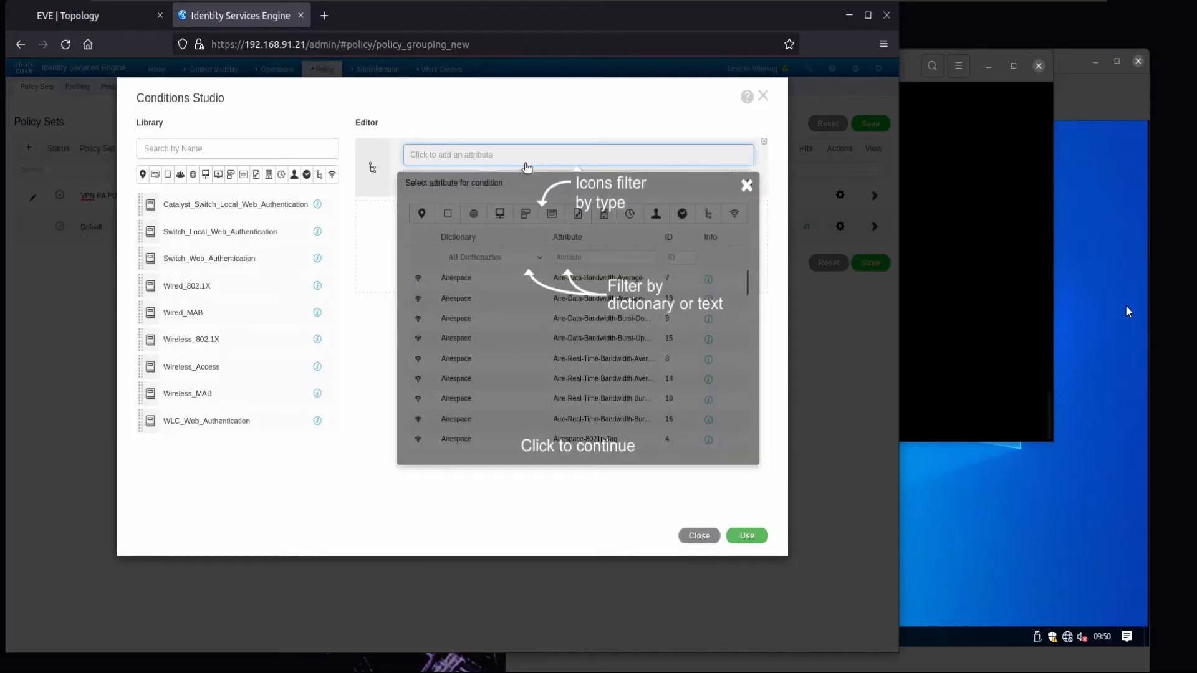
left_click(555, 254)
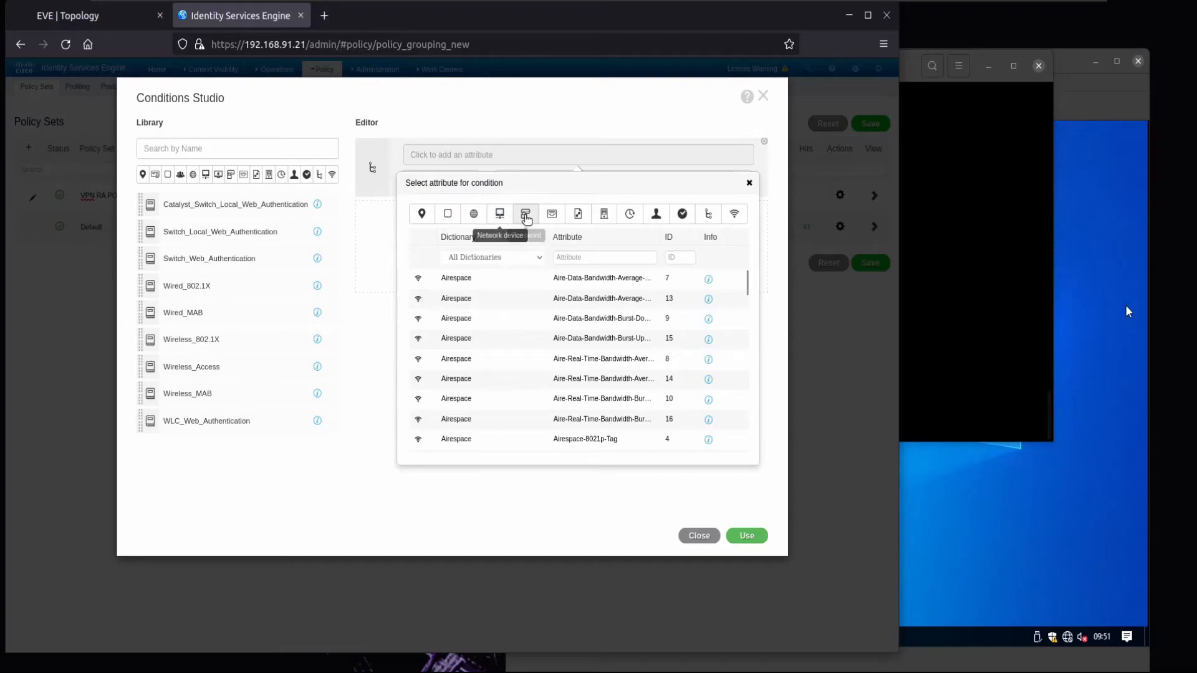
left_click(505, 215)
left_click(493, 278)
left_click(580, 180)
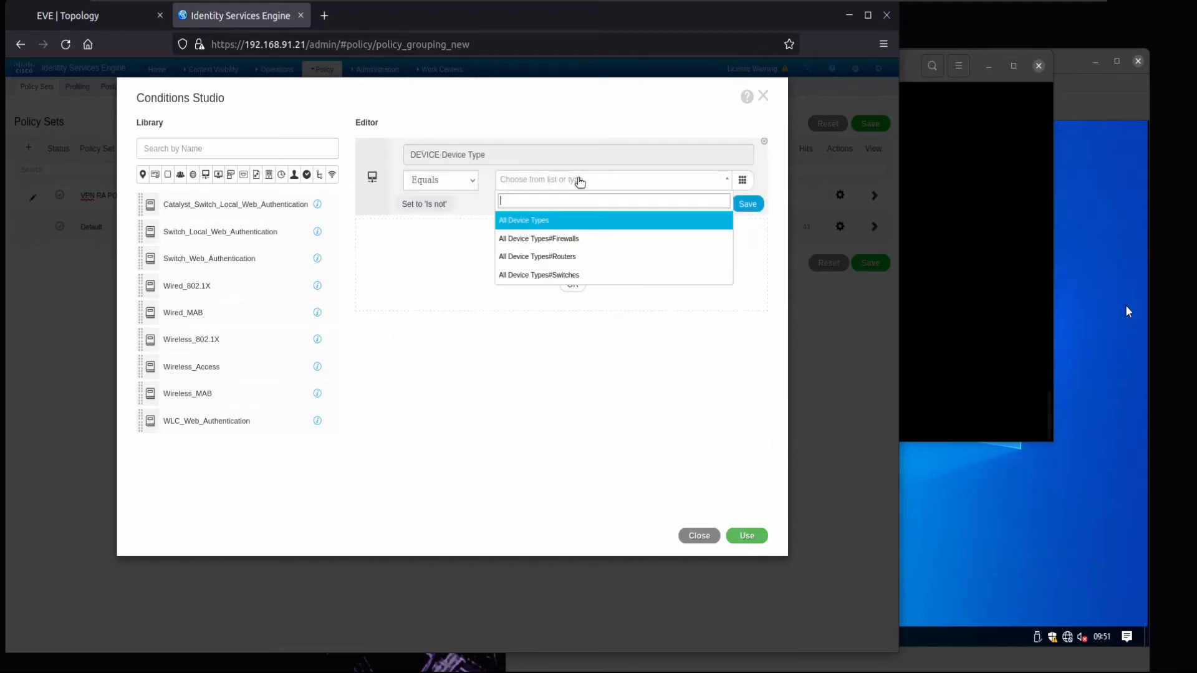
left_click(568, 241)
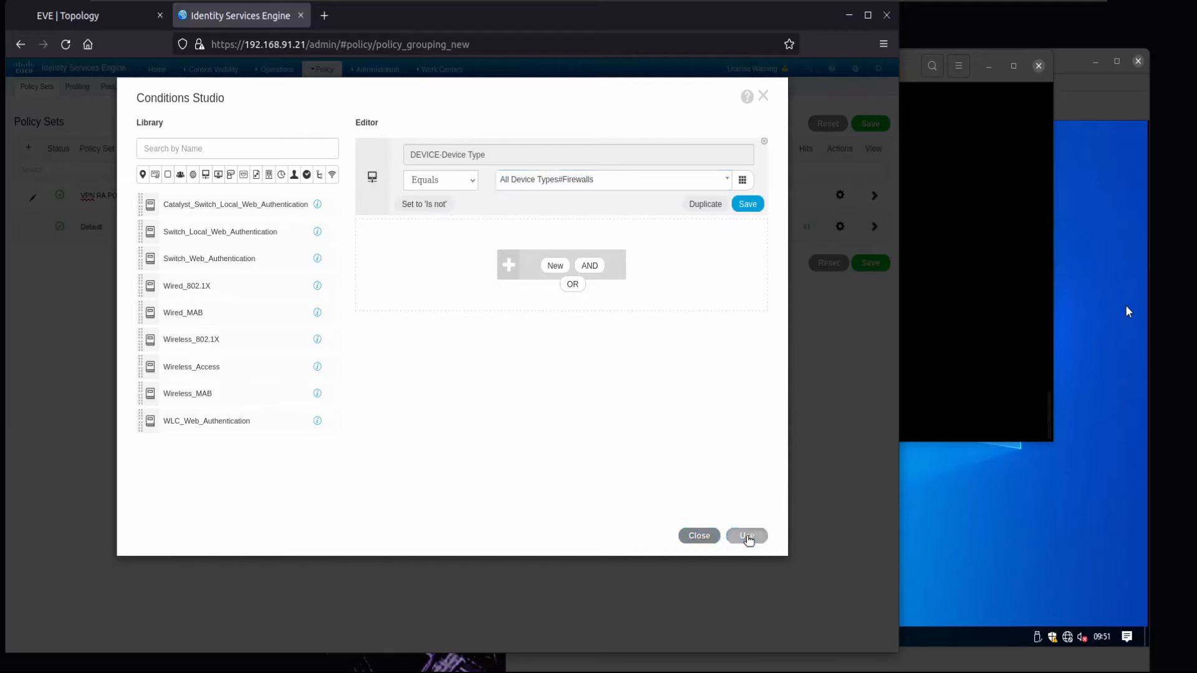
left_click(748, 536)
- Set allowed protocols to Default Network Access and save the VPN RA POLICY set
left_click(719, 198)
left_click(684, 251)
left_click(870, 262)
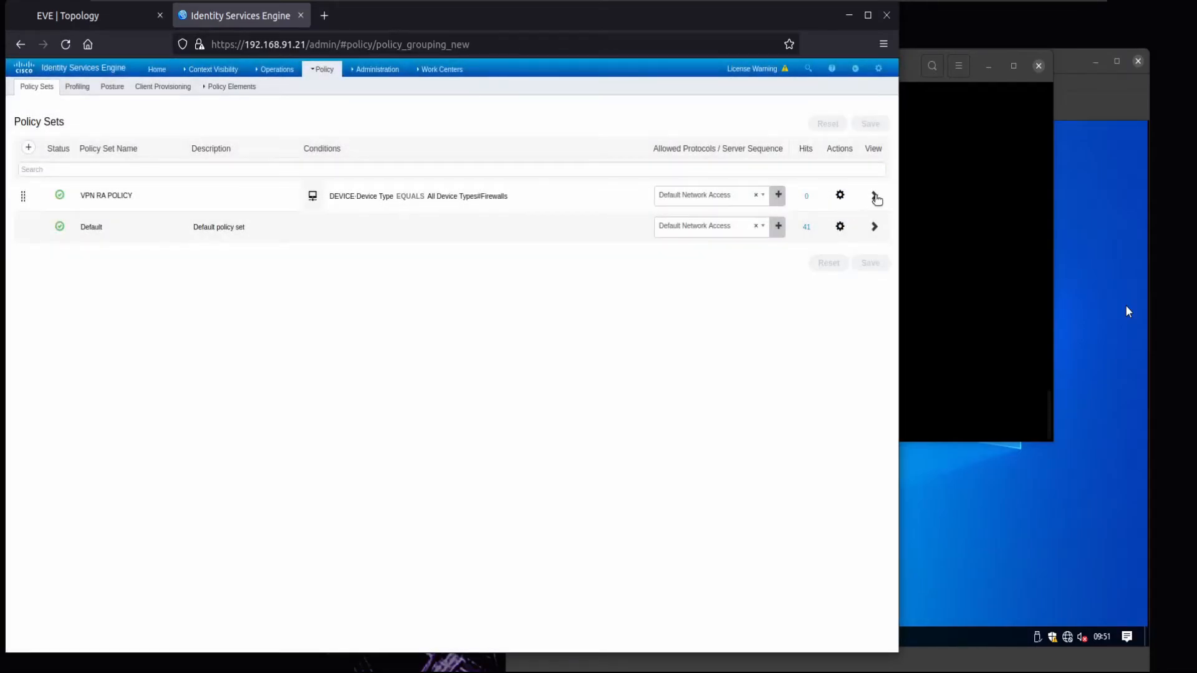
left_click(871, 196)
- Add a new authorization rule named AD AUTHZ POLICY to the VPN RA POLICY set
left_click(49, 234)
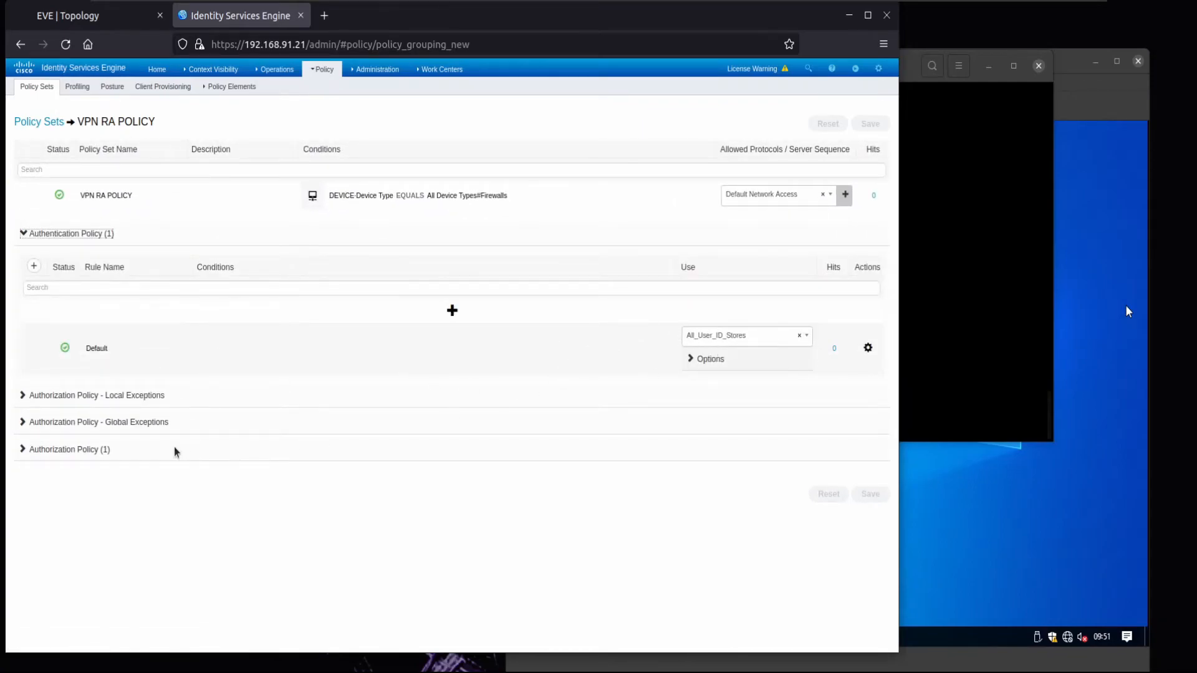
left_click(82, 449)
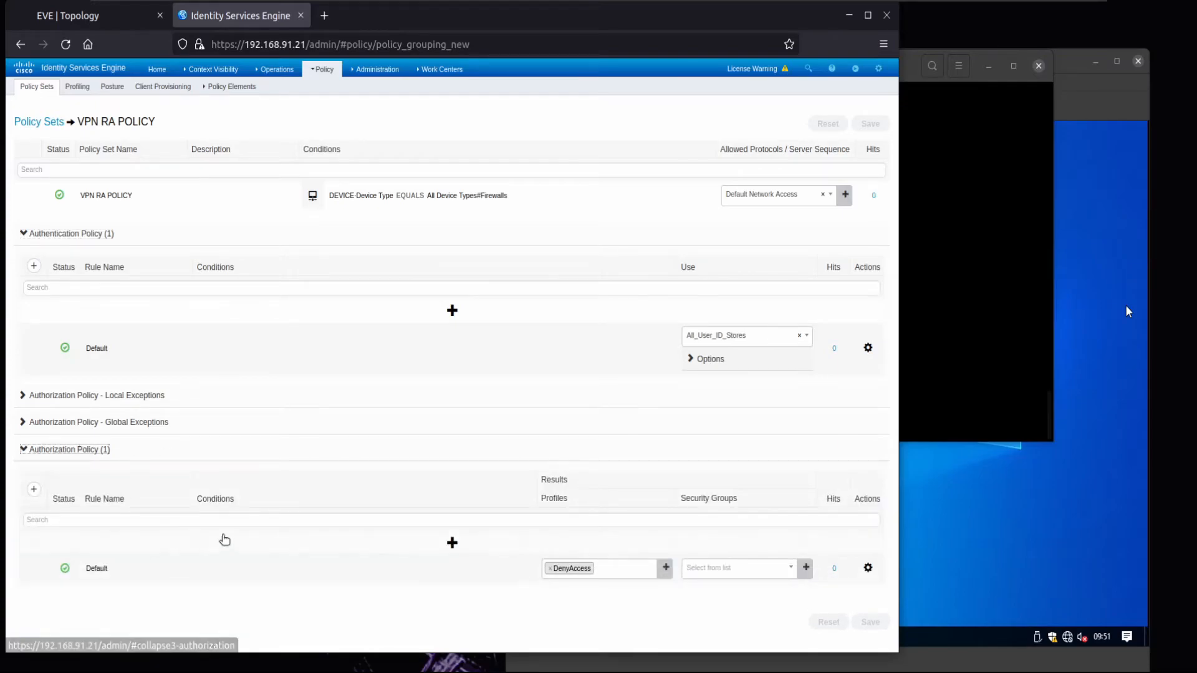
left_click(451, 543)
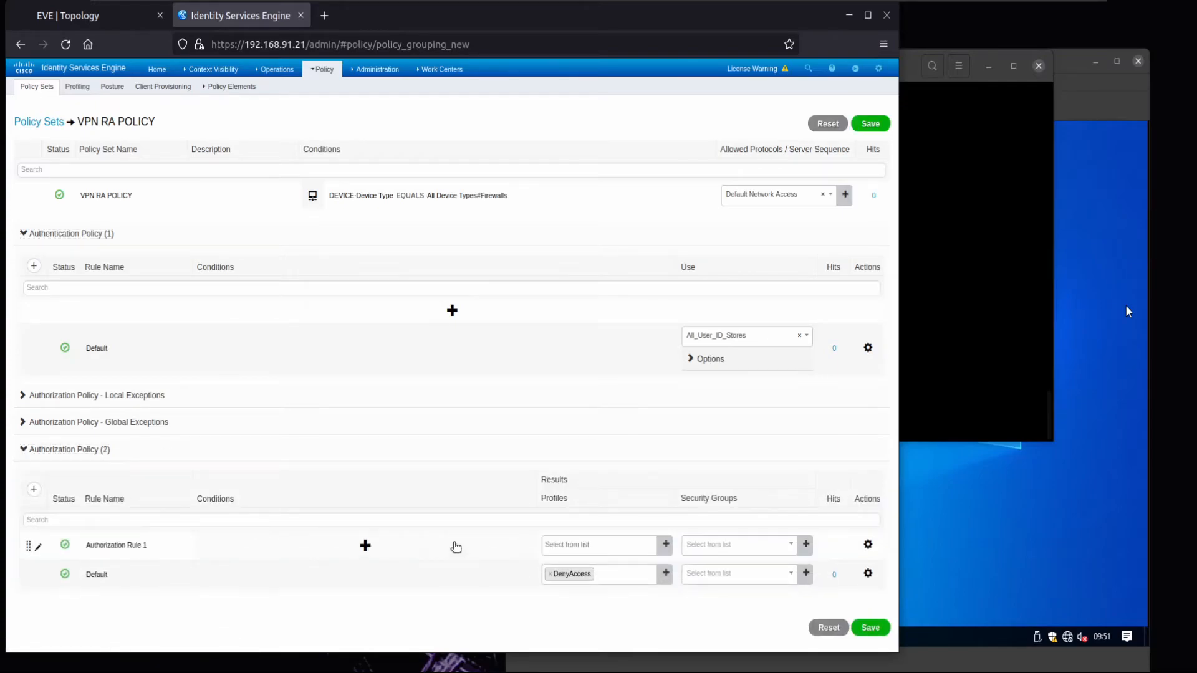
left_click(126, 544)
type("AD AUTHZ P")
- Set the rule's first condition to Device Type equals All Device Types#Firewalls
left_click(301, 551)
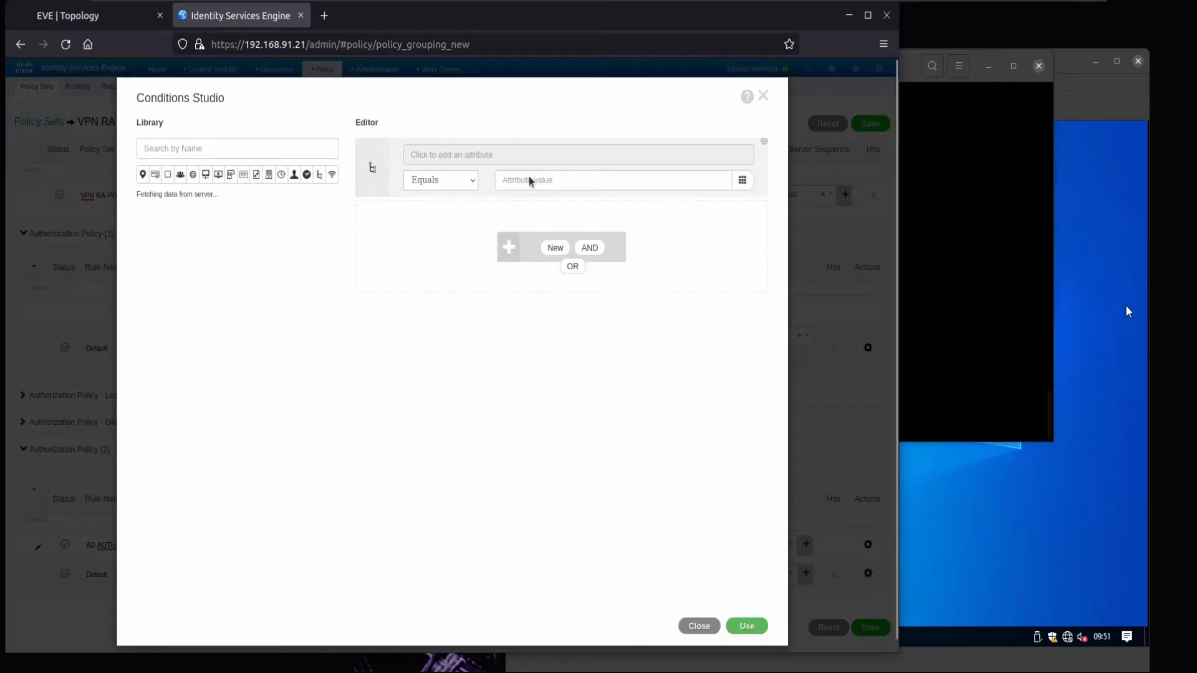
left_click(520, 156)
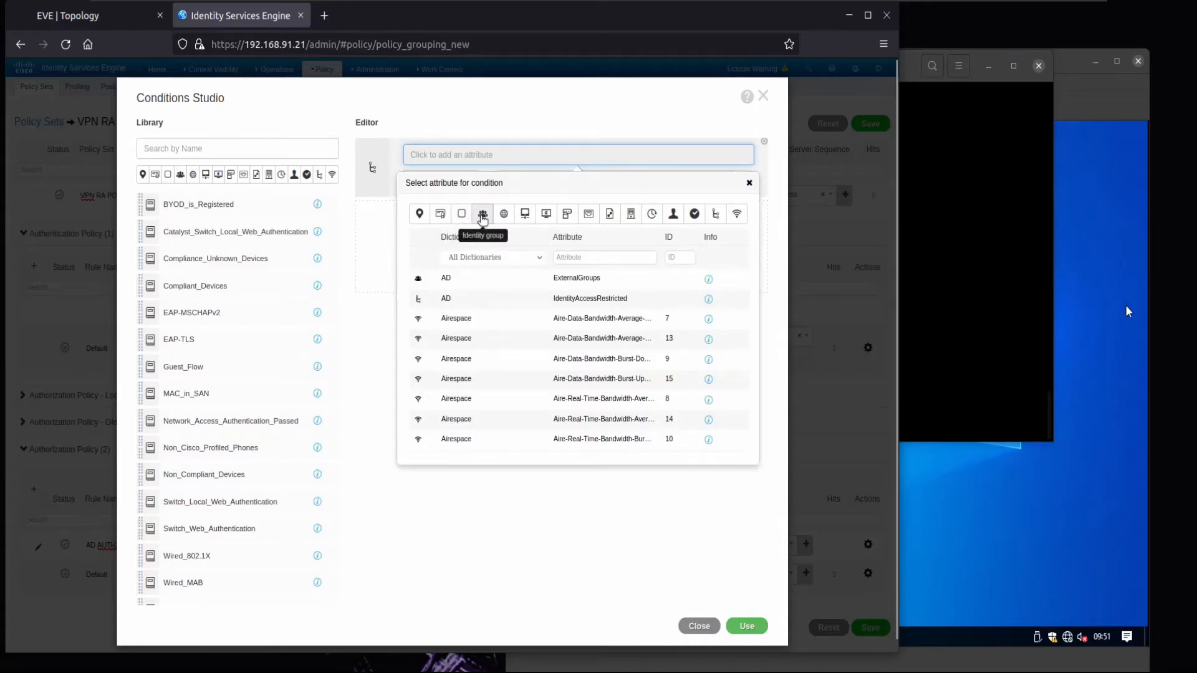
left_click(525, 215)
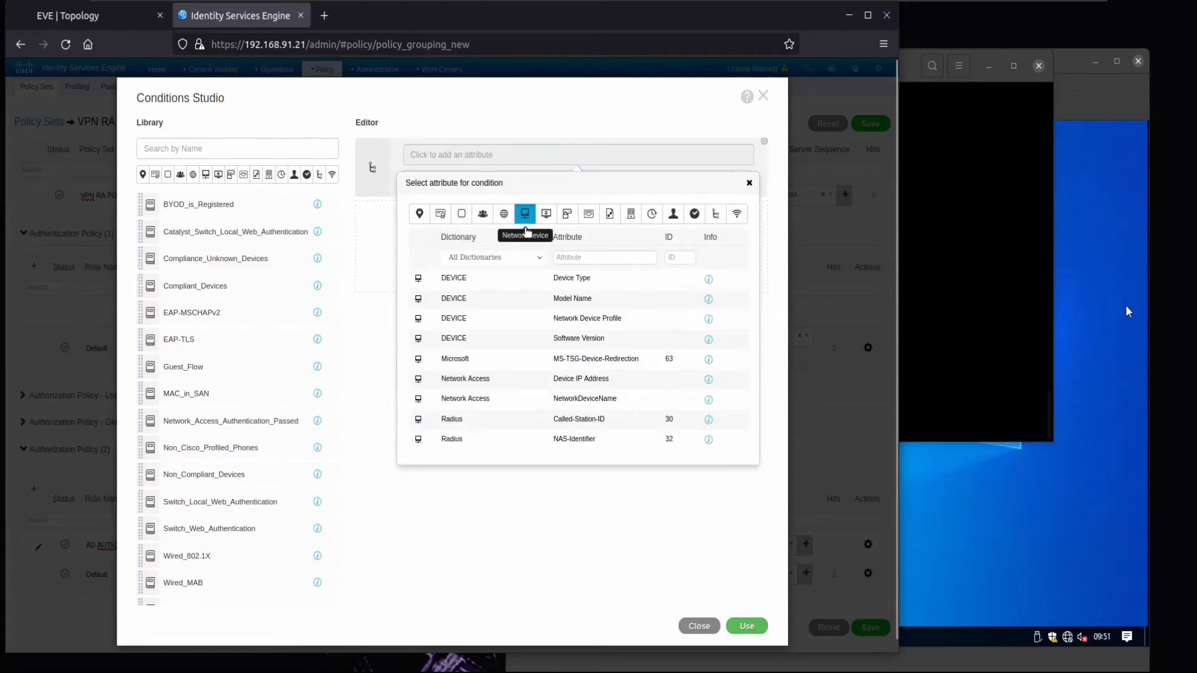
left_click(584, 276)
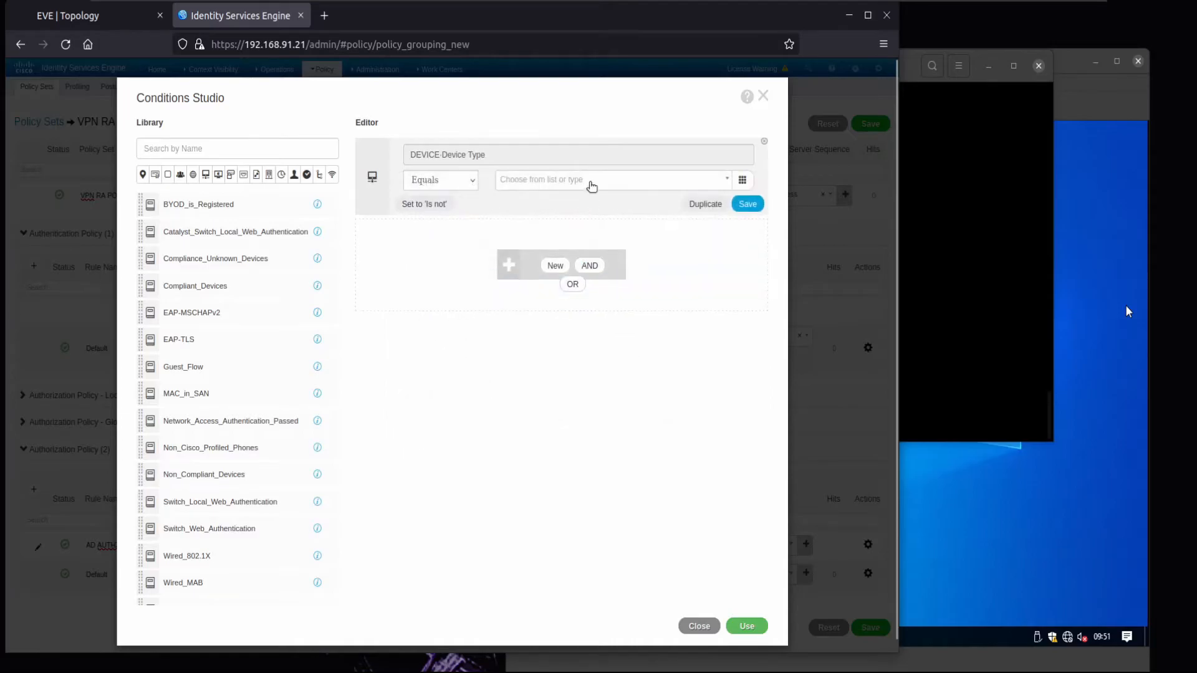
left_click(593, 181)
left_click(567, 236)
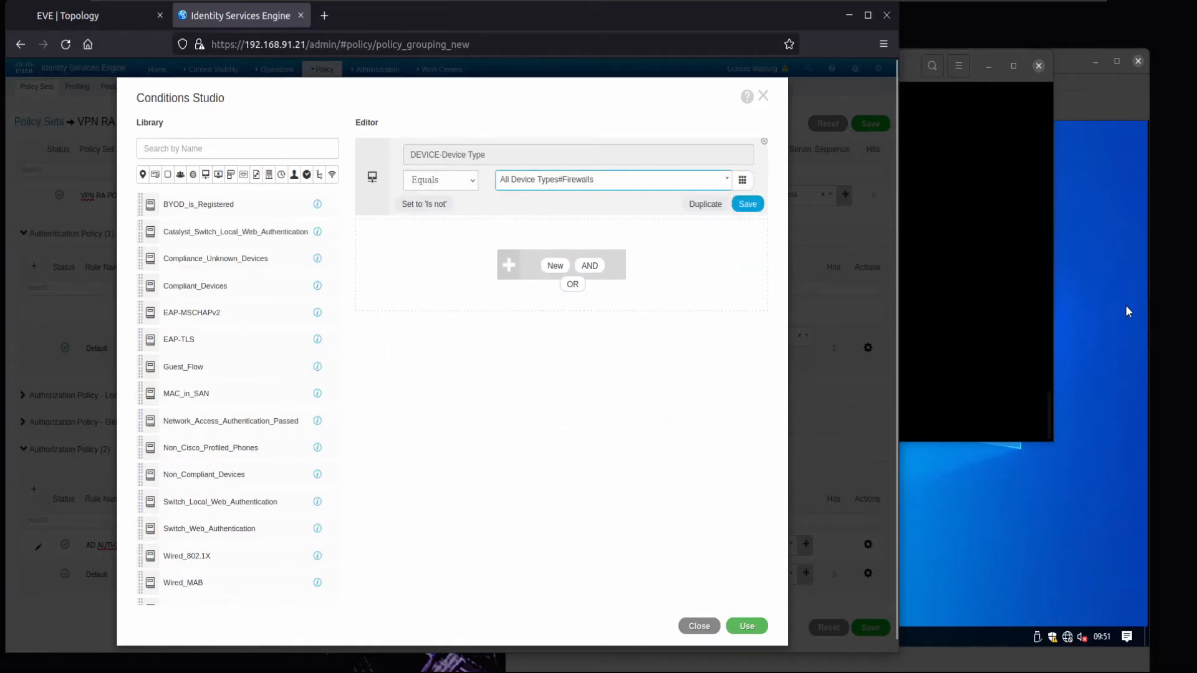
- AND it with AD ExternalGroups equals bulltech.com/Users/Domain Users and apply the conditions
left_click(551, 266)
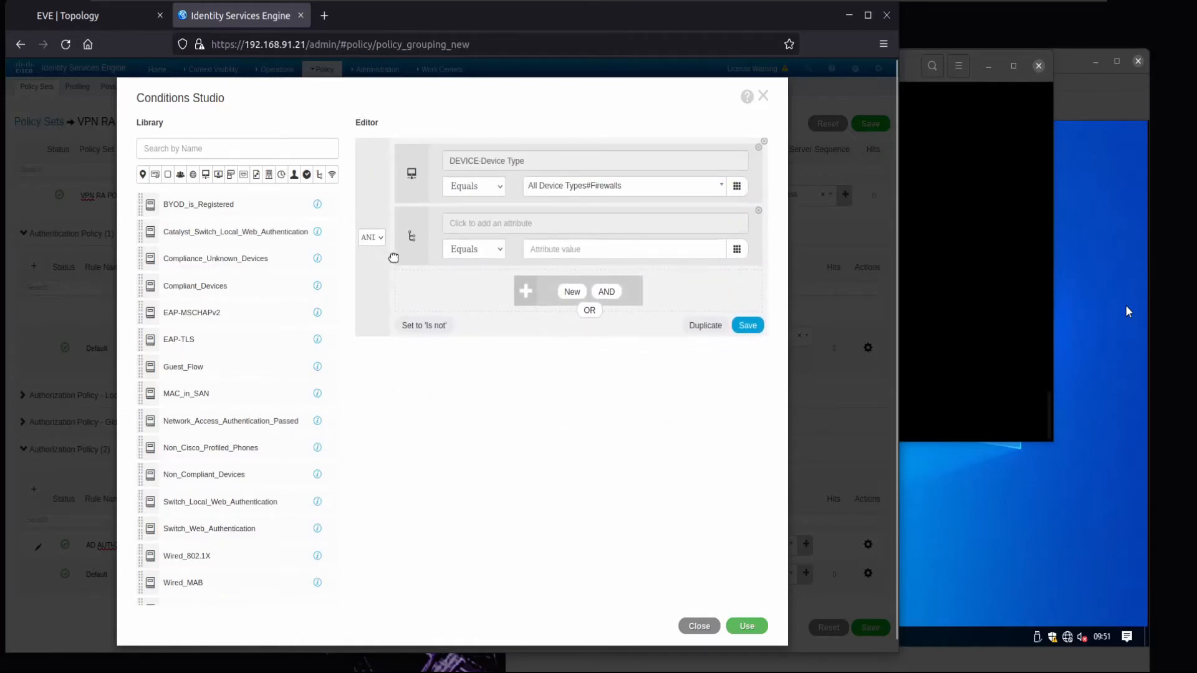
left_click(506, 225)
left_click(499, 282)
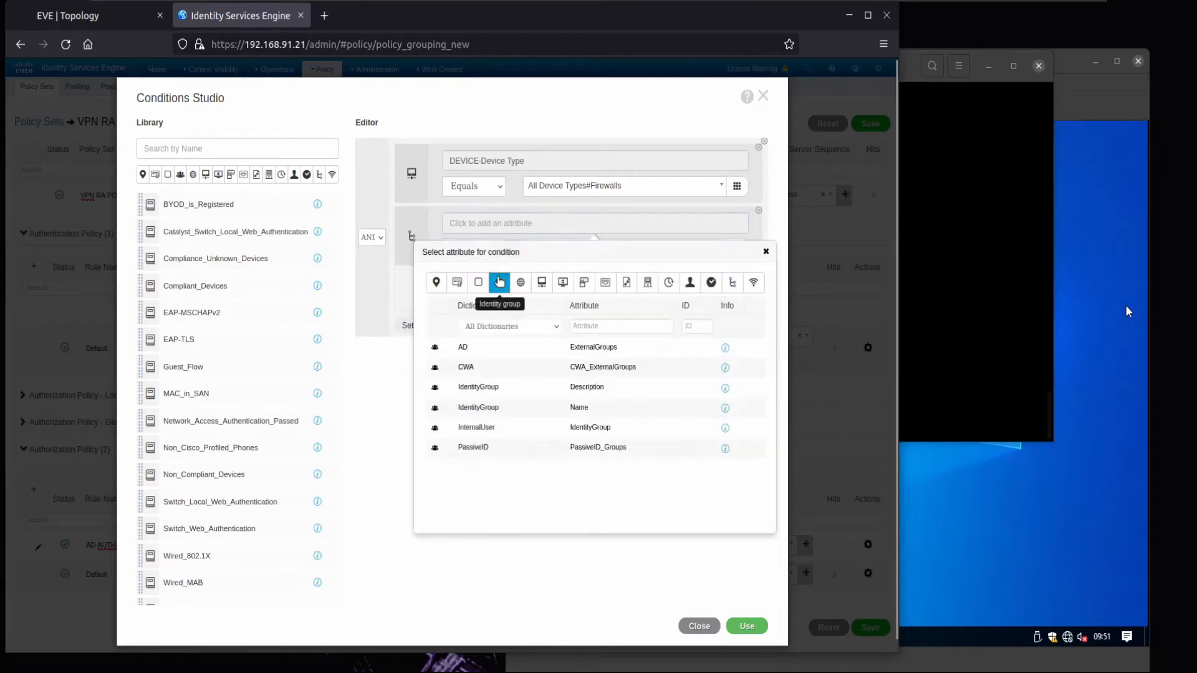
left_click(492, 346)
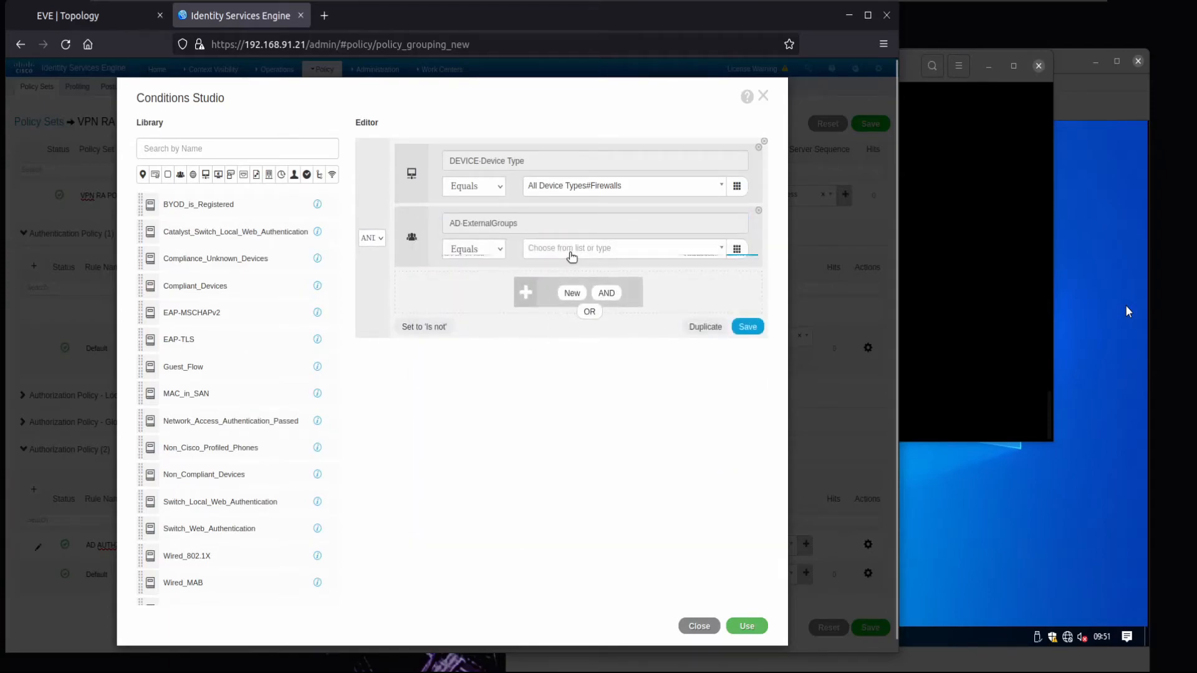
left_click(569, 248)
left_click(594, 311)
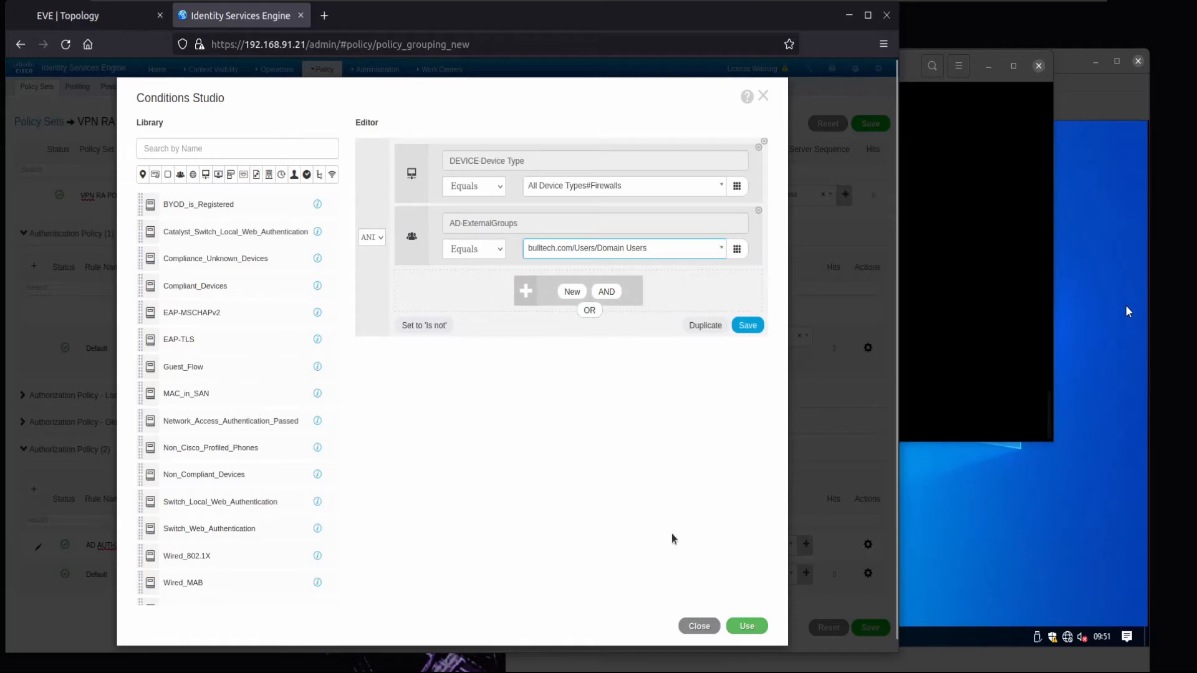
left_click(747, 625)
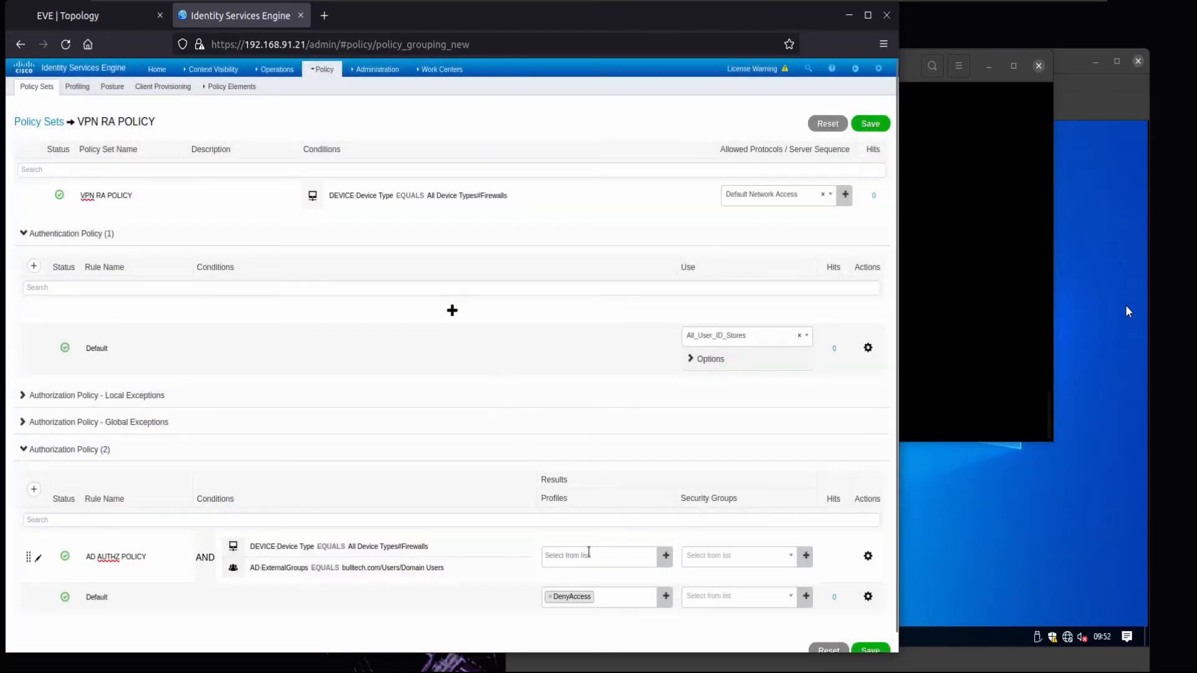
- Assign AD_AUTHZ_PROFILE as the rule's authorization profile
left_click(589, 554)
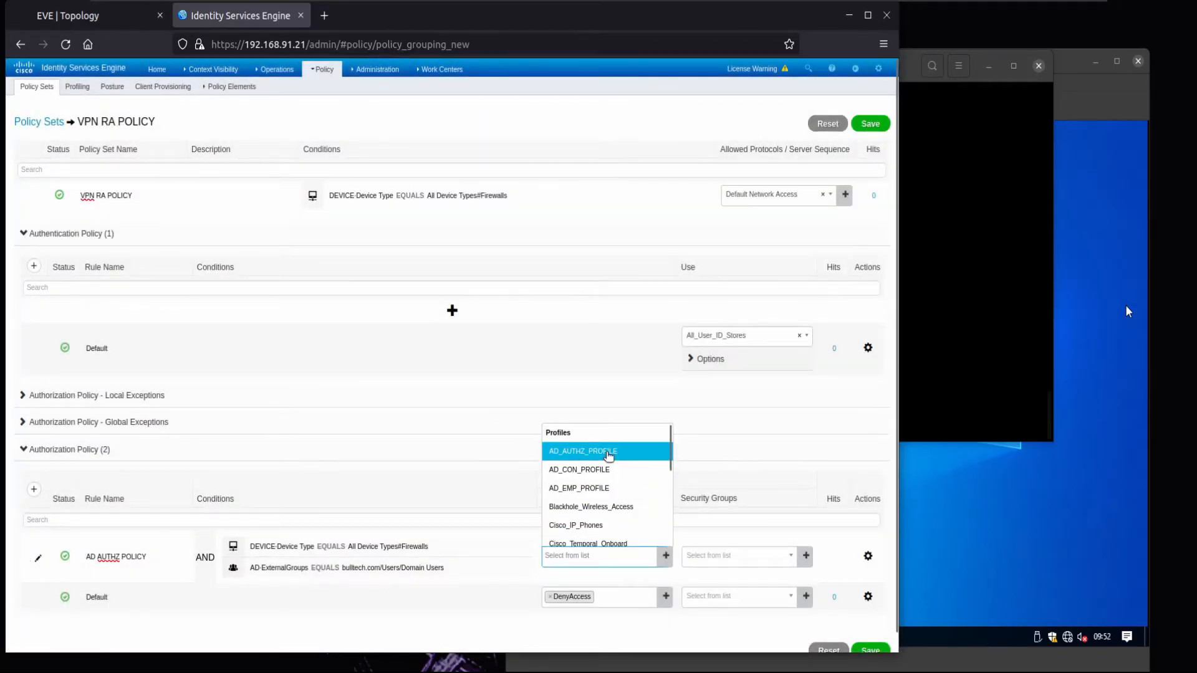
left_click(606, 451)
scroll(606, 453, "down", 1)
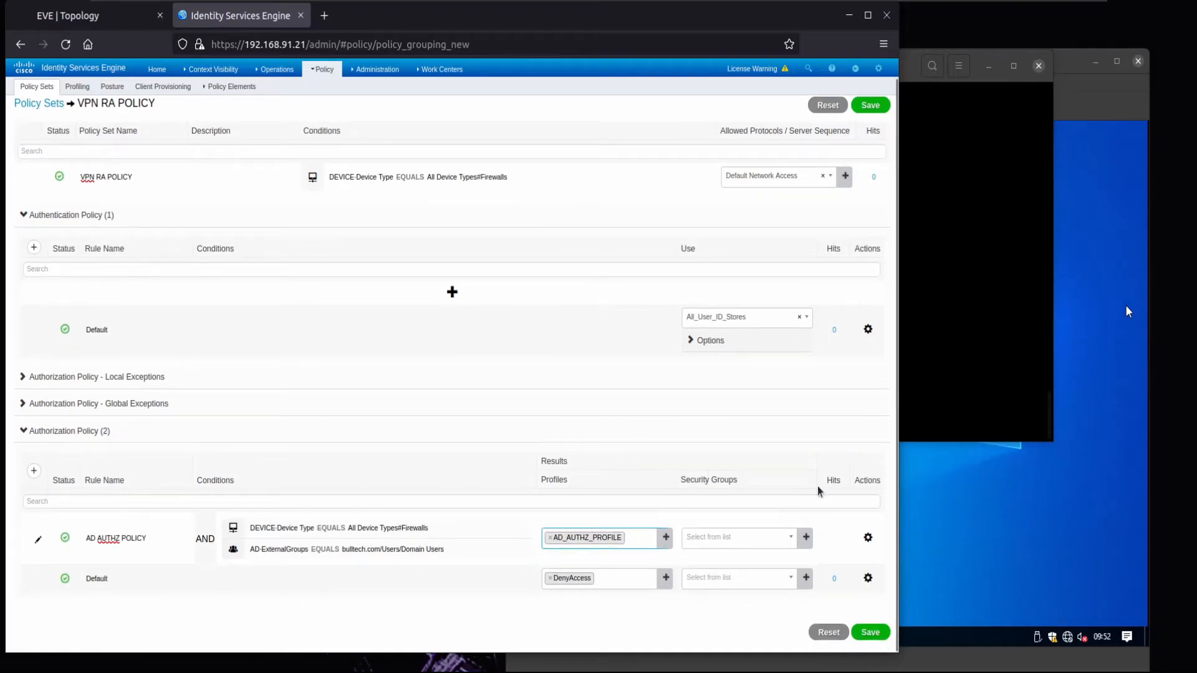
- Duplicate the AD AUTHZ POLICY rule below itself and rename the copy ISE AUTHZ POLICY
left_click(867, 537)
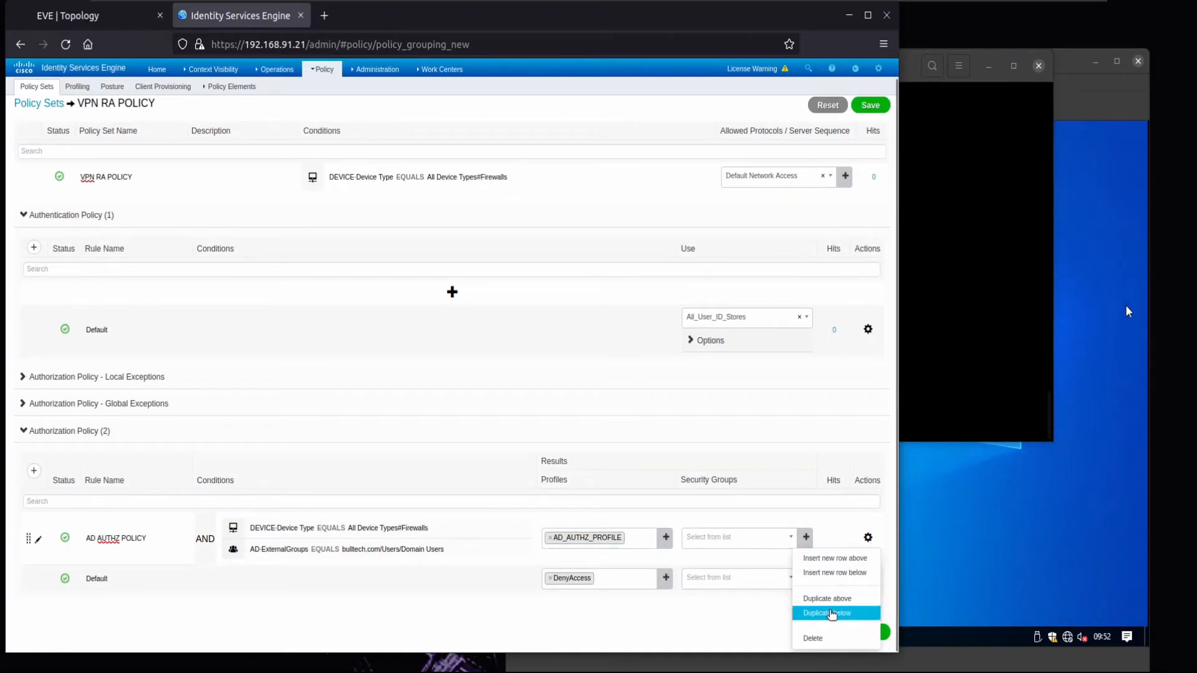
left_click(827, 613)
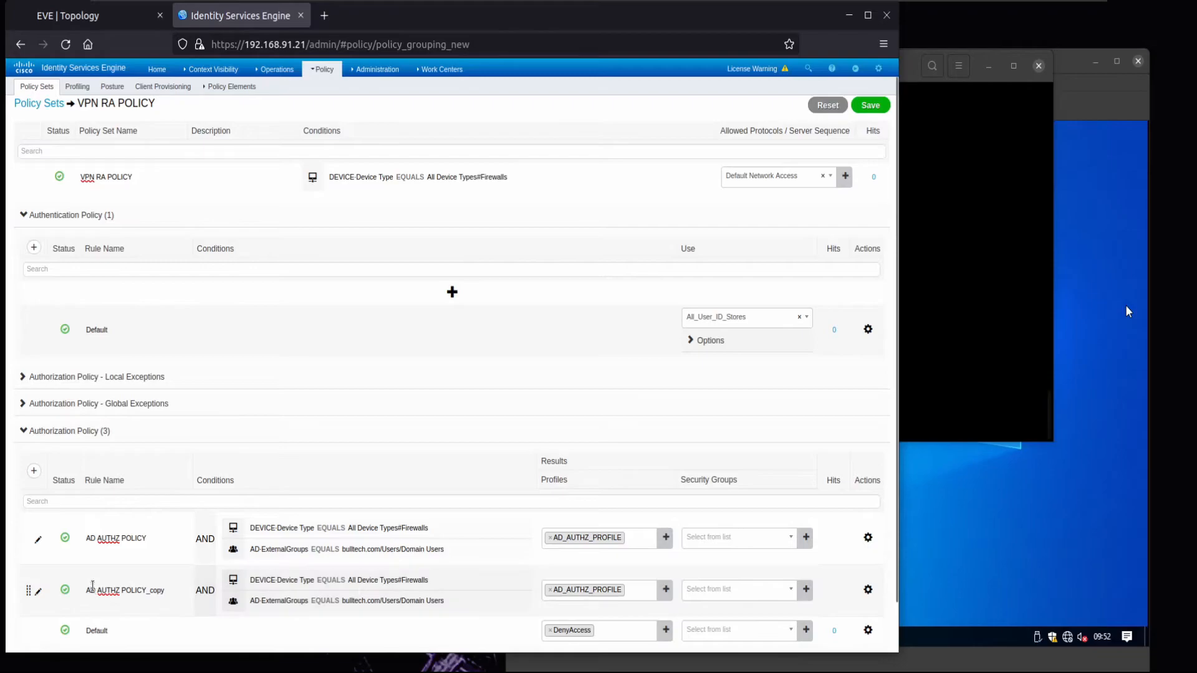
key("BackSpace")
type("ISE")
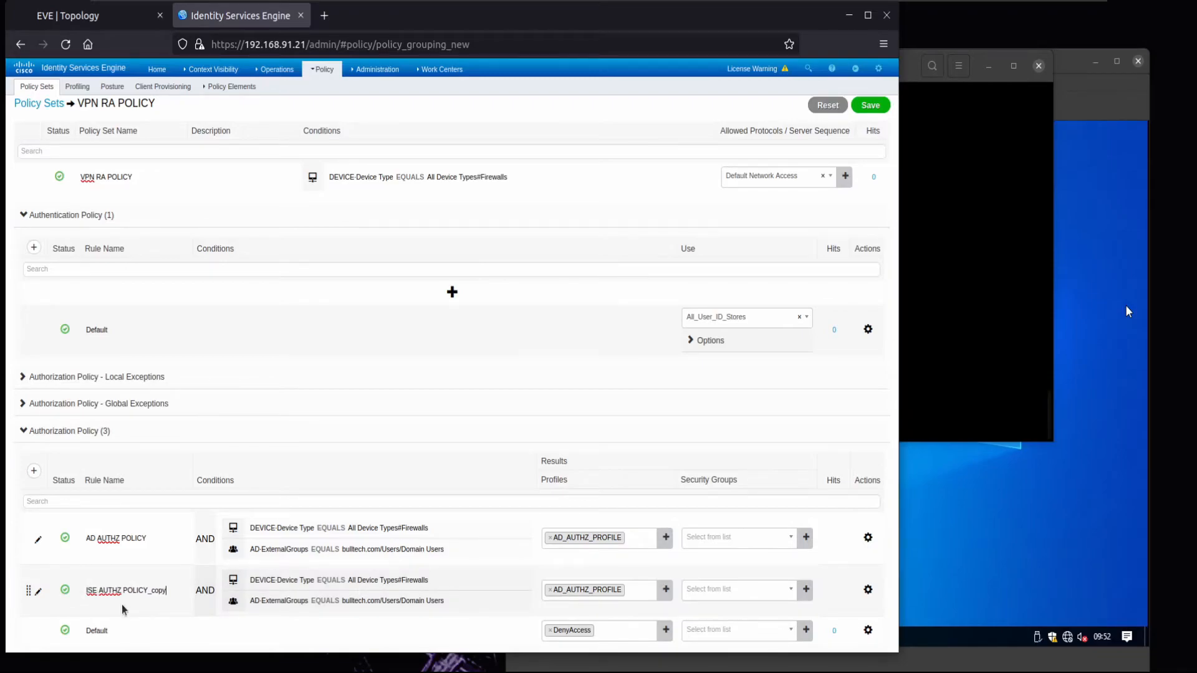
- Change the copy's second condition to IdentityGroup Name equals ISE_IG and apply it
left_click(356, 598)
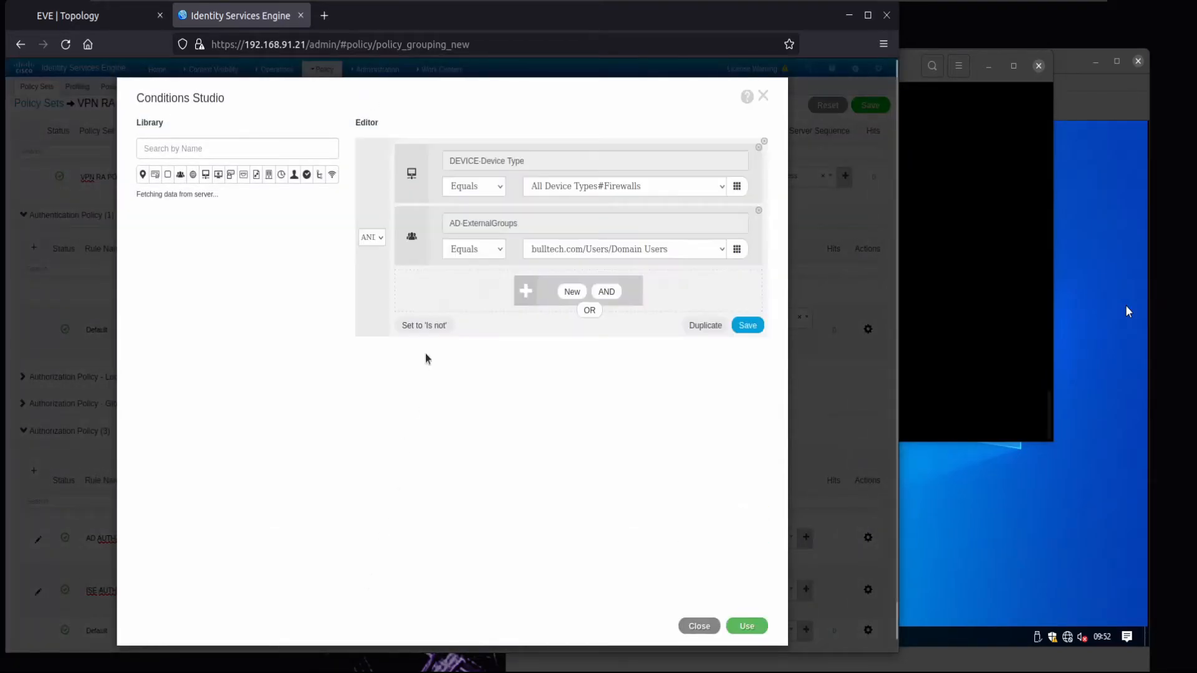
left_click(513, 224)
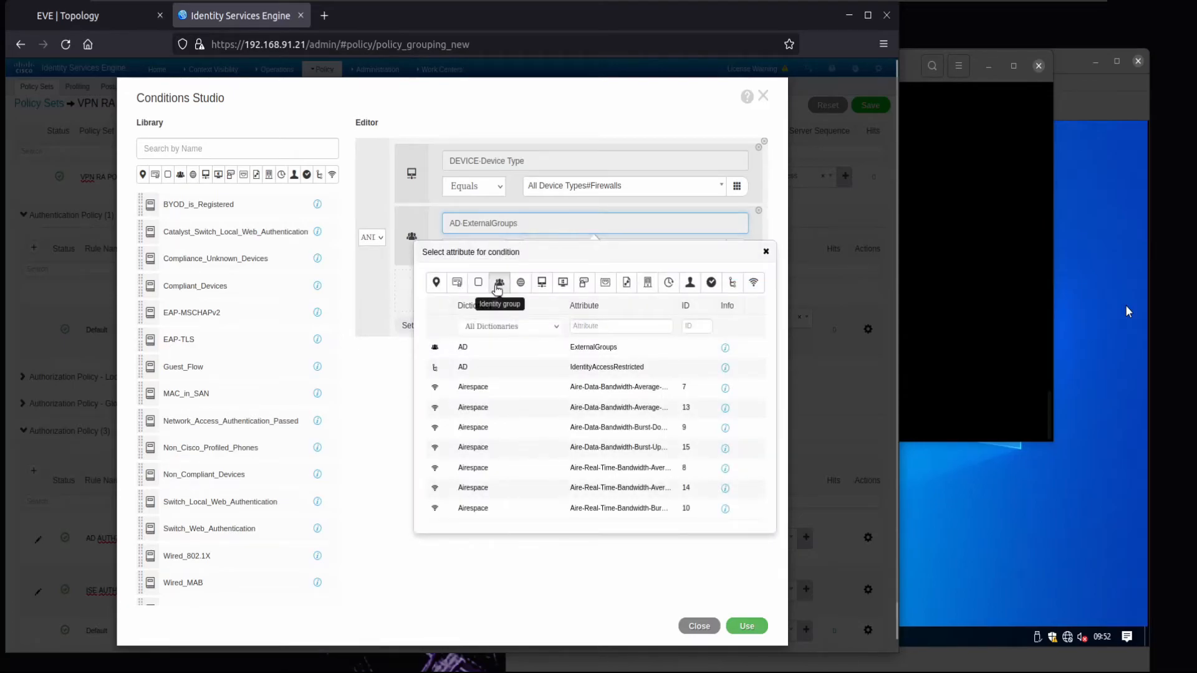
left_click(498, 283)
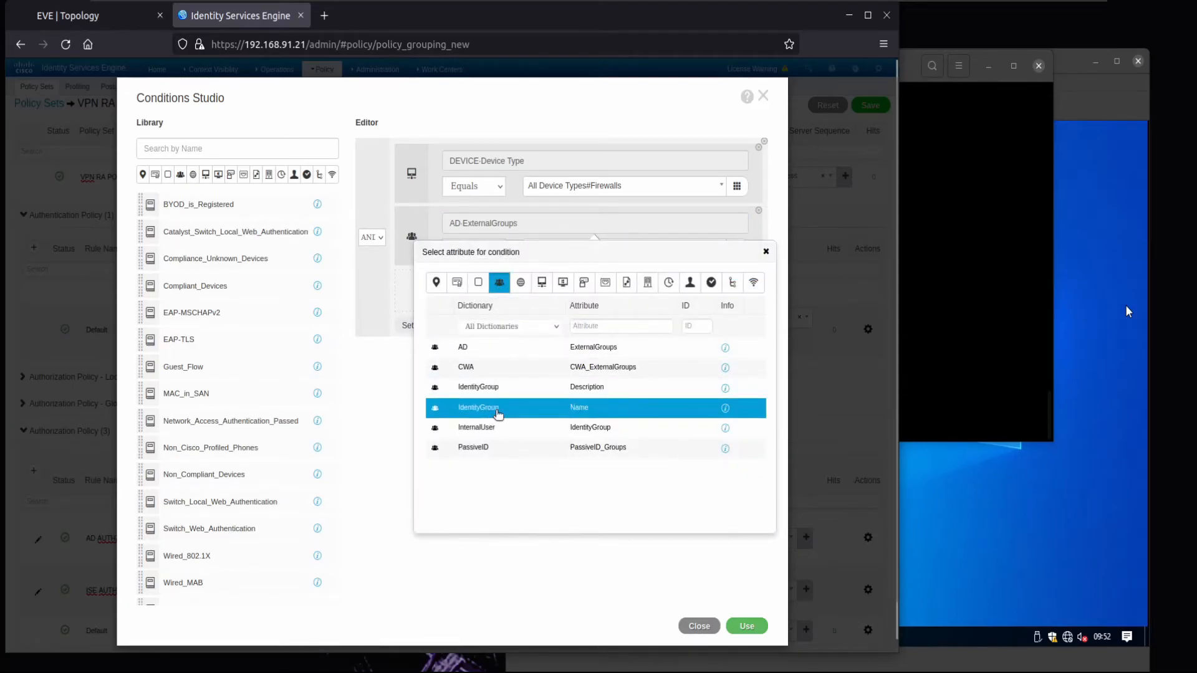
left_click(498, 413)
left_click(570, 249)
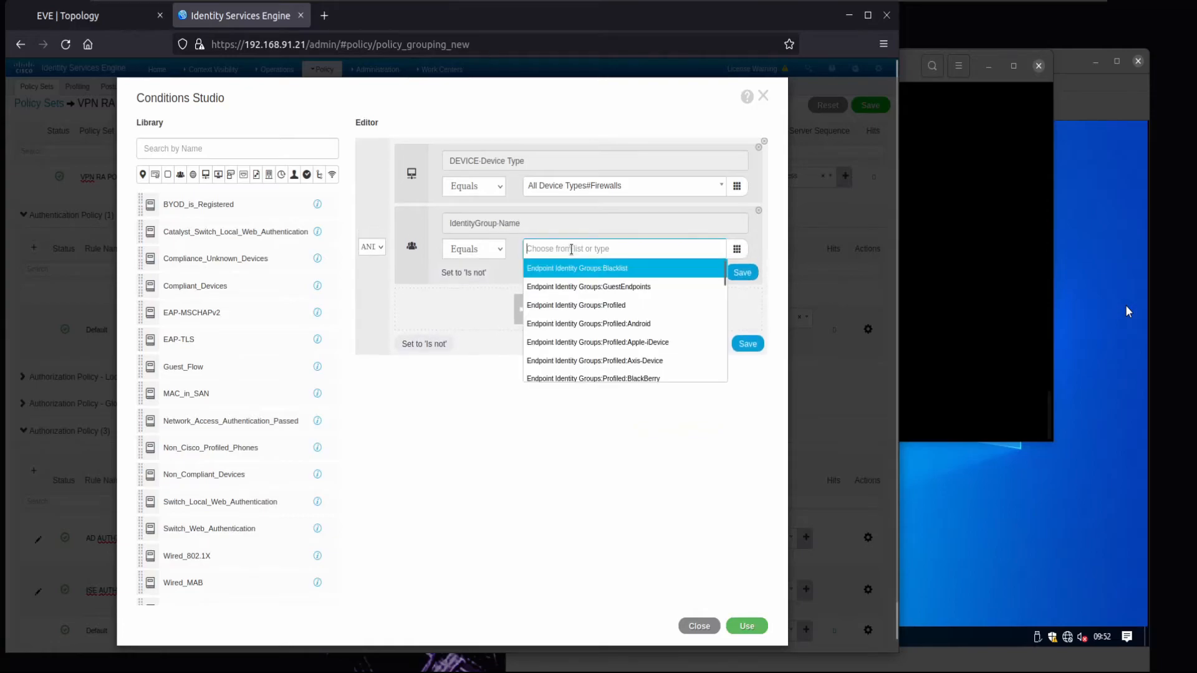
scroll(654, 321, "down", 10)
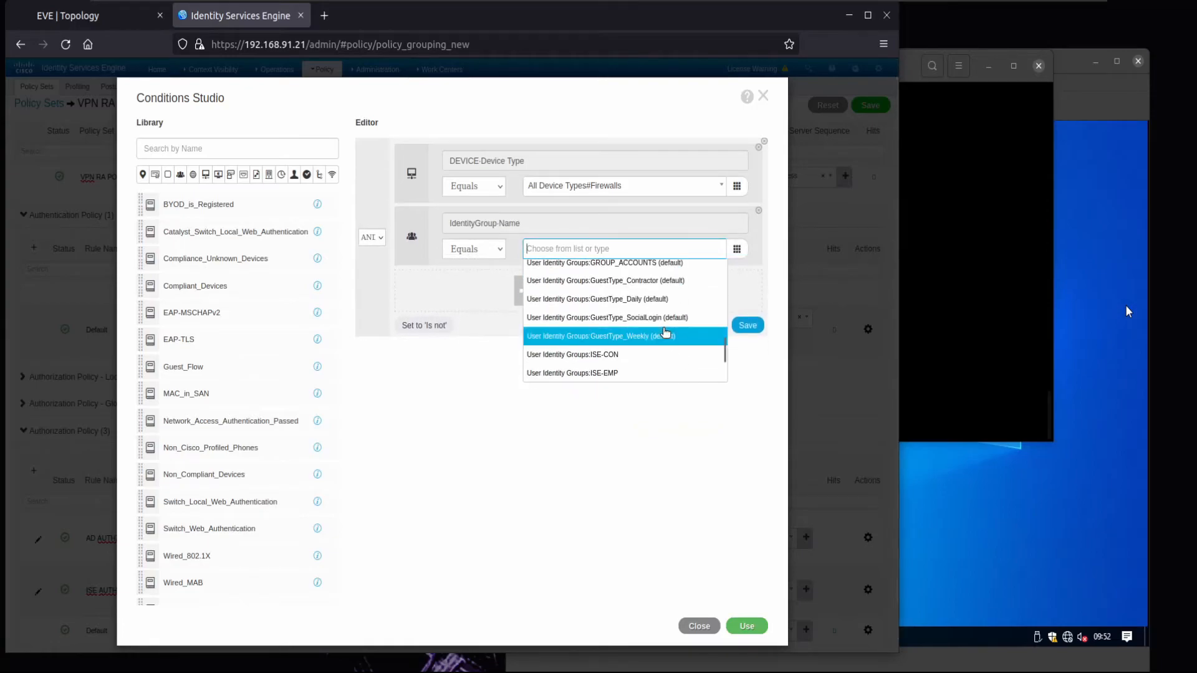
scroll(667, 337, "down", 4)
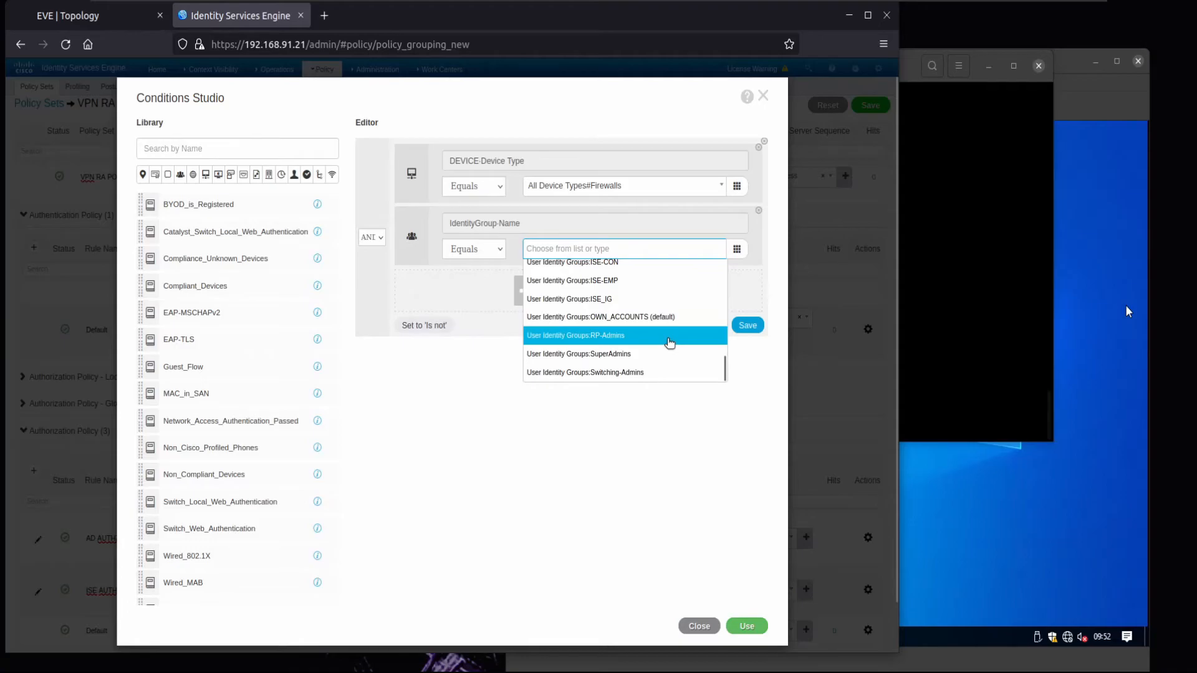
scroll(654, 318, "up", 1)
left_click(648, 316)
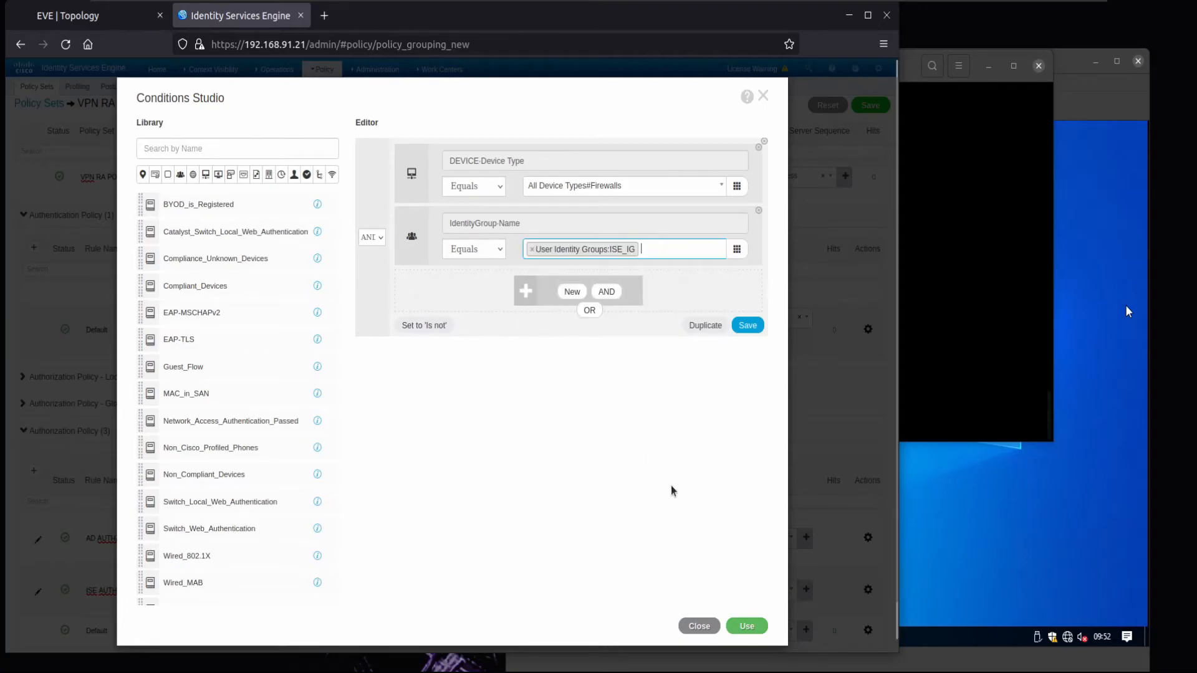
left_click(747, 626)
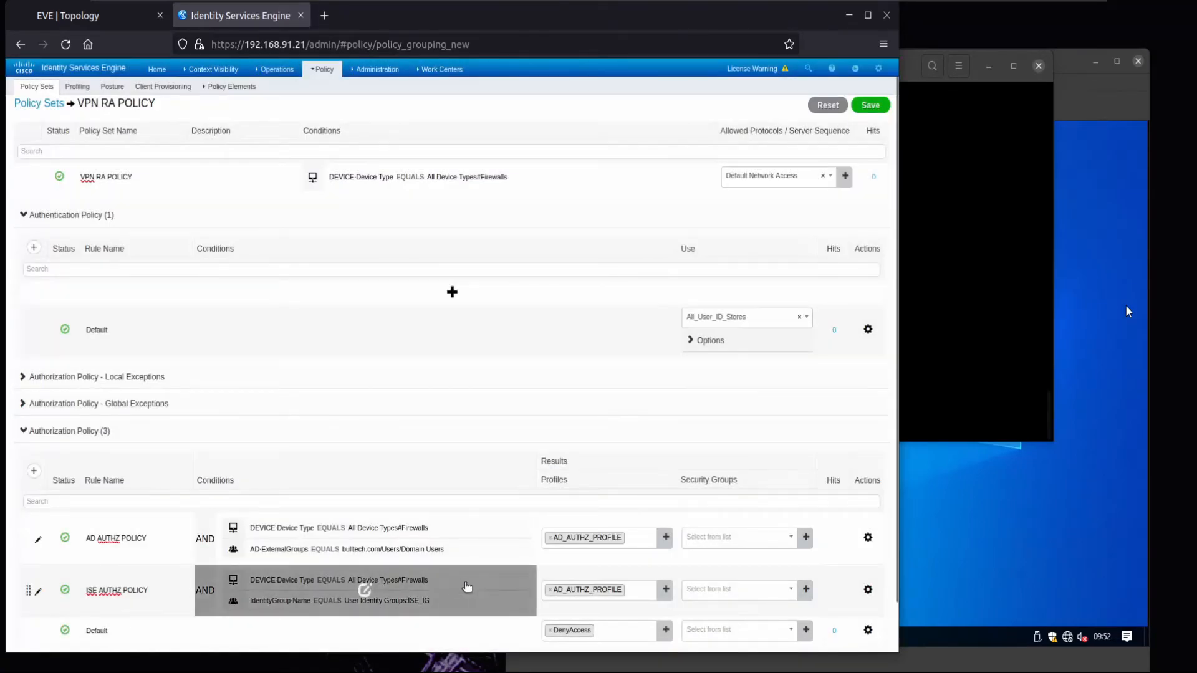
- Replace AD_AUTHZ_PROFILE with ISE_AUTHZ_PROFILE on the ISE AUTHZ POLICY rule
left_click(549, 590)
scroll(617, 512, "down", 1)
scroll(617, 512, "down", 2)
left_click(618, 514)
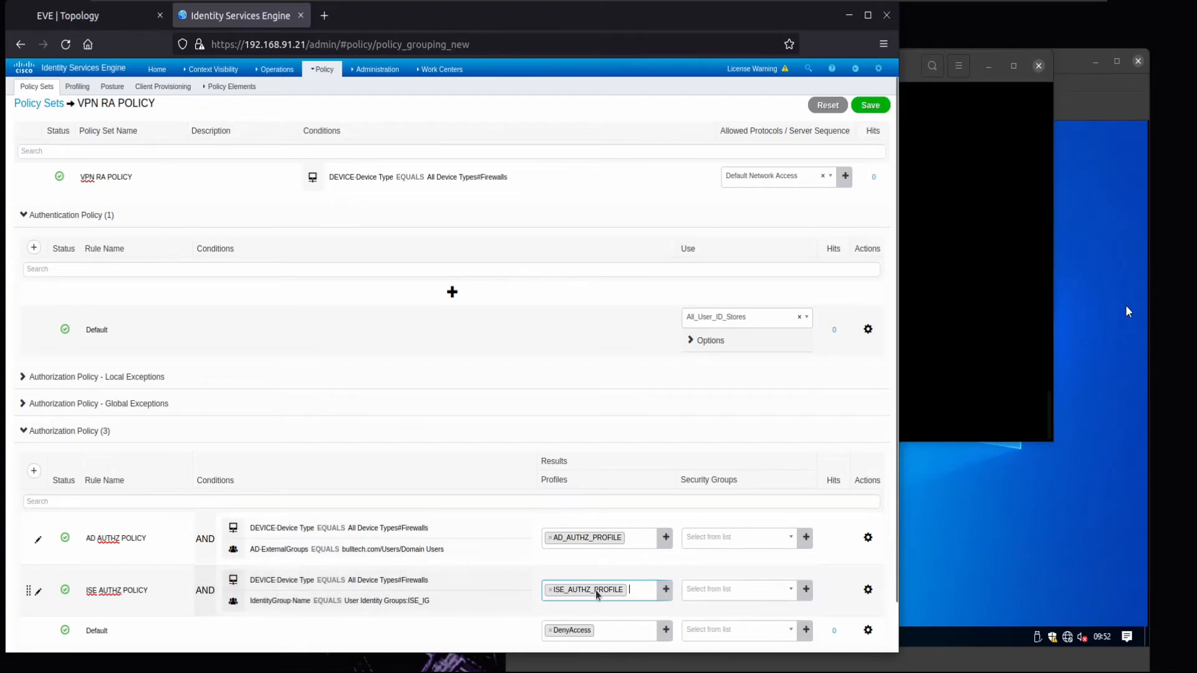
- Save the VPN RA POLICY set with the AD AUTHZ POLICY and ISE AUTHZ POLICY rules
scroll(597, 594, "down", 2)
left_click(870, 626)
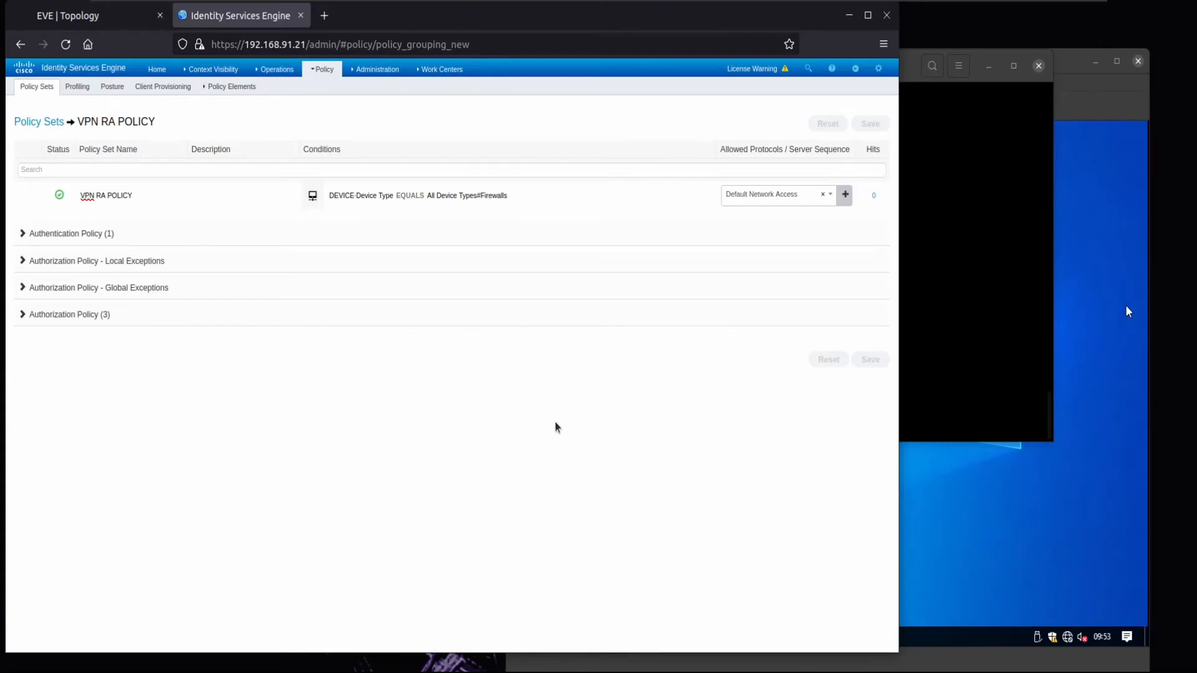
- Open Operations > RADIUS > Live Logs, then raise the Windows VM viewer window
left_click(311, 72)
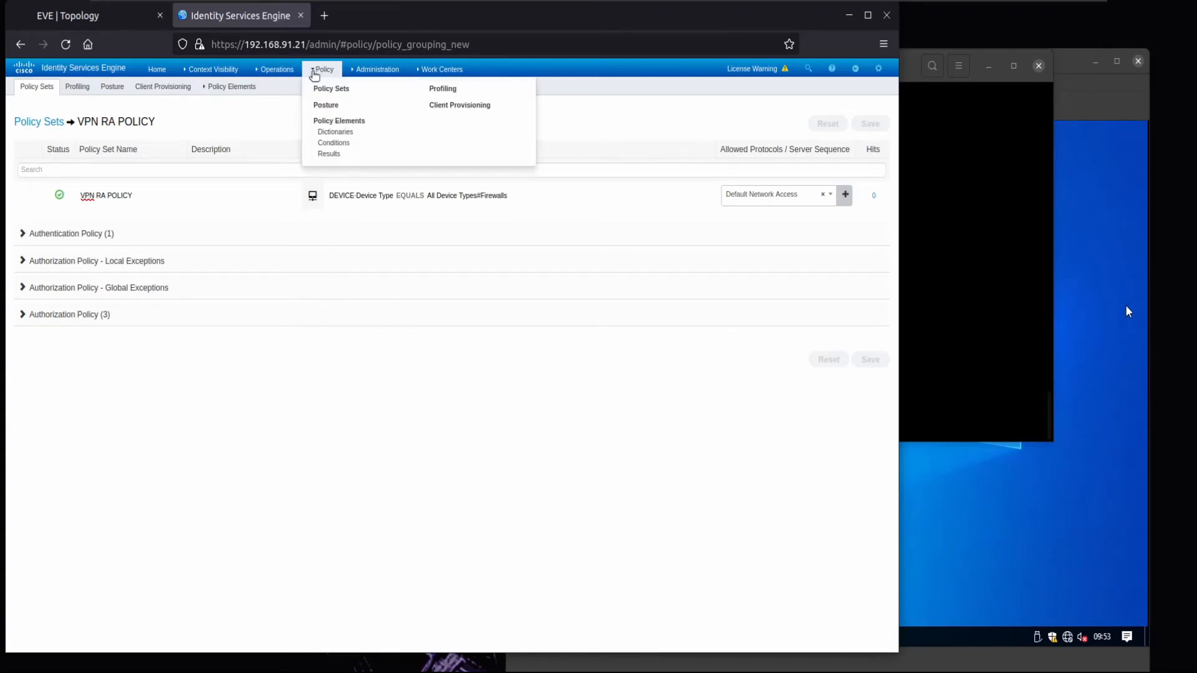
left_click(276, 70)
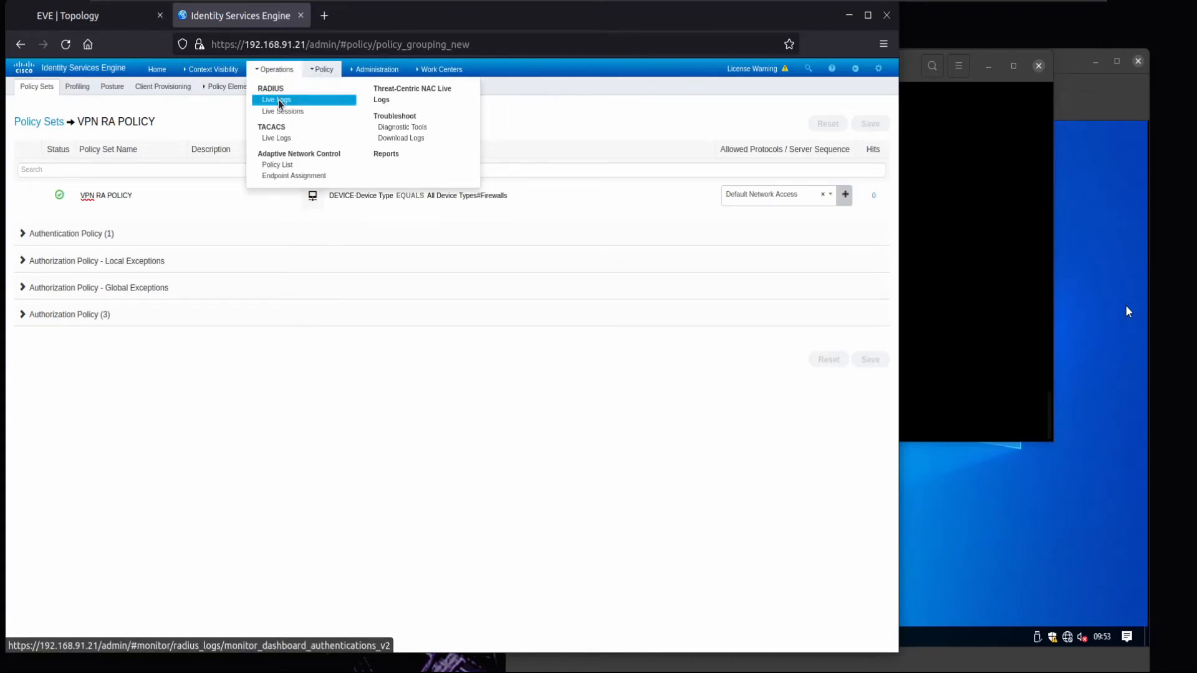
left_click(279, 101)
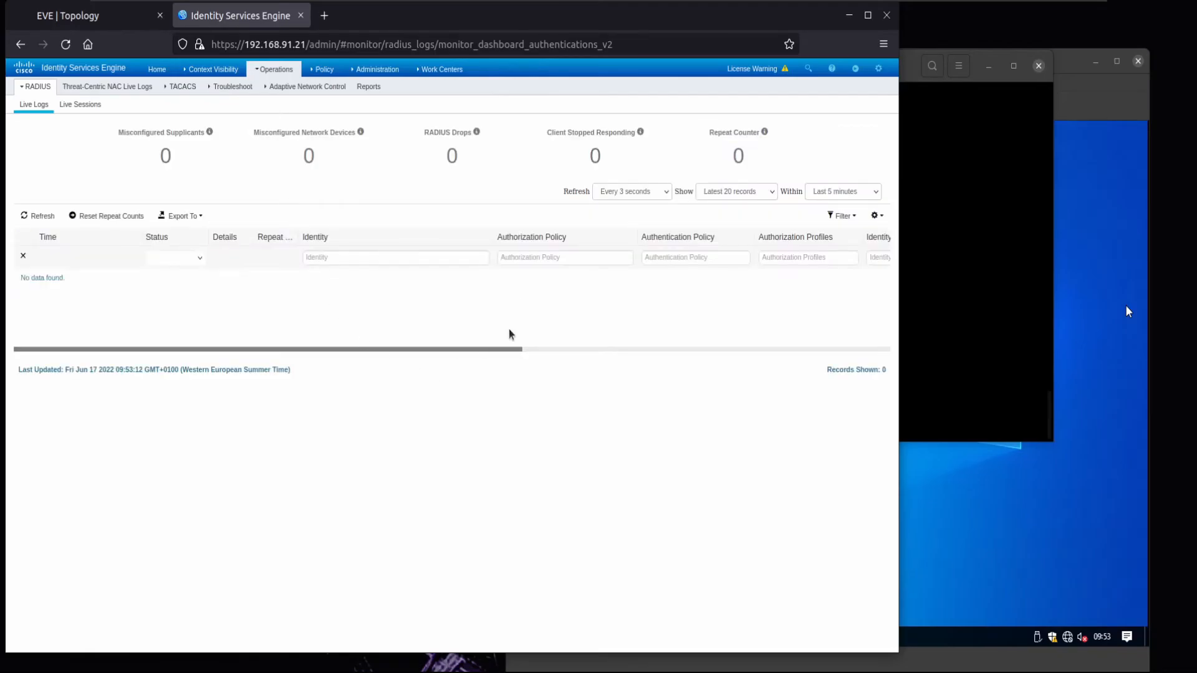
left_click(1086, 216)
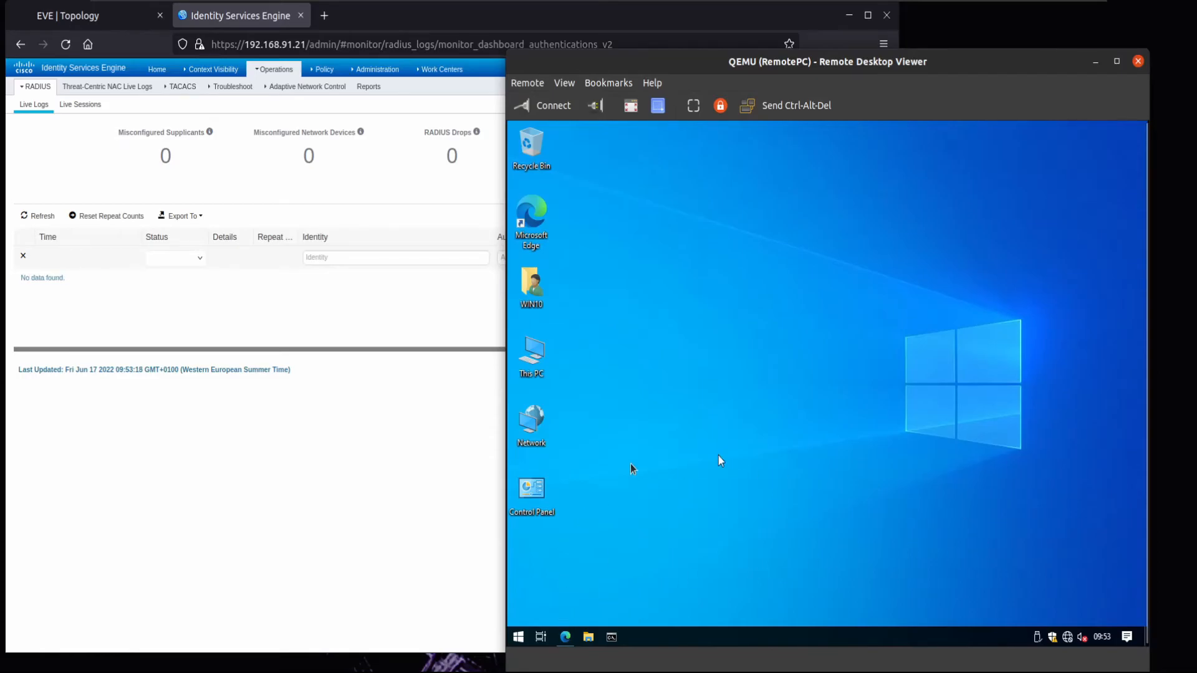
- Launch AnyConnect, connect to 10.0.15.15 despite the untrusted certificate, and sign in as another user
left_click(518, 636)
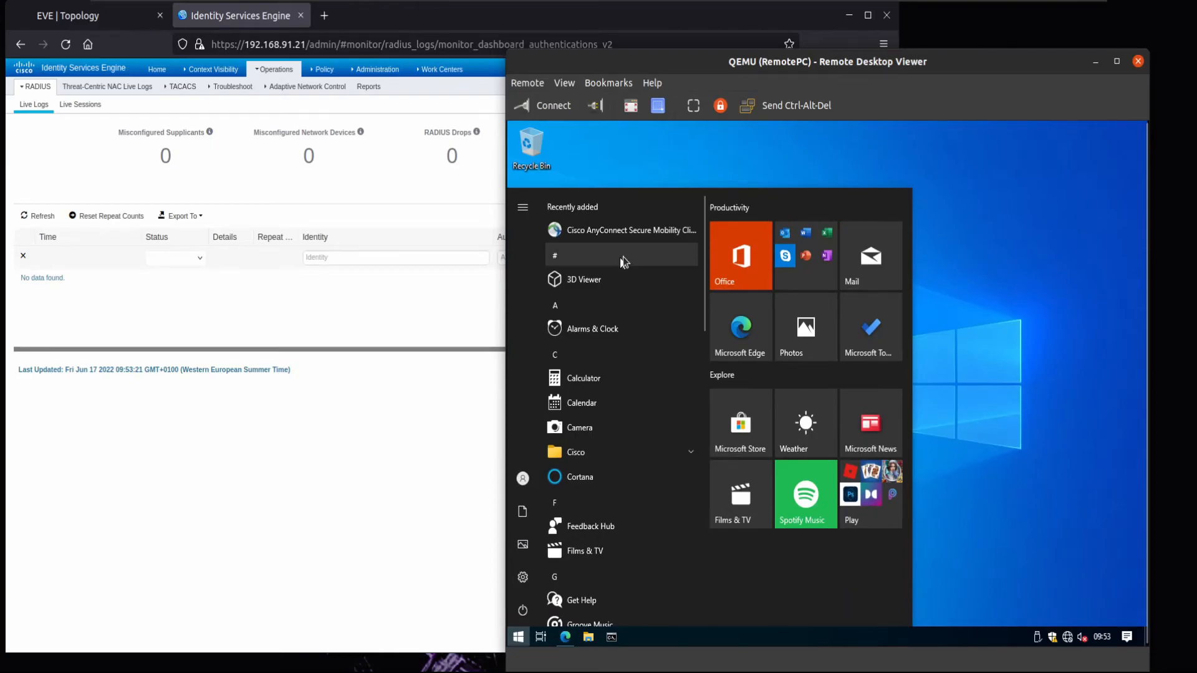
left_click(639, 229)
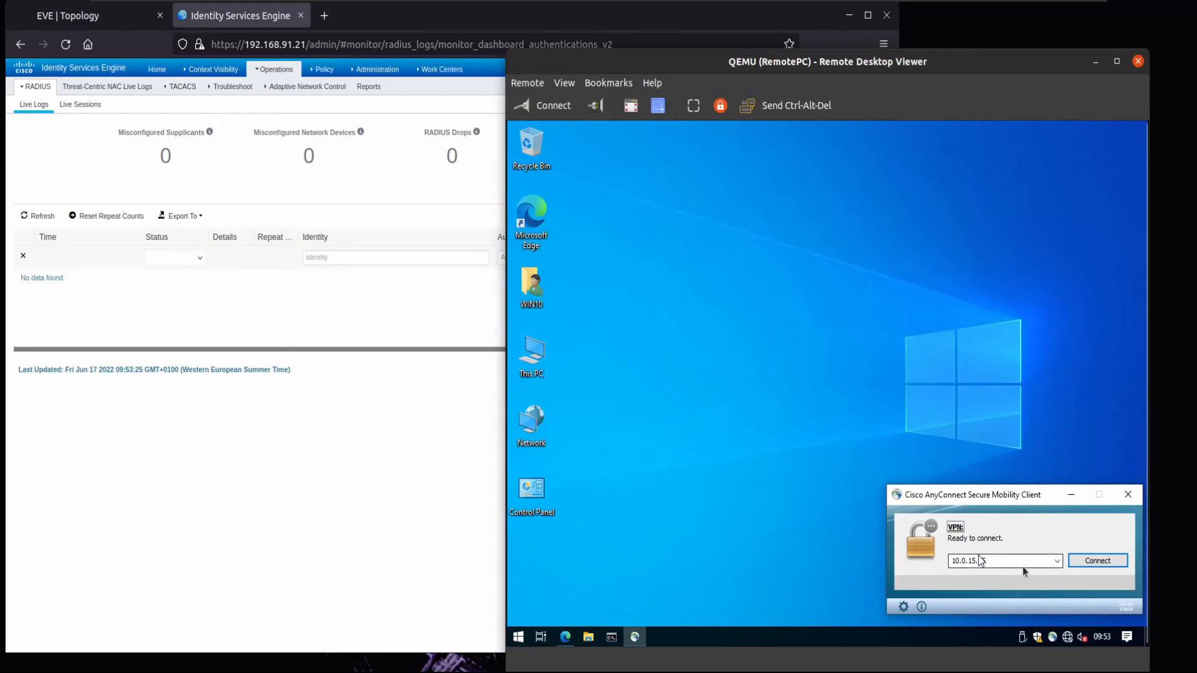
left_click(1118, 559)
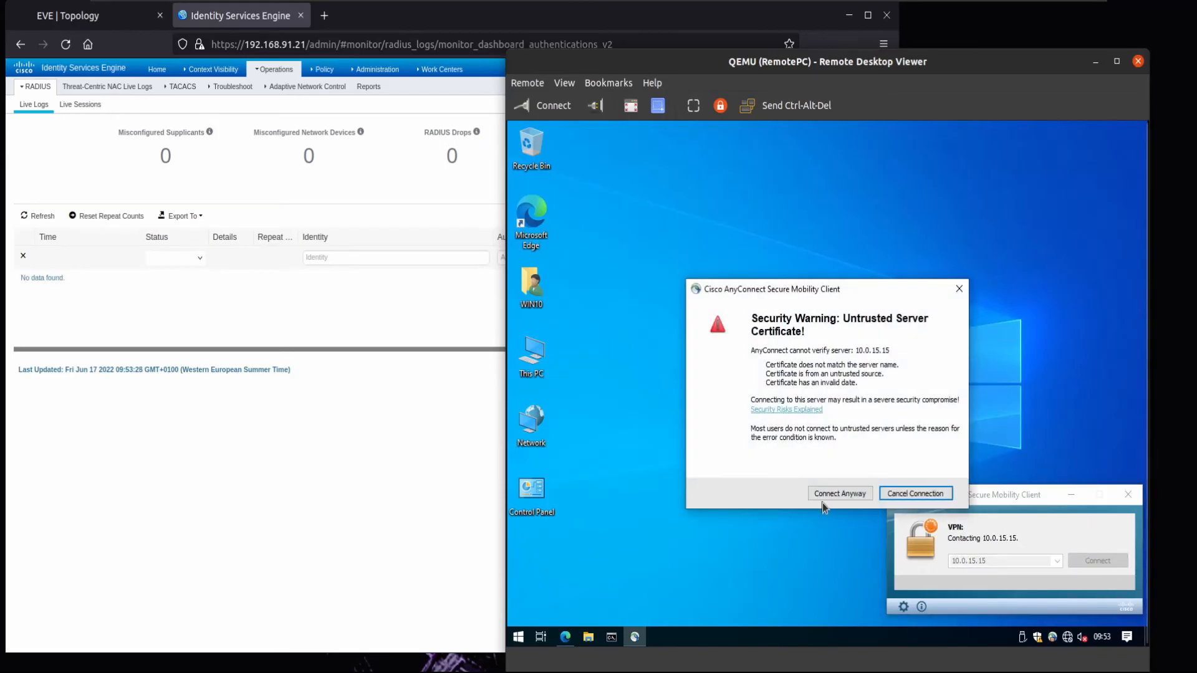
left_click(823, 493)
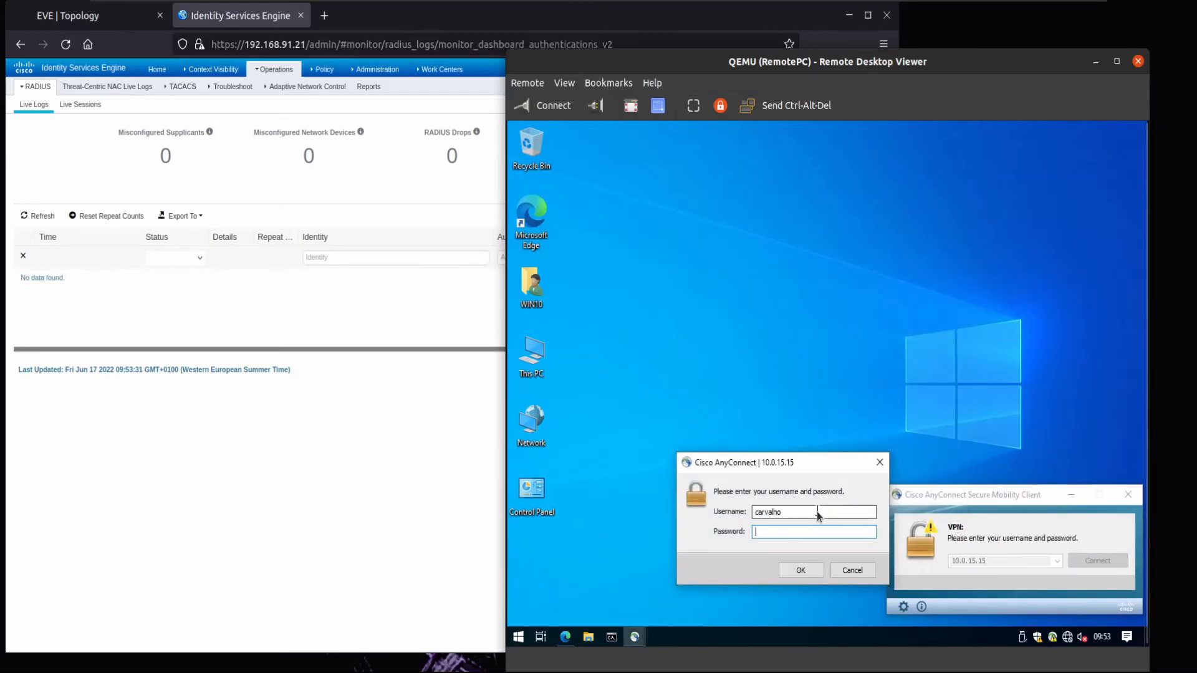
left_click_drag(806, 511, 724, 516)
type("silesio")
type("****")
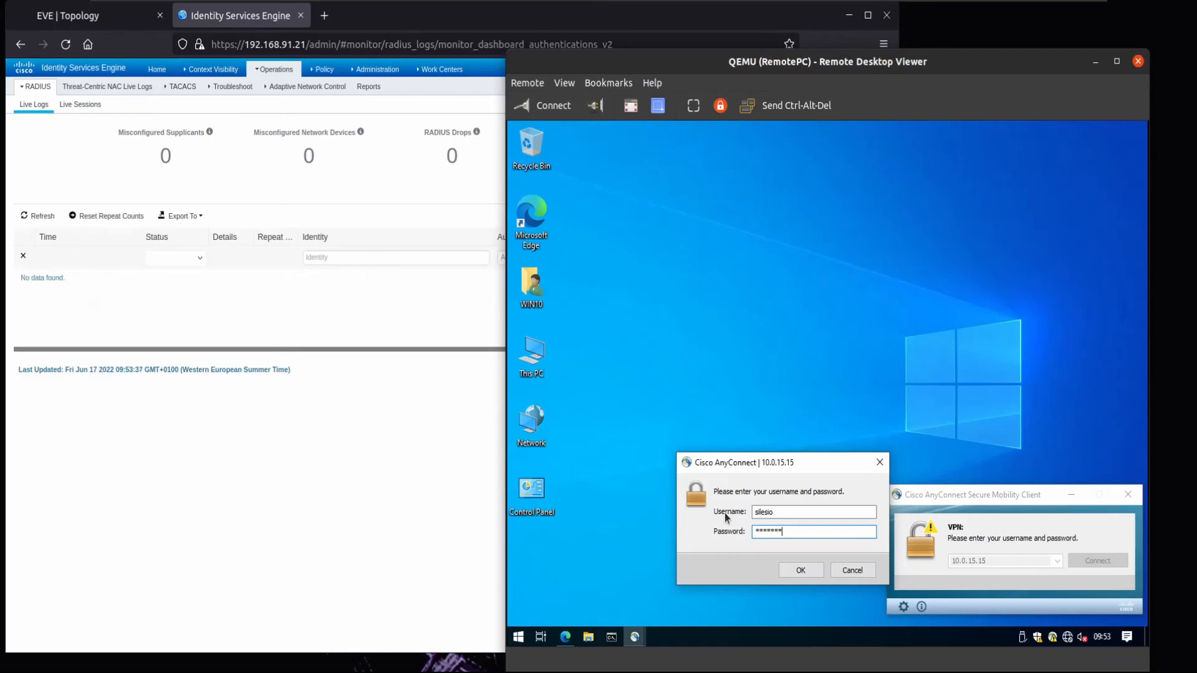
key("Return")
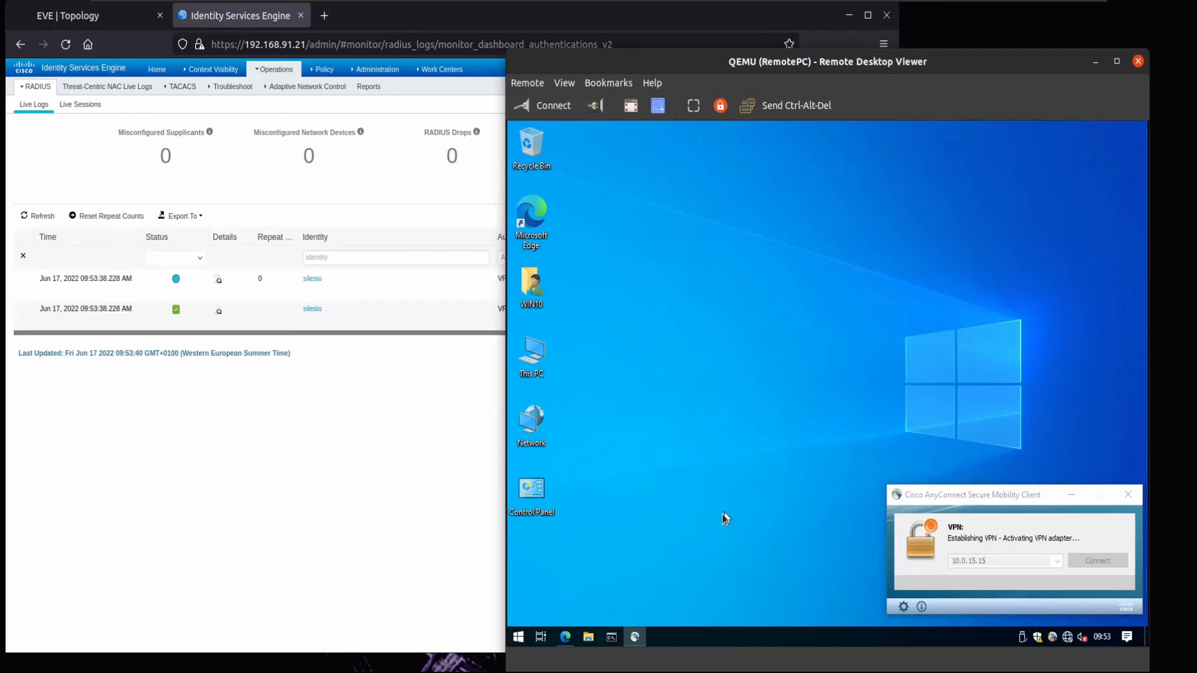
left_click(435, 362)
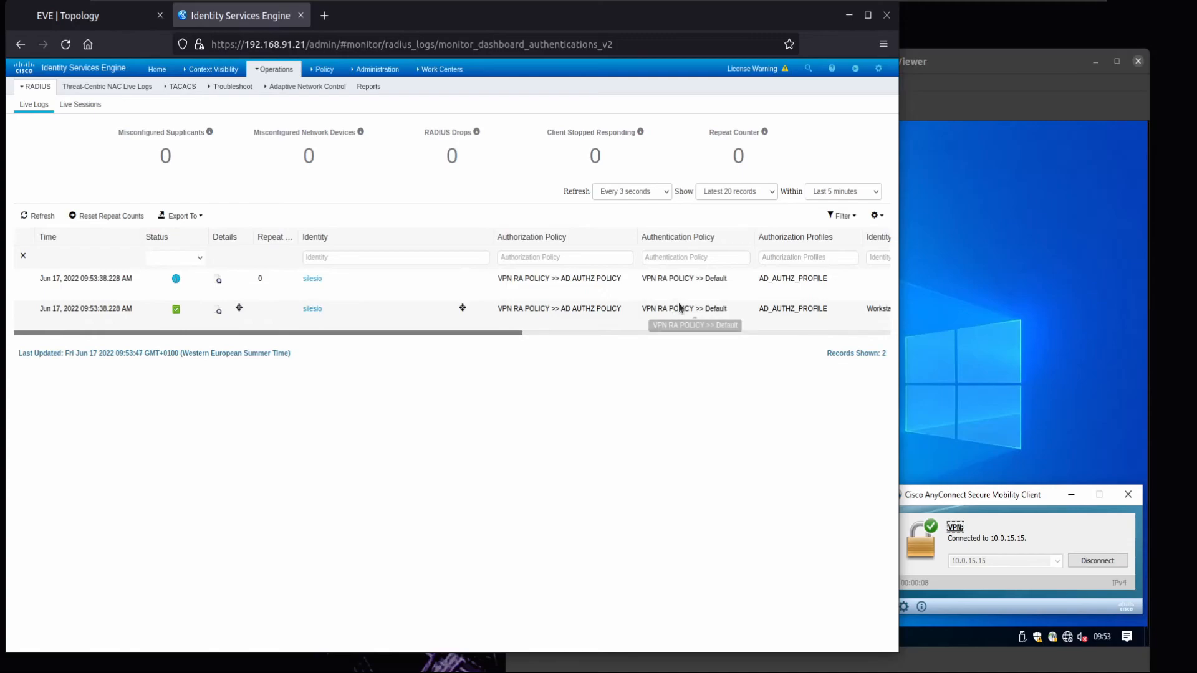
left_click_drag(498, 309, 766, 313)
left_click(796, 311)
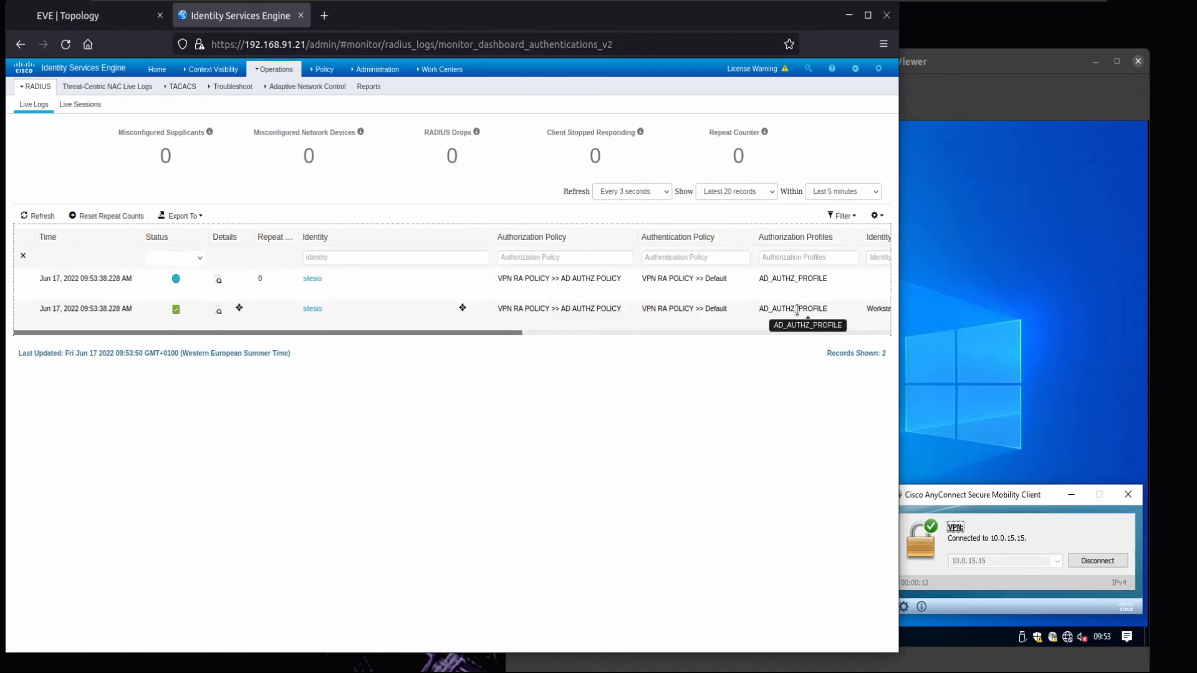
left_click(963, 485)
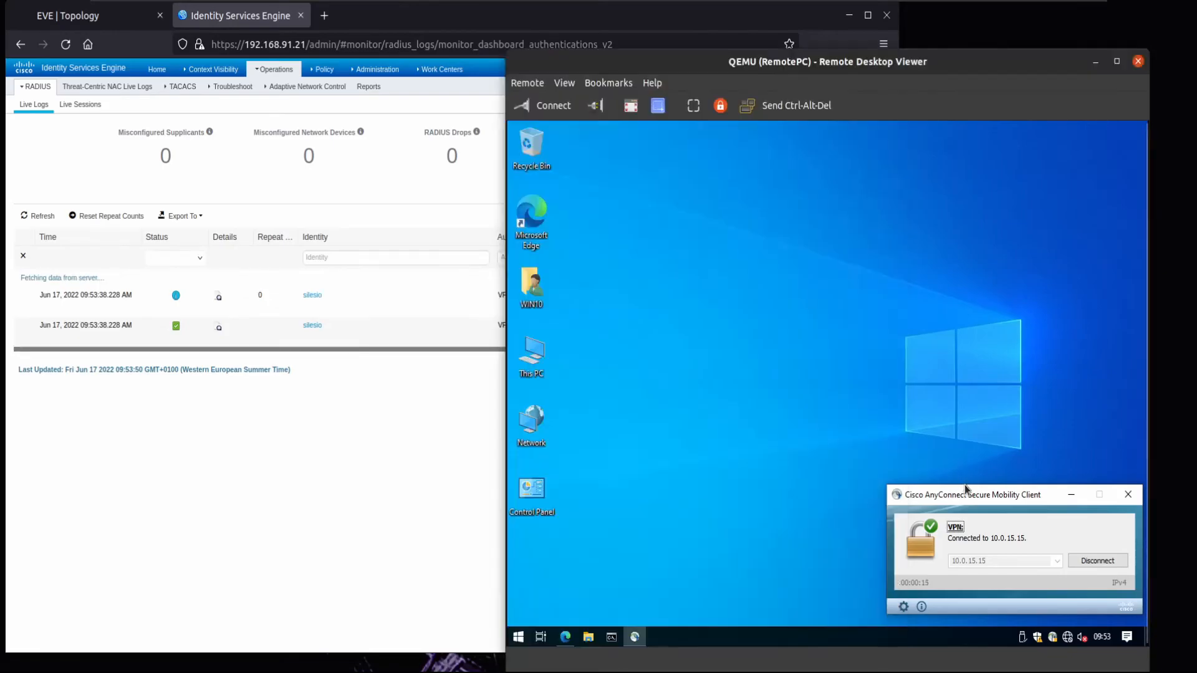
- Run netstat -rn in Command Prompt and highlight the 10.0.7.0 route via 172.16.30.1
left_click(612, 636)
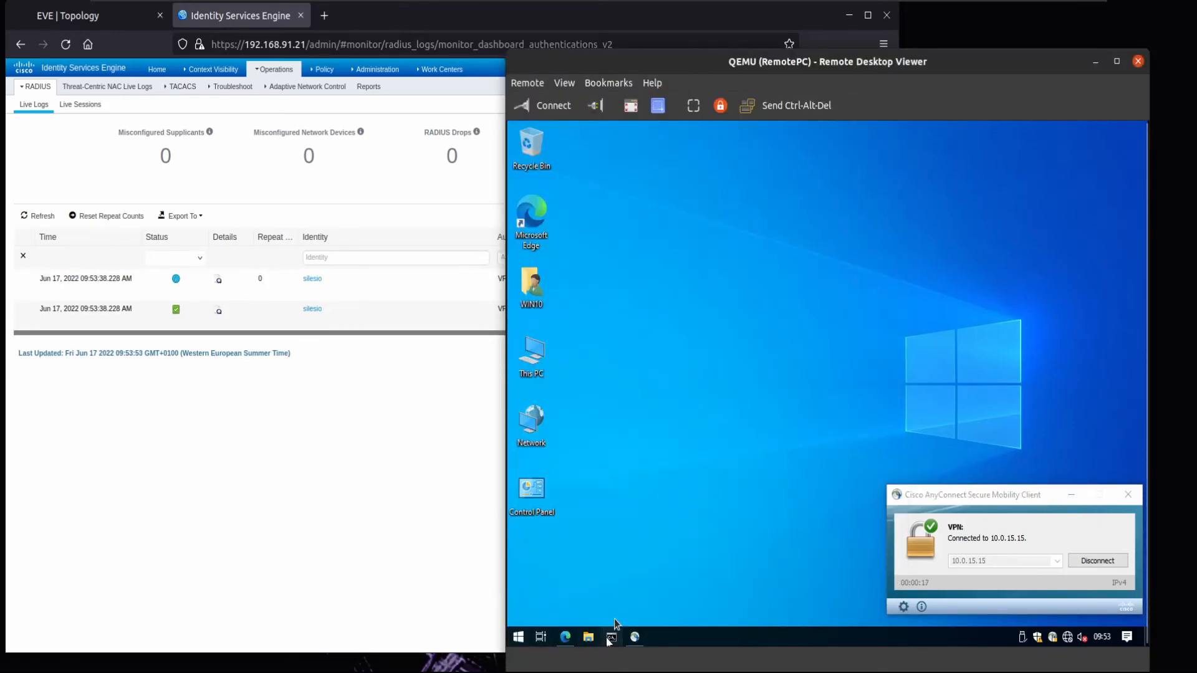
type("netstat -rn")
key("Return")
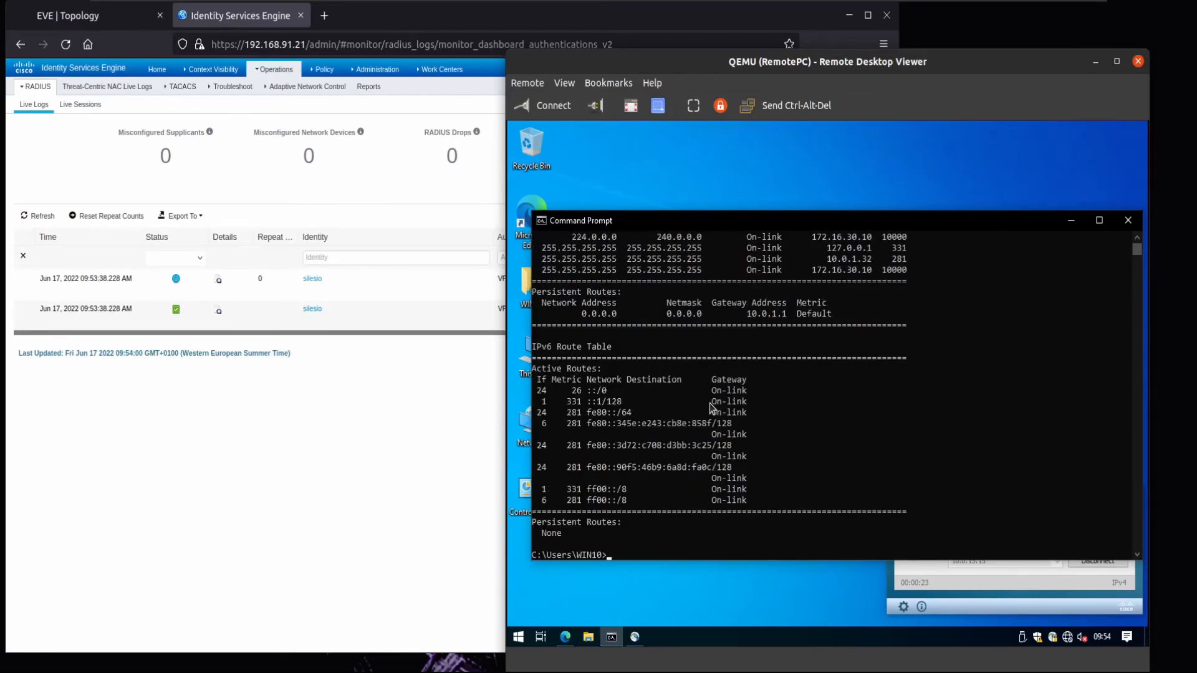
scroll(711, 406, "up", 5)
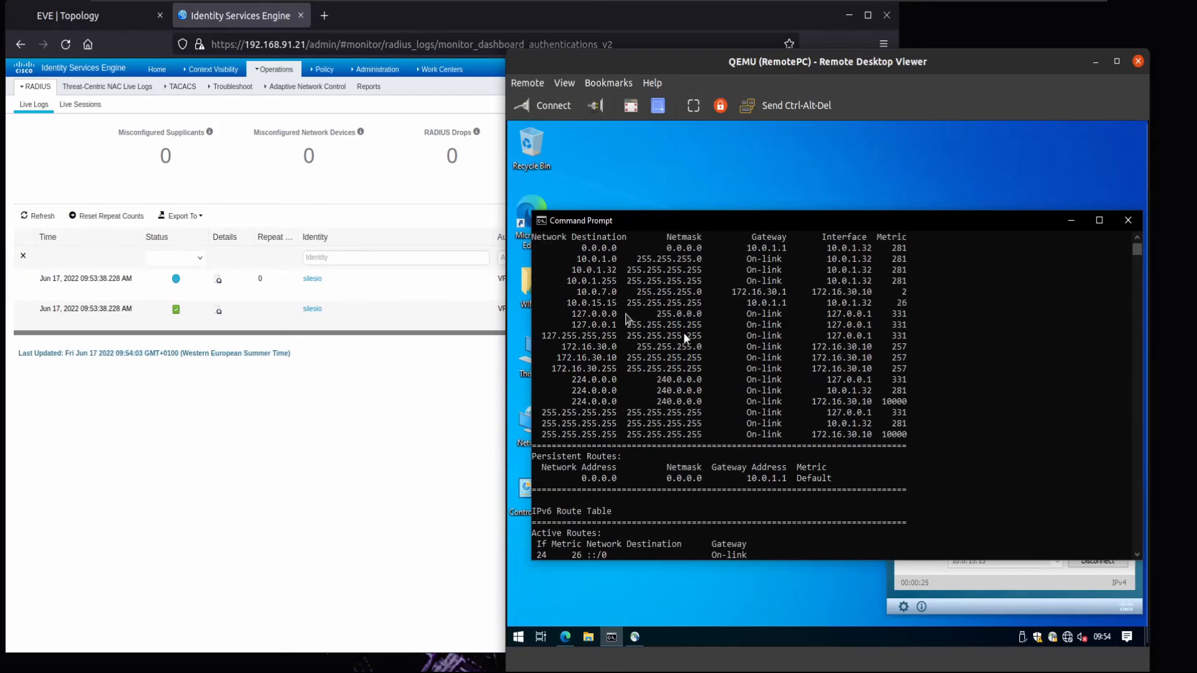
left_click_drag(574, 292, 784, 300)
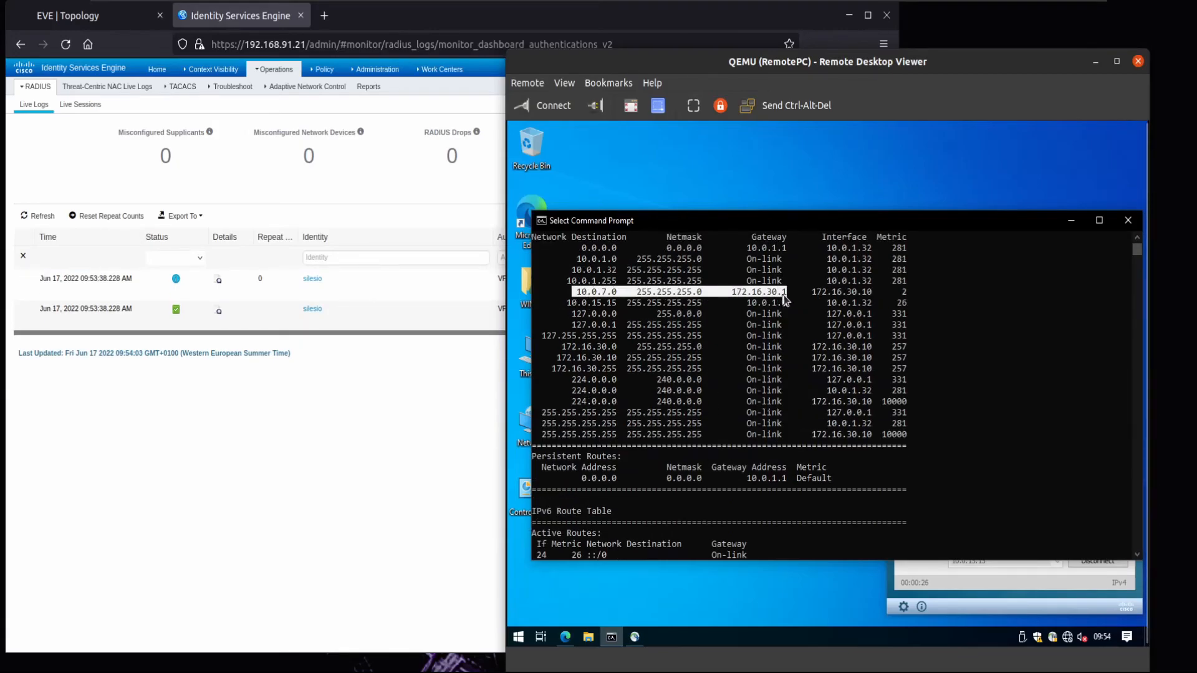
scroll(785, 300, "down", 7)
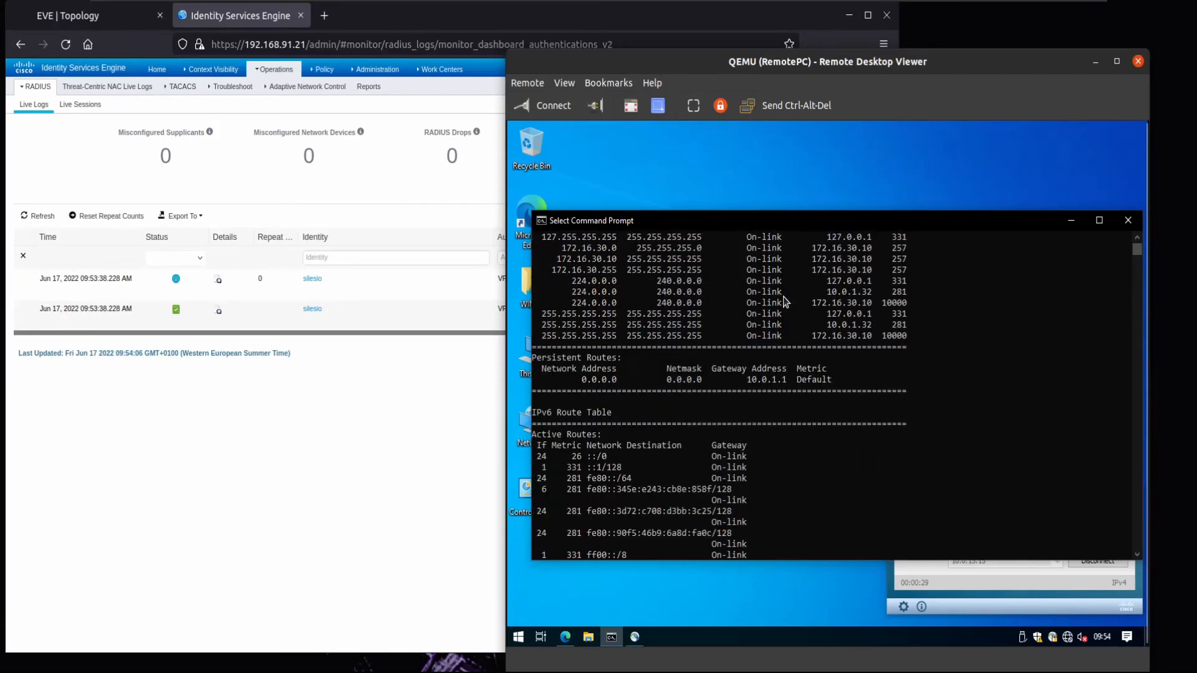
- Telnet to rt34 at 10.0.7.34, then on to 10.5.37.37, and exit both sessions
type("telnet 10.0.7.34")
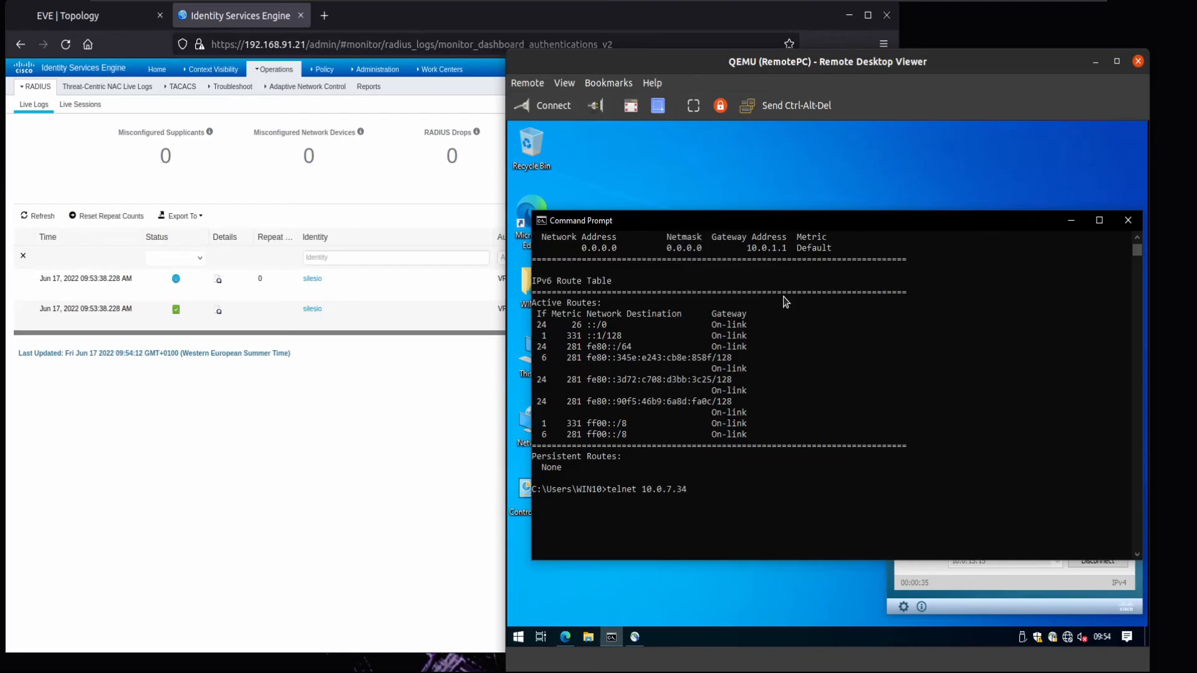
key("Return")
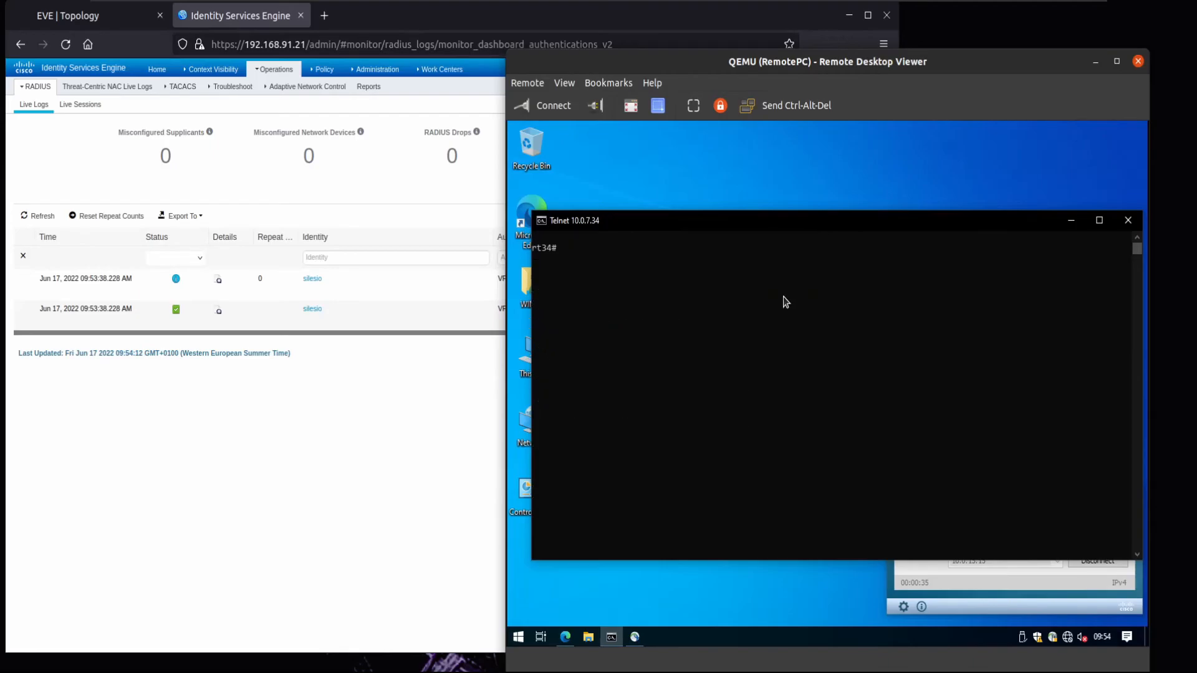
key("Return")
key("Return")
type("telnet 10.5.37.37")
key("Return")
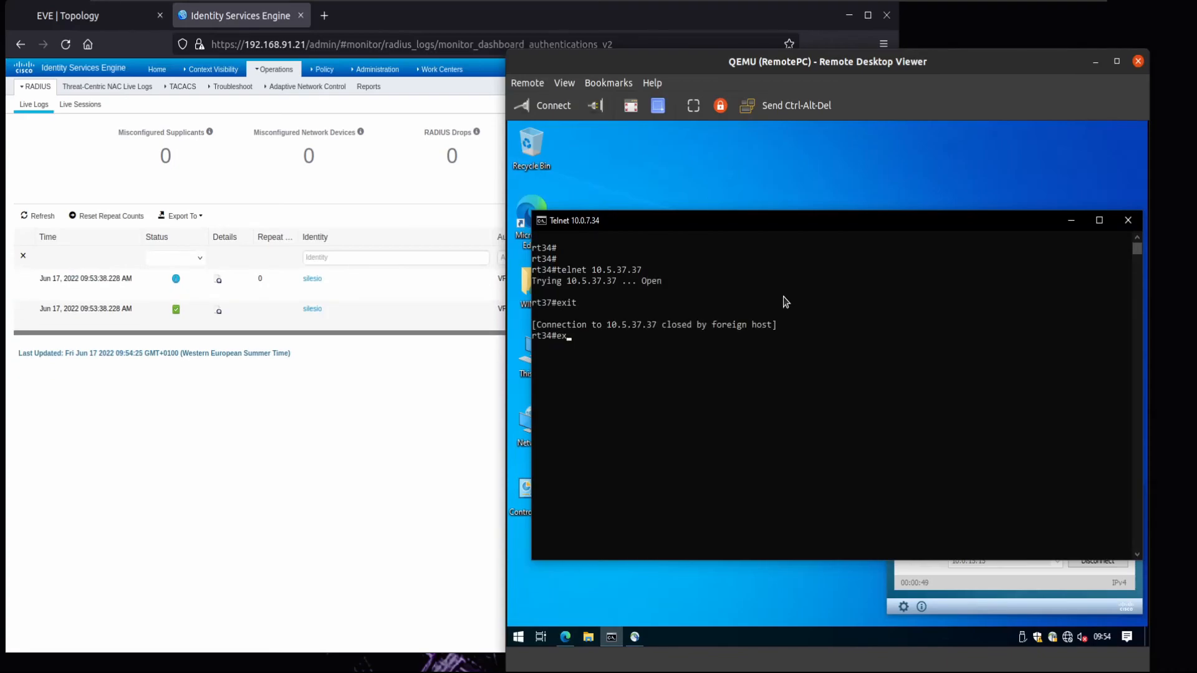
key("Return")
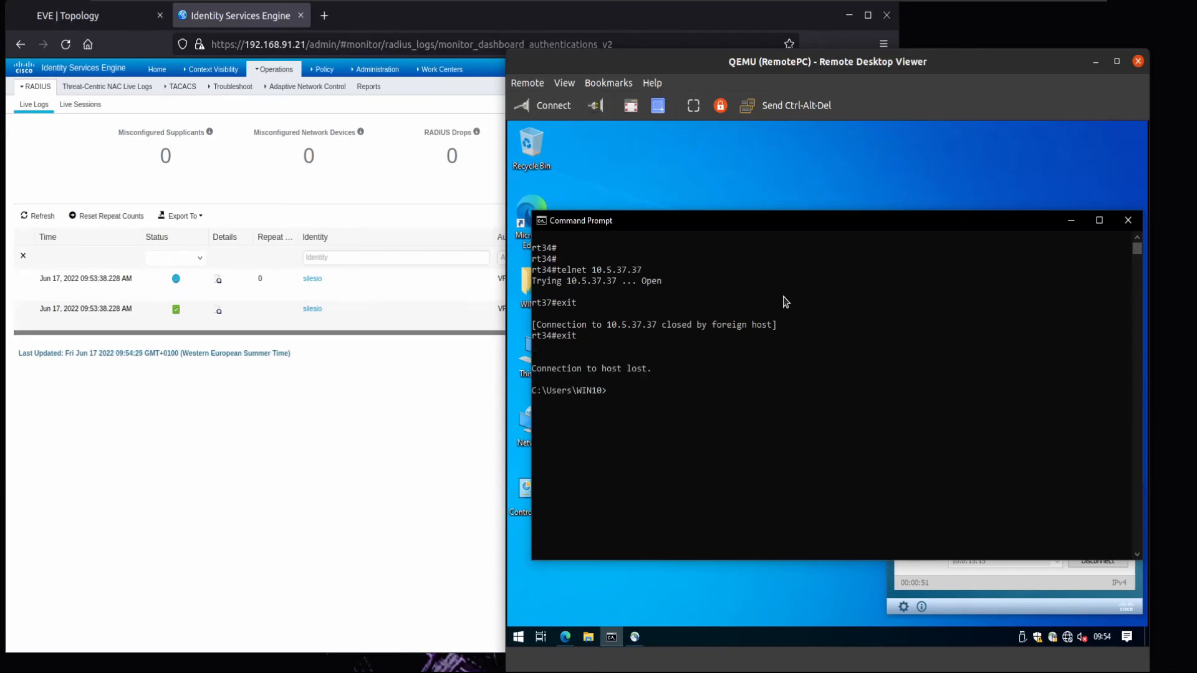
- Reconnect AnyConnect to 10.0.15.15 with the ISE user's credentials, then view the ISE live logs
left_click(928, 577)
left_click(1081, 559)
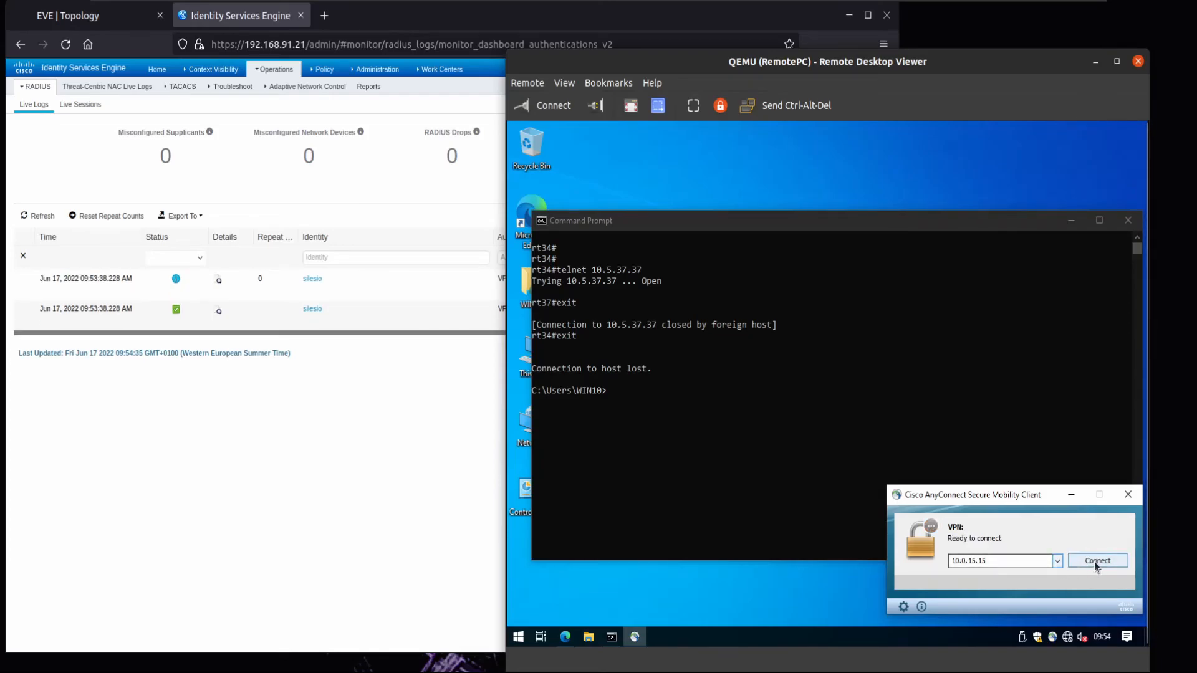
left_click(1094, 562)
left_click(849, 493)
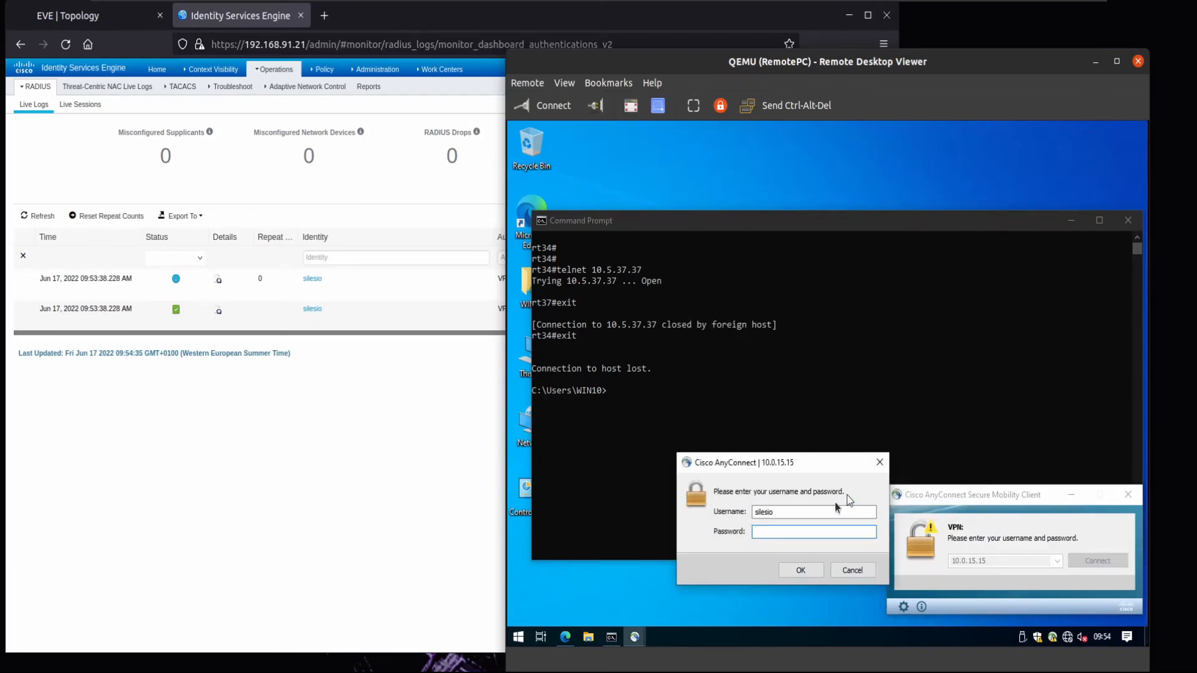
left_click_drag(802, 514, 742, 501)
type("carvalh")
type("*")
type("*******")
key("Return")
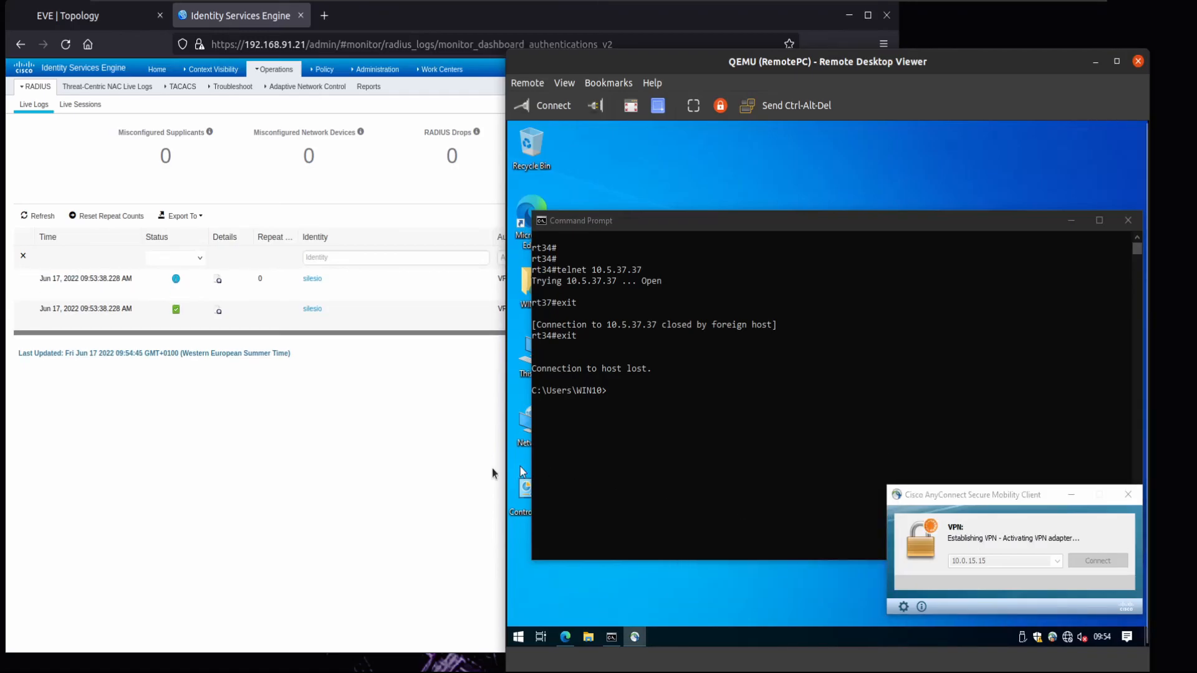
left_click(270, 425)
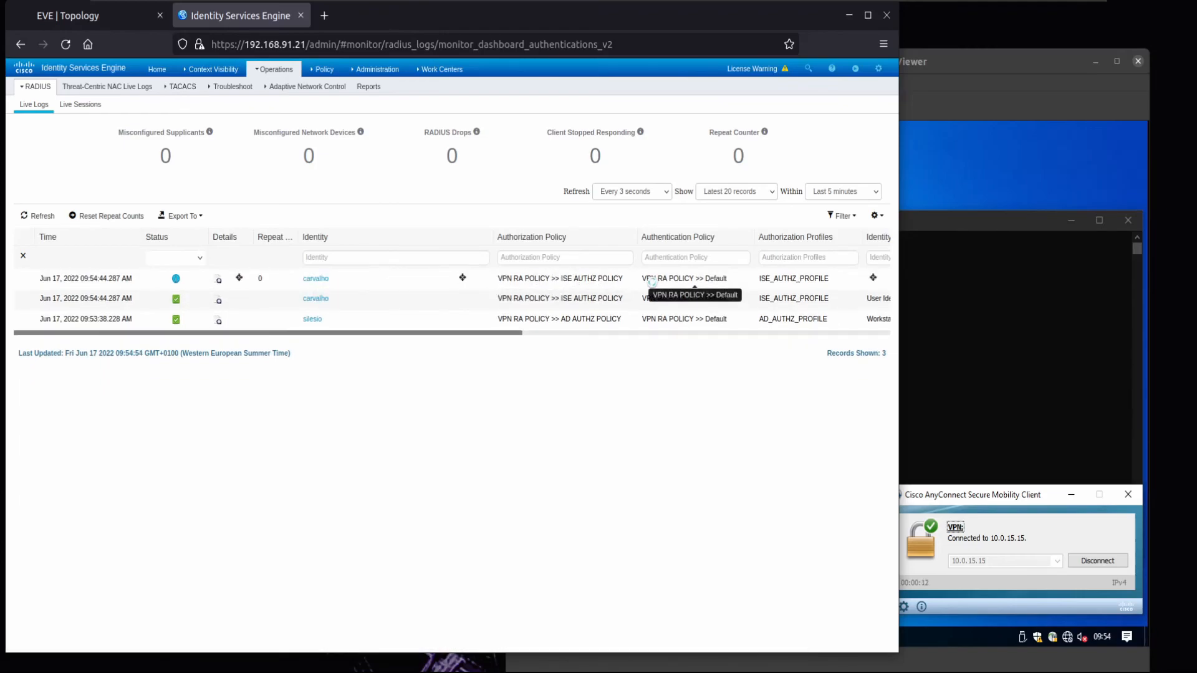
- Run netstat -rn in the VM's Command Prompt and review the route table
left_click(974, 321)
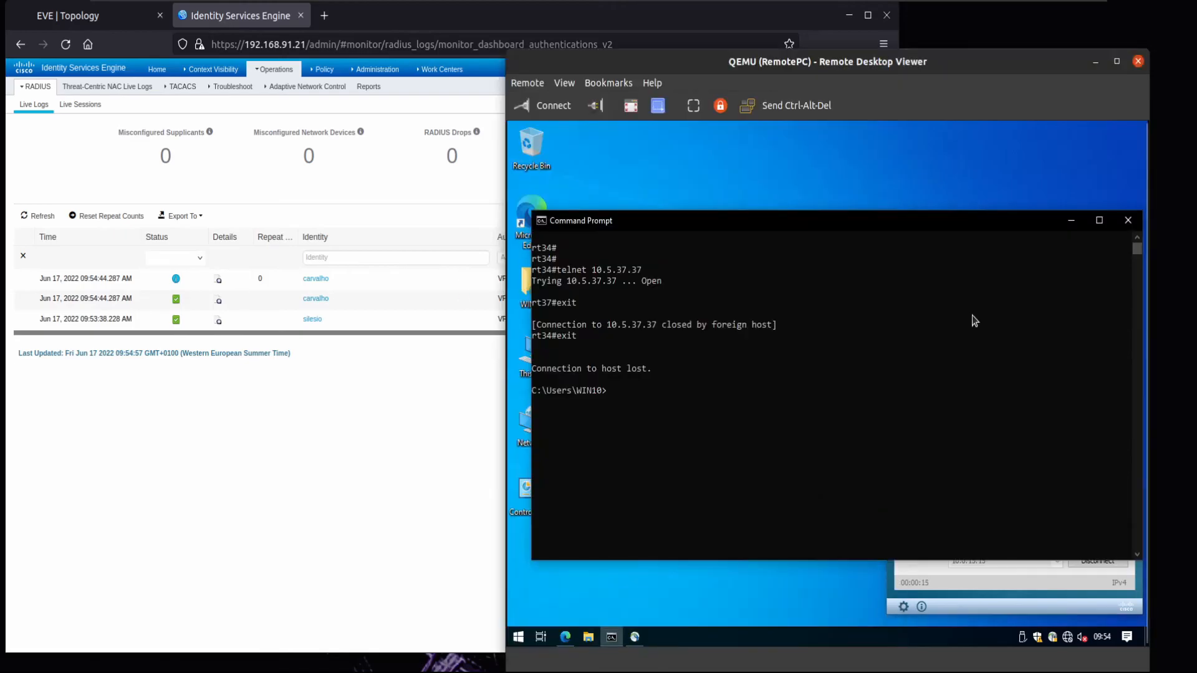
type("netstat -rn")
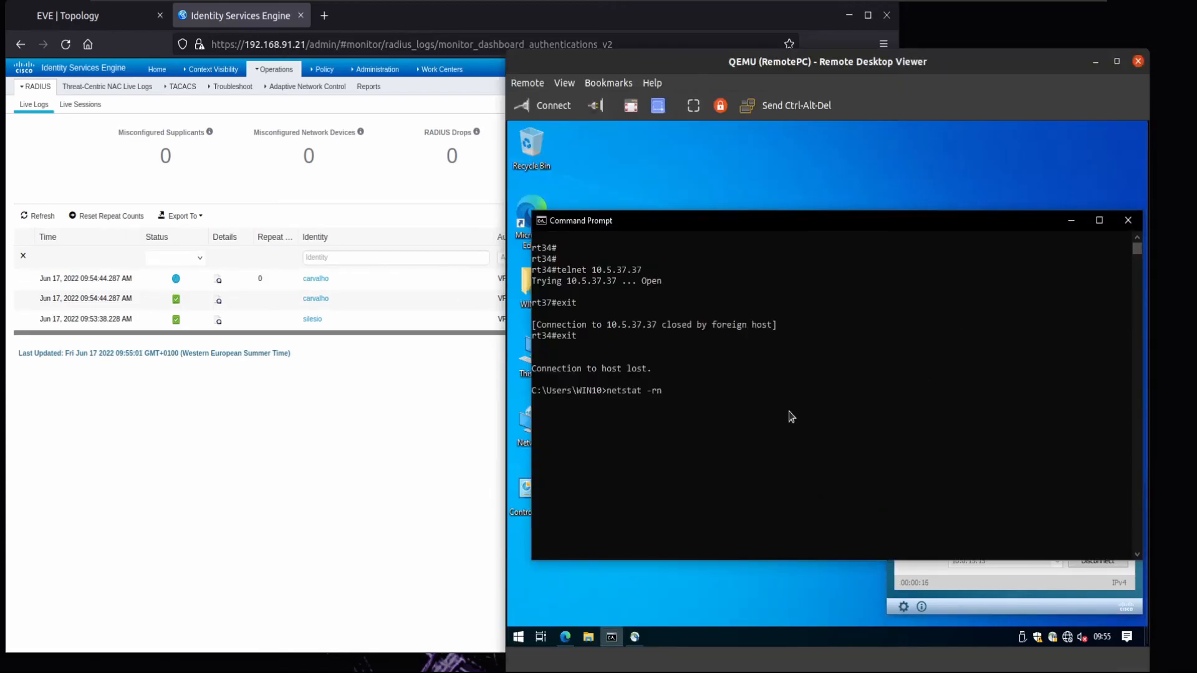
key("Return")
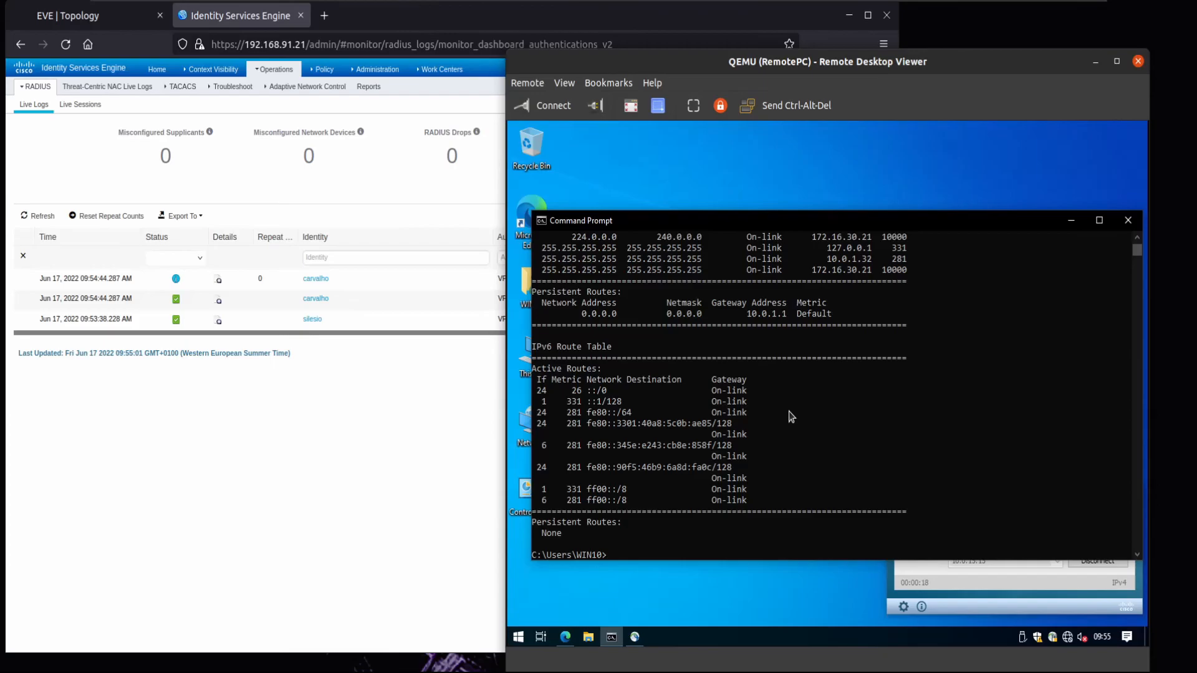
scroll(791, 416, "up", 5)
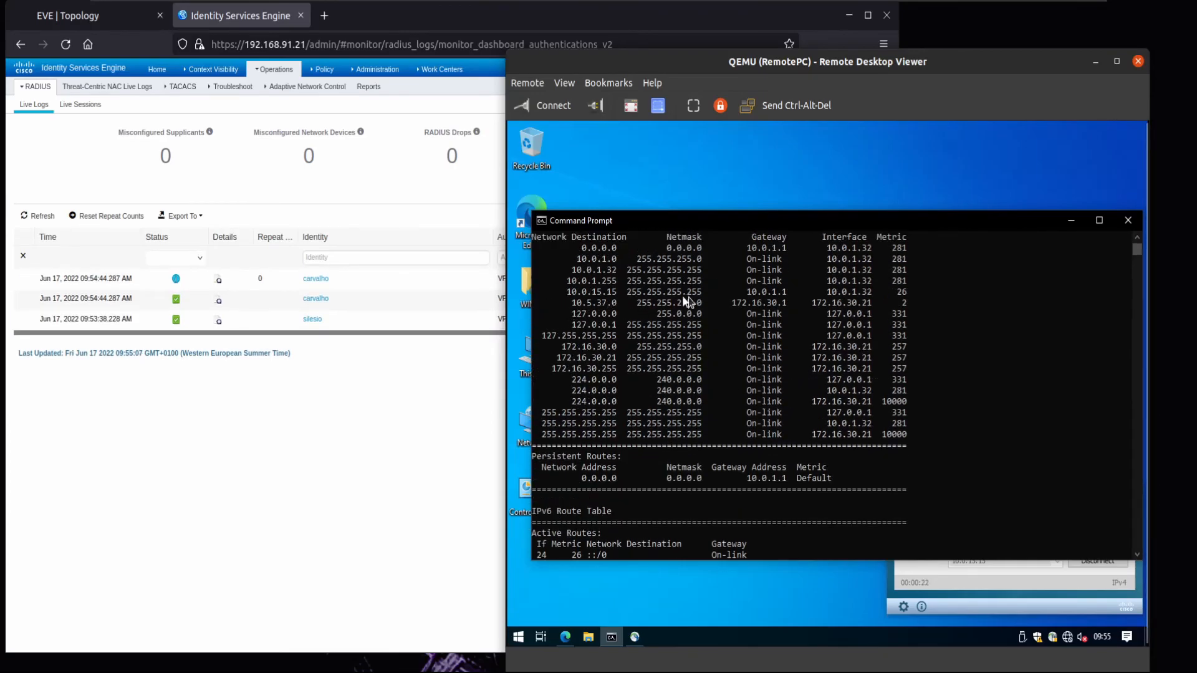
scroll(773, 343, "down", 6)
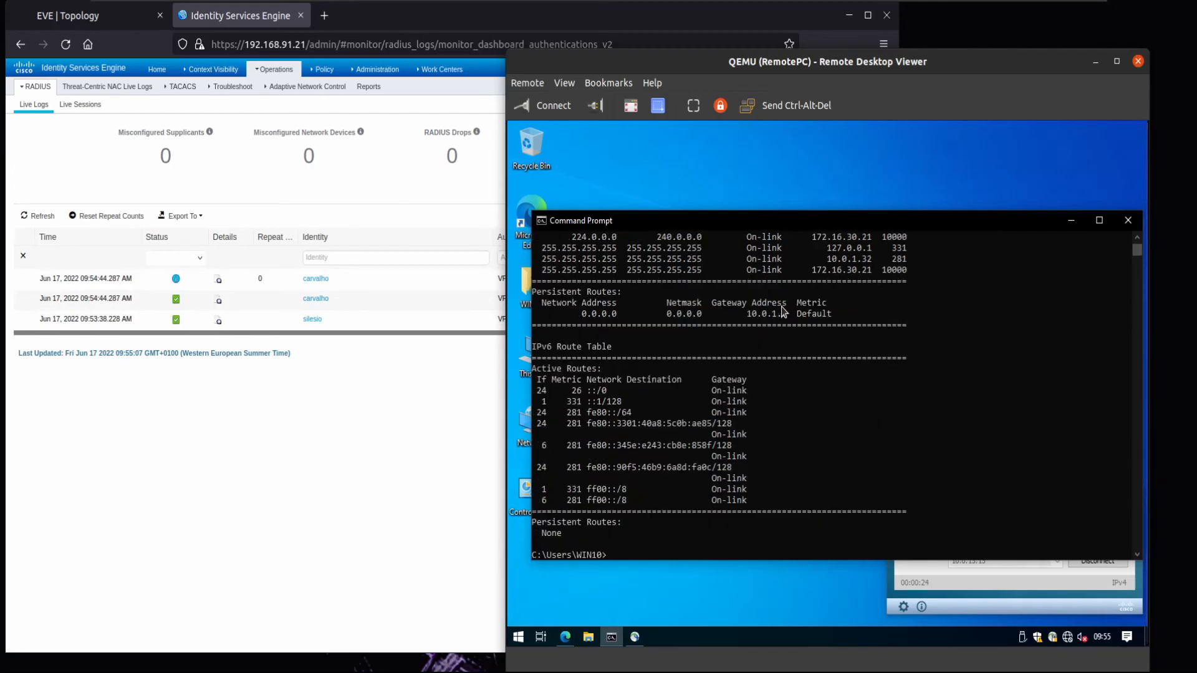
- Telnet to rt37 at 10.5.37.37, then onward to rt34 at 10.0.7.34
key("Up")
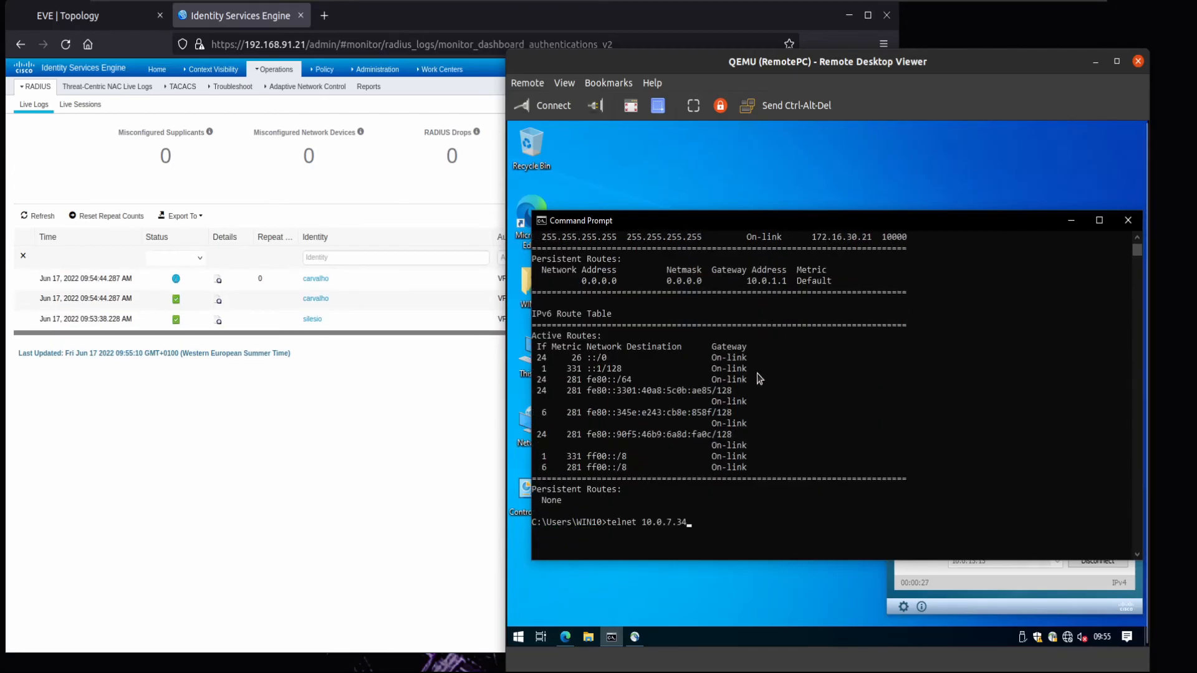
key("BackSpace")
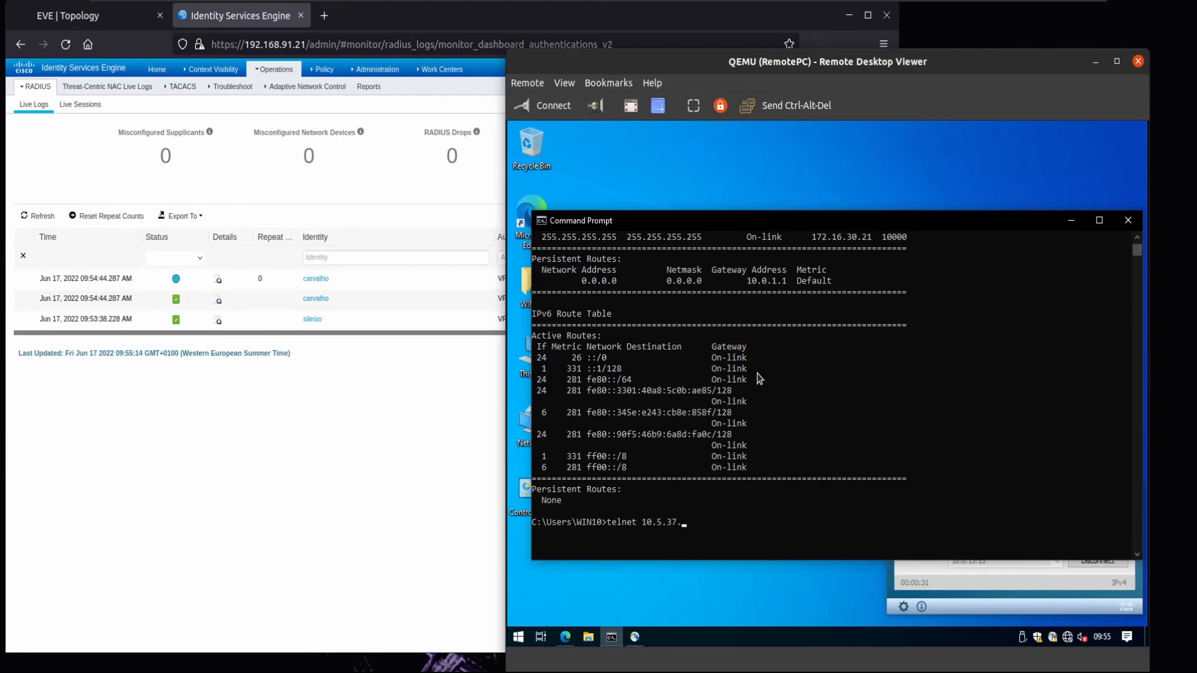
type("7")
key("Return")
key("Return")
key("Return")
type("telnet ")
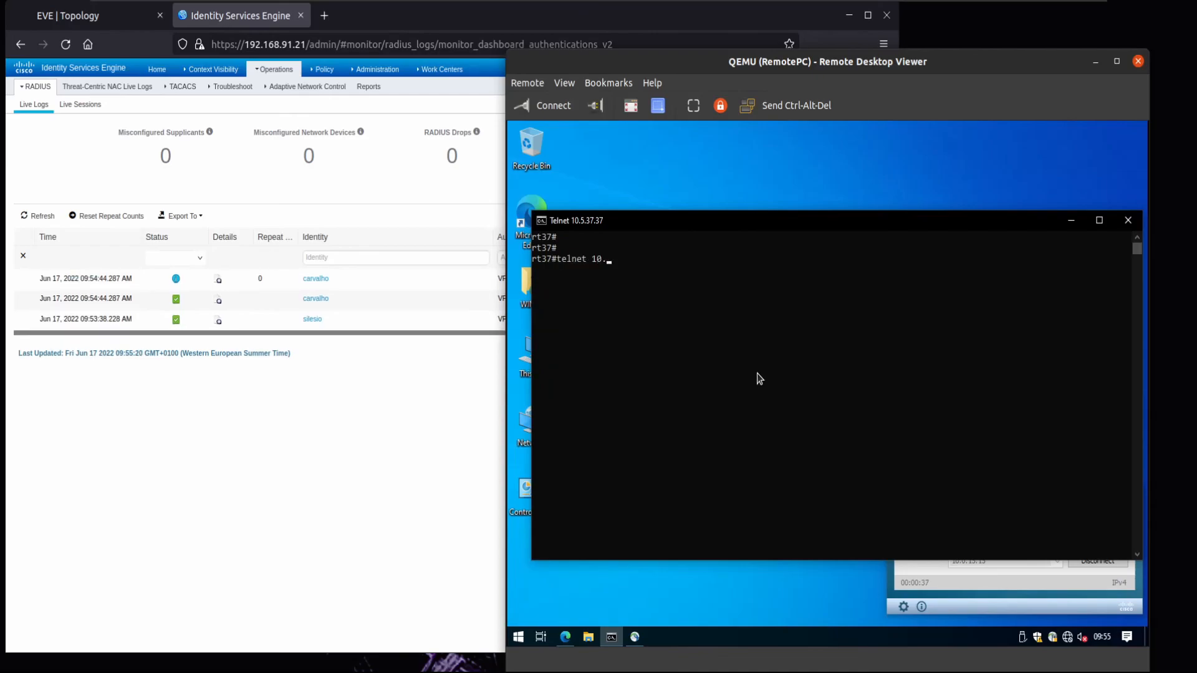
type("10.0.7.34")
key("Return")
key("Return")
key("Return")
key("Return")
key("Return")
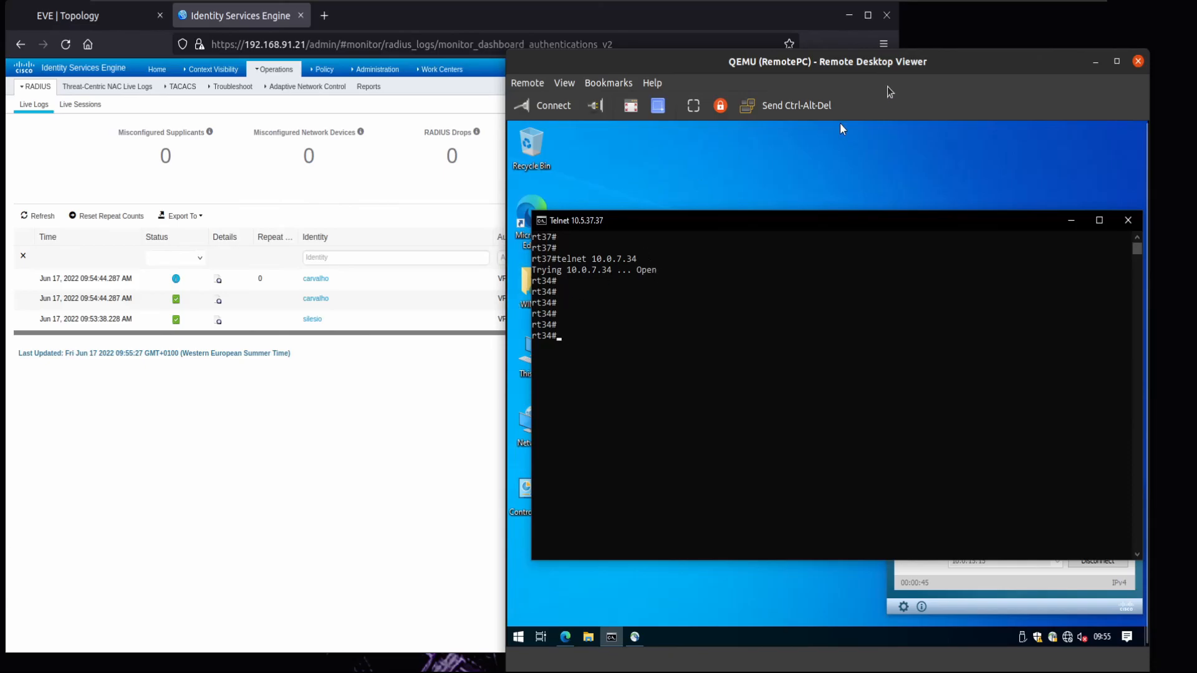
- Run show vpn-sessiondb anyconnect in the ASAv15 console
left_click(435, 566)
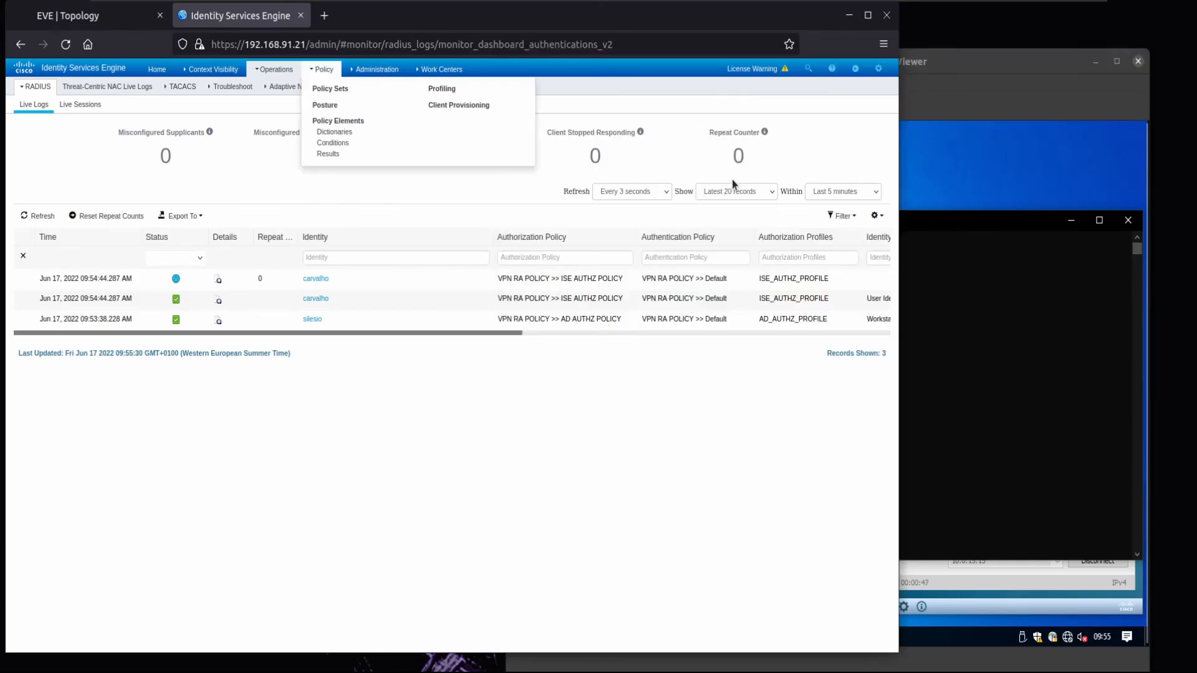
left_click_drag(984, 58, 966, 63)
left_click_drag(694, 75, 761, 75)
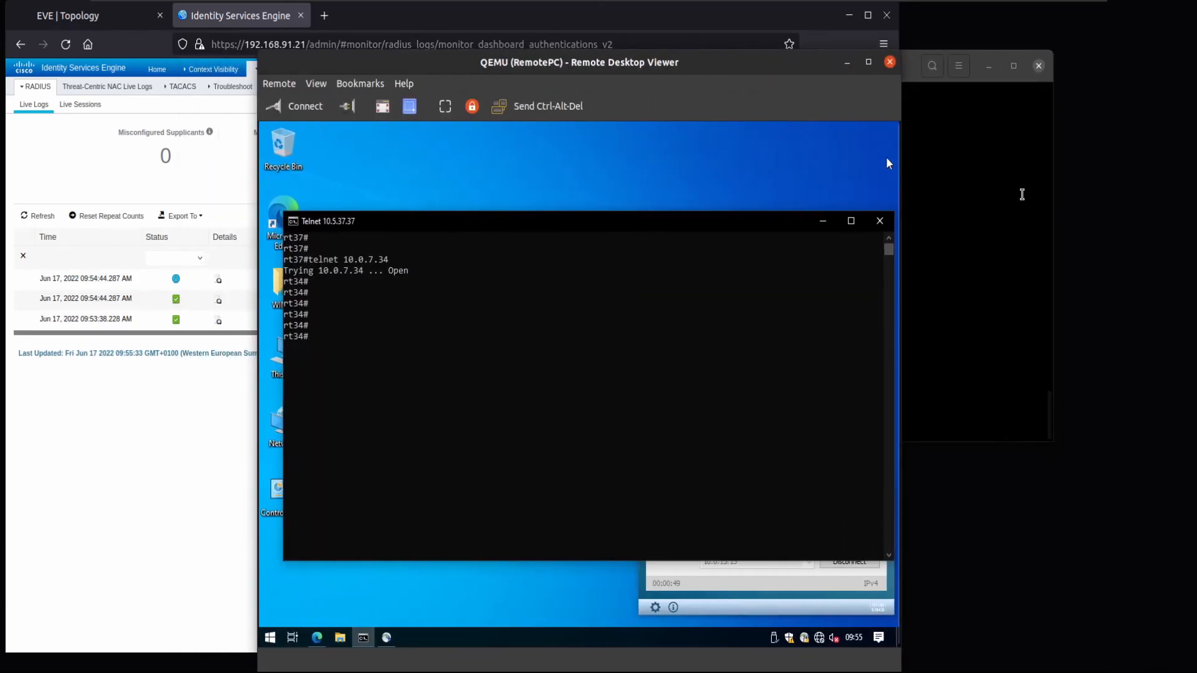
left_click(1010, 193)
key("Return")
key("Return")
key("Return")
key("Return")
key("Return")
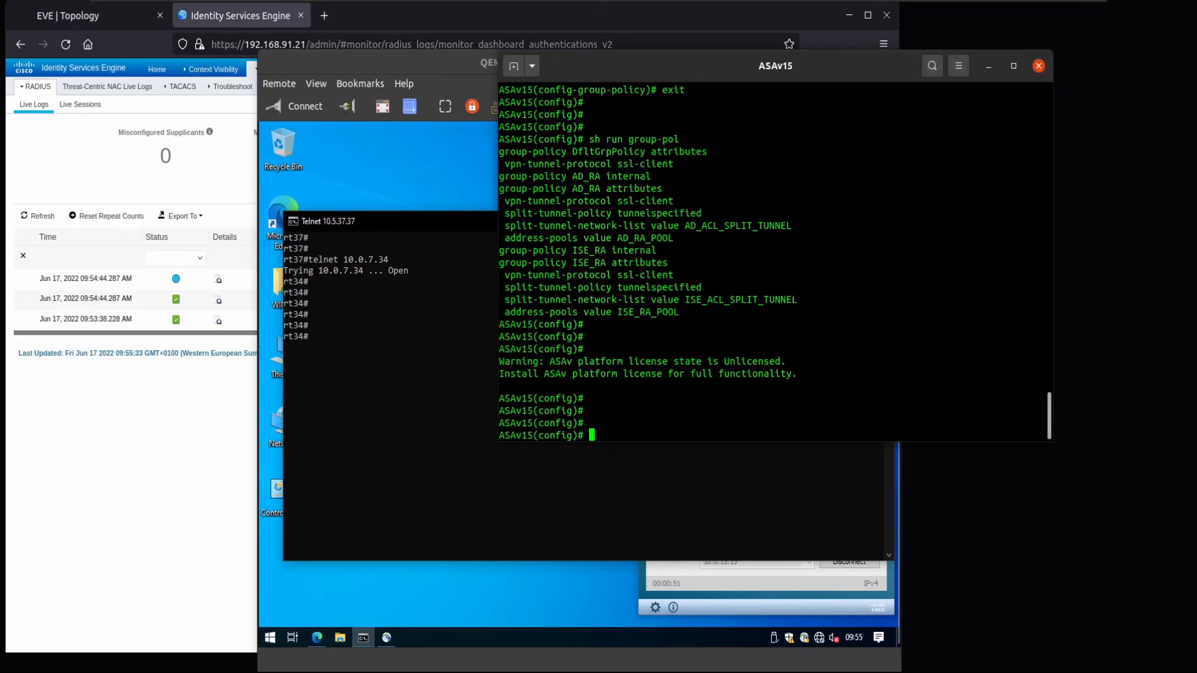
type("SHOW")
key("BackSpace")
key("BackSpace")
key("BackSpace")
key("BackSpace")
key("BackSpace")
type("show")
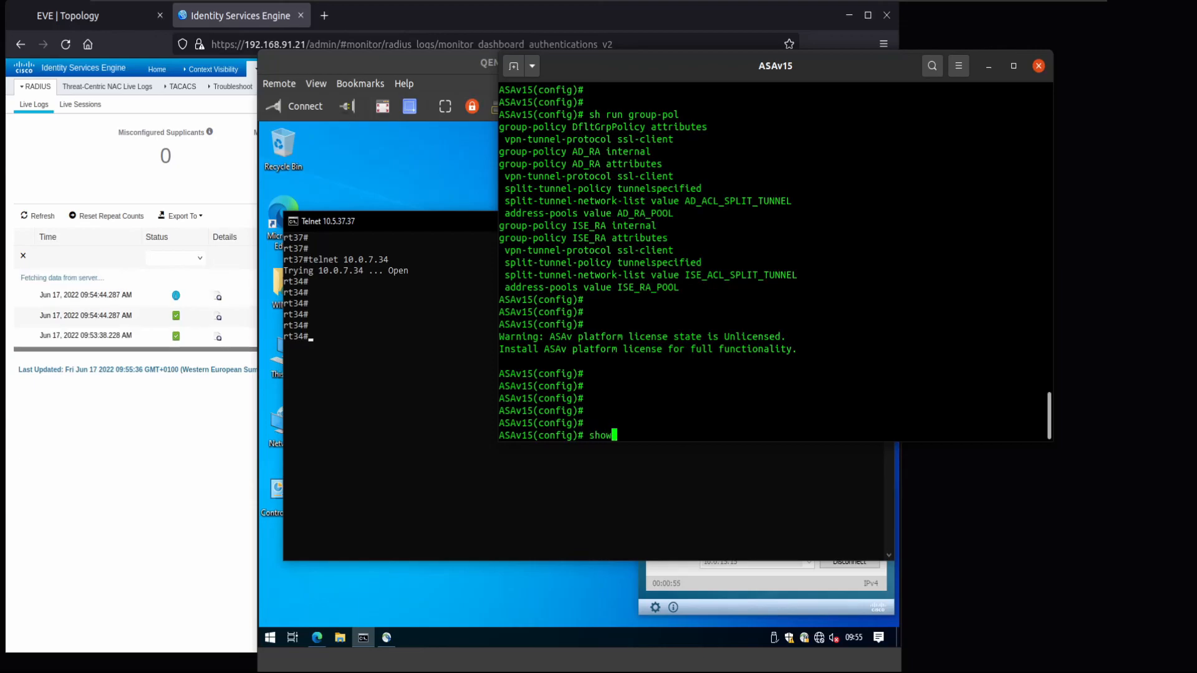
type(" vpn-ses")
key("Tab")
type("a")
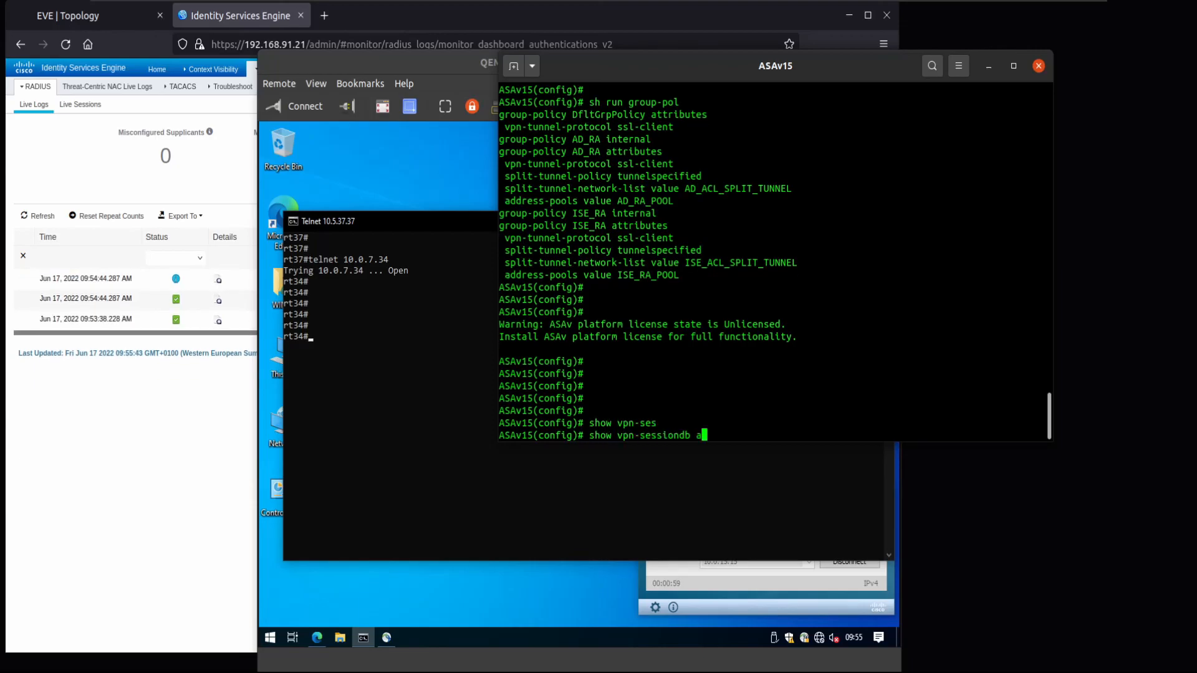
type("n")
key("Tab")
key("Return")
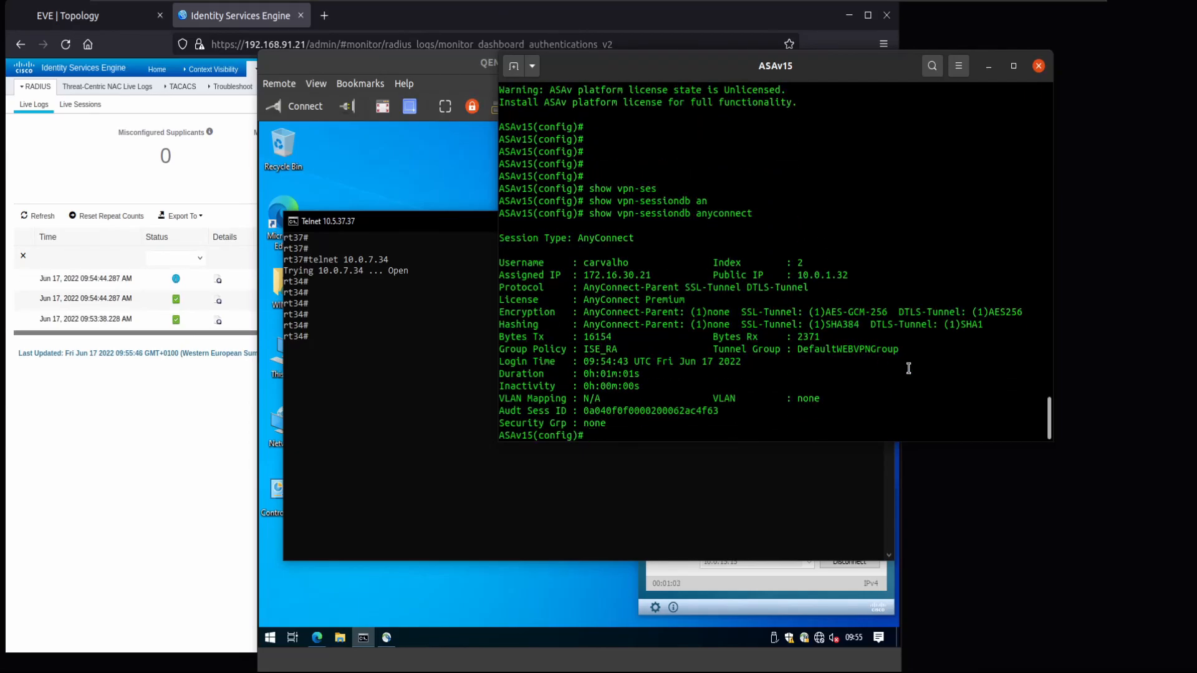
- Highlight assigned IP 172.16.30.21, public IP 10.0.1.32, session details and group policy ISE_RA
mouse_move(633, 263)
left_mouse_down()
mouse_move(589, 264)
mouse_move(649, 276)
left_mouse_up()
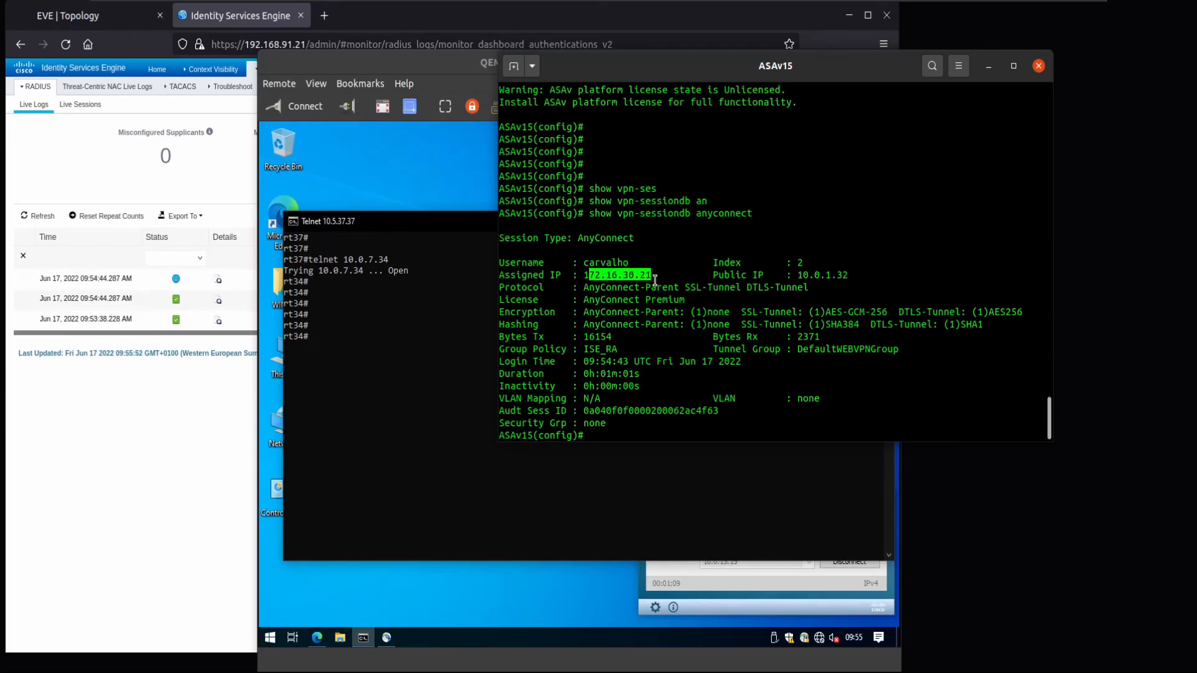
left_click_drag(796, 275, 841, 276)
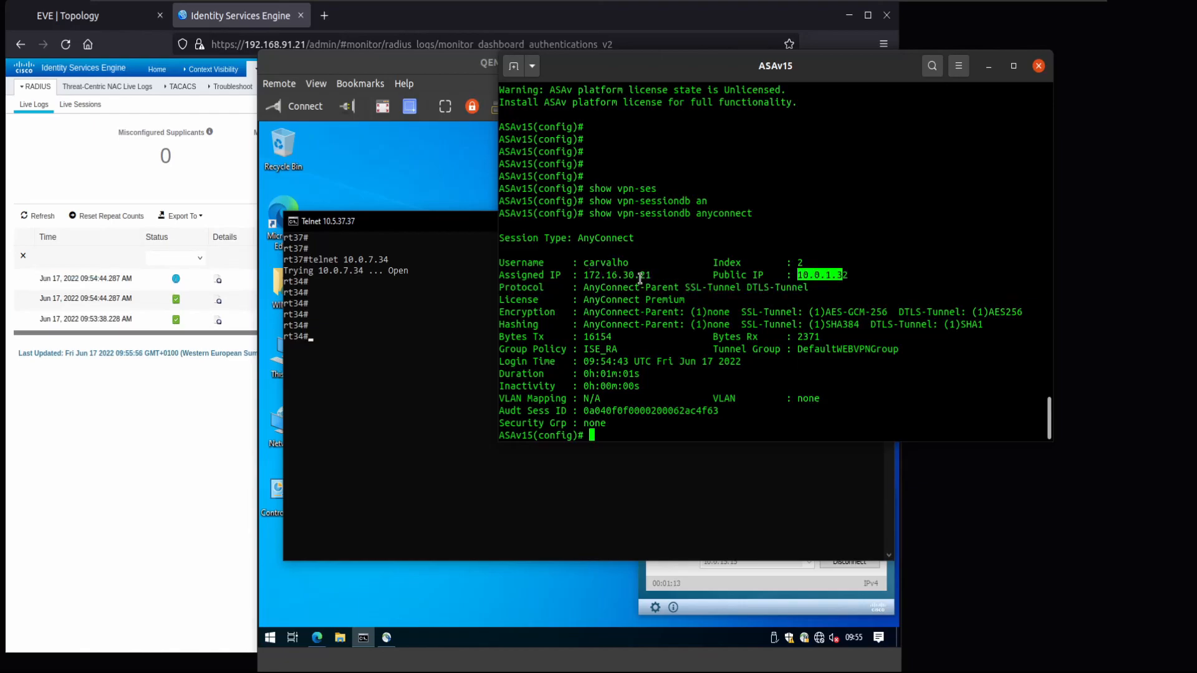
left_click_drag(578, 285, 713, 380)
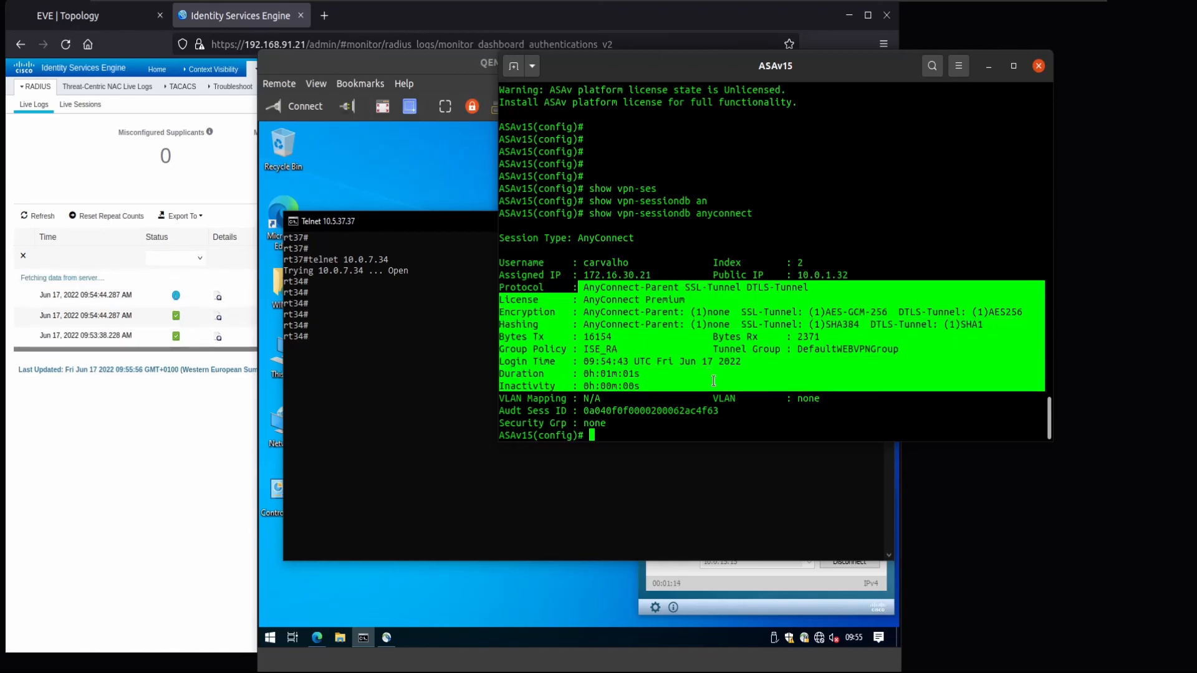
left_click(597, 340)
left_click_drag(617, 350, 574, 352)
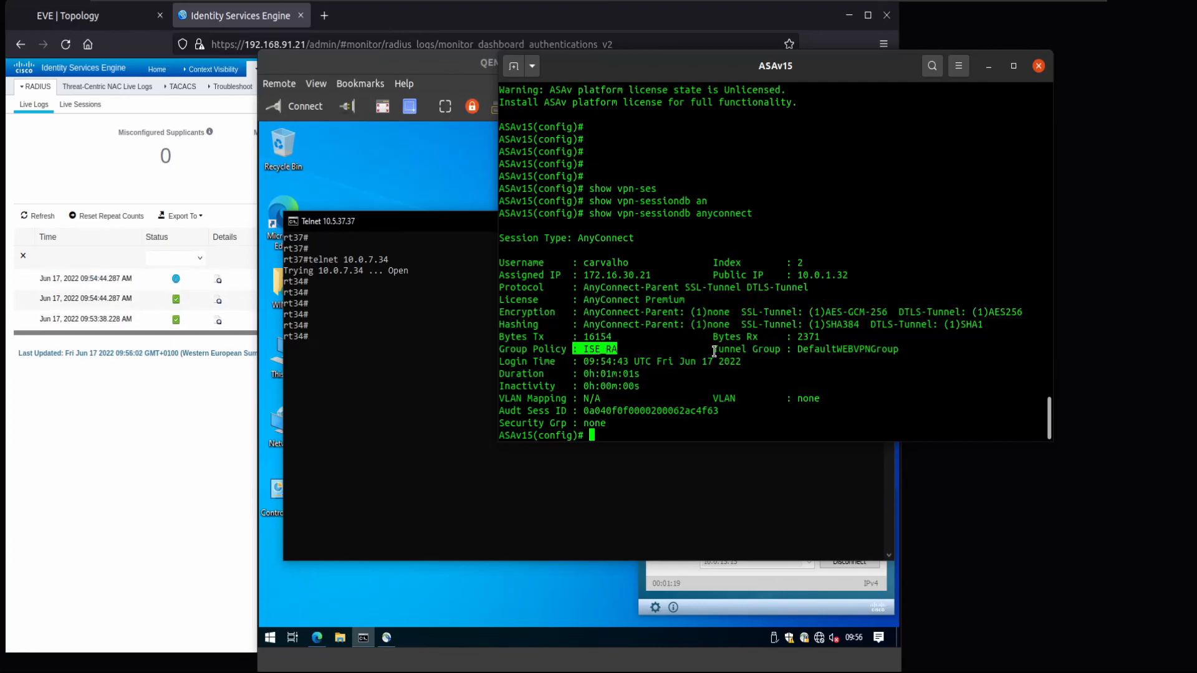
- Exit the rt34 telnet session, returning to rt37
left_click(432, 402)
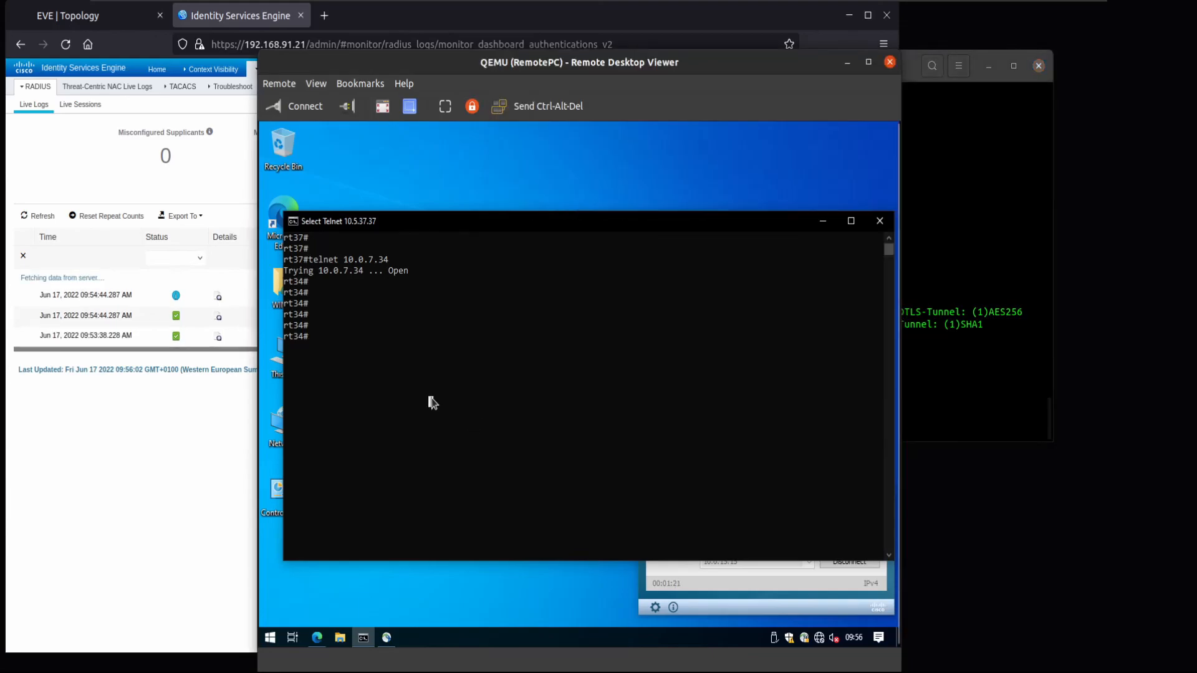
type("exit")
key("Return")
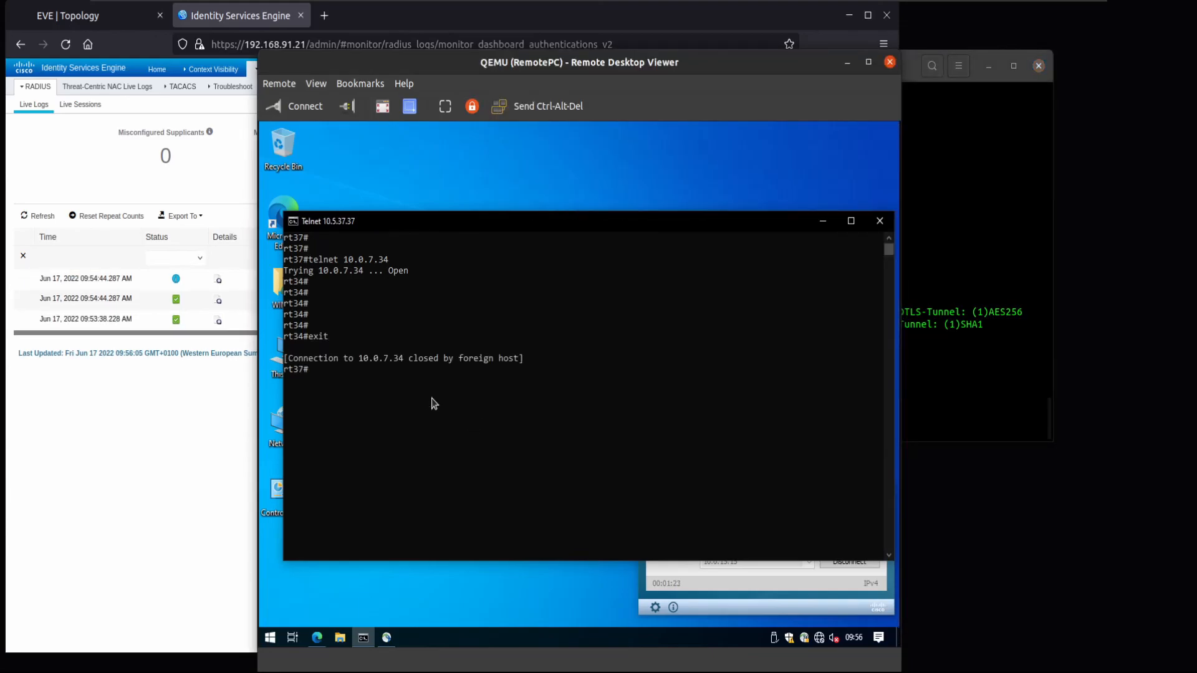